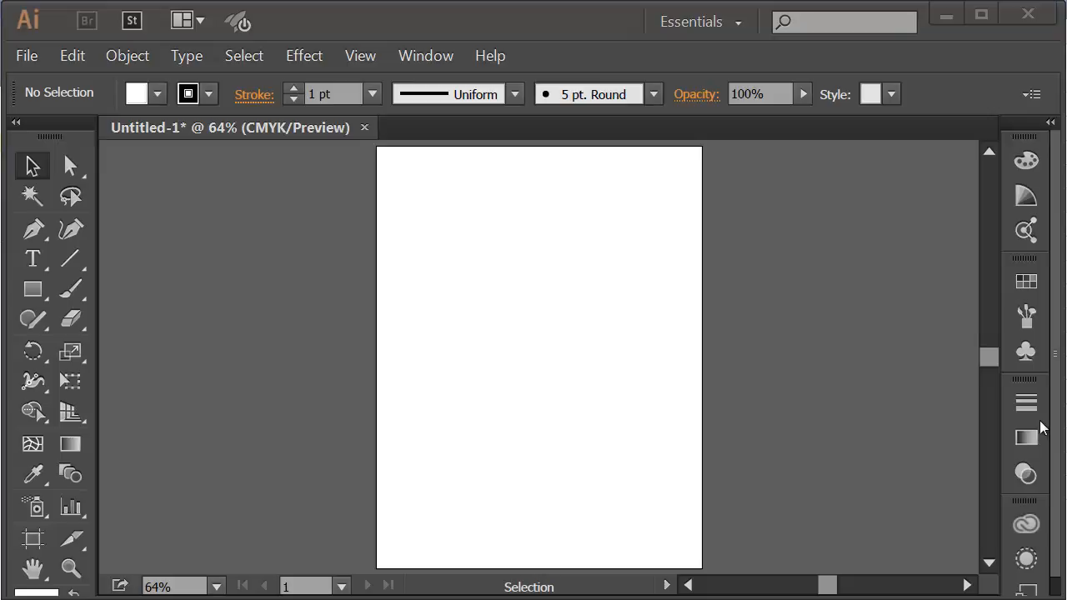
Place Eiffel-Tower-icon.png on Layer 1, and eiffel_tower.png on a new layer above it.
{"action": "left_click", "coordinate": [530, 402]}
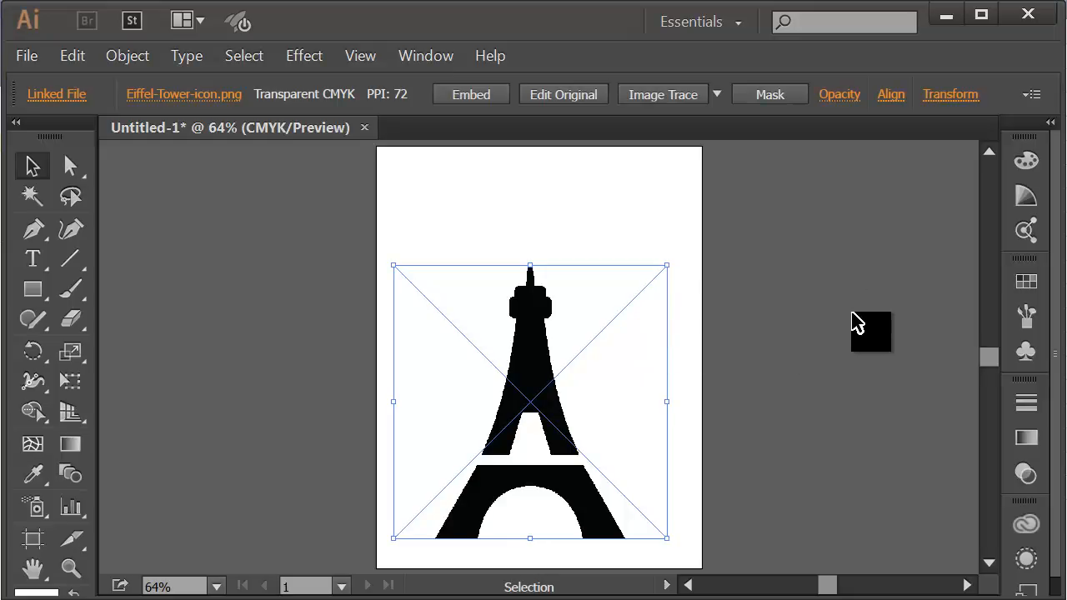
{"action": "key", "text": "F7"}
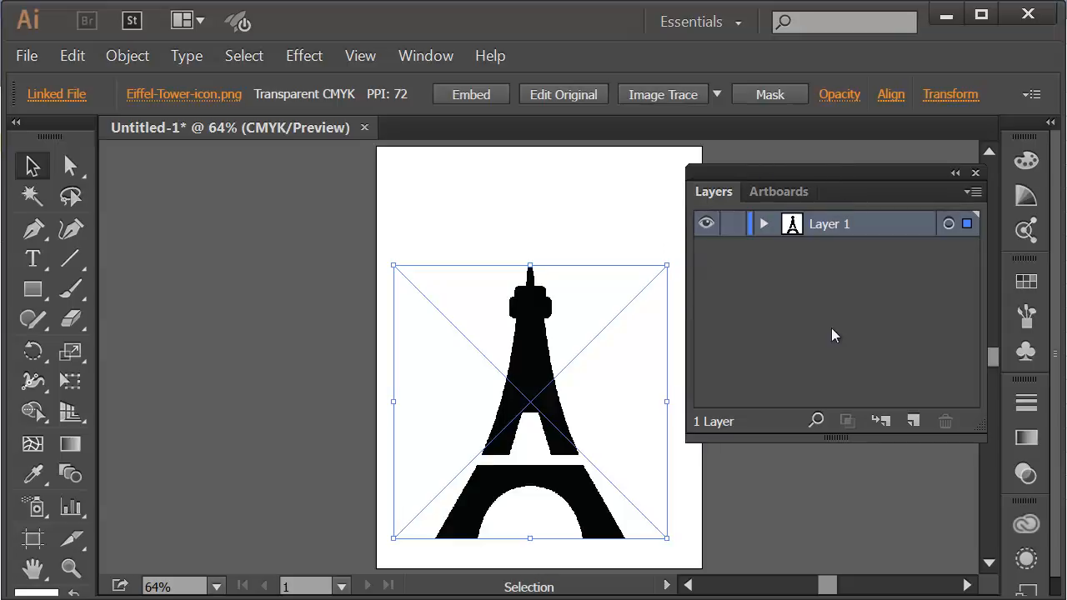
{"action": "left_click", "coordinate": [912, 421]}
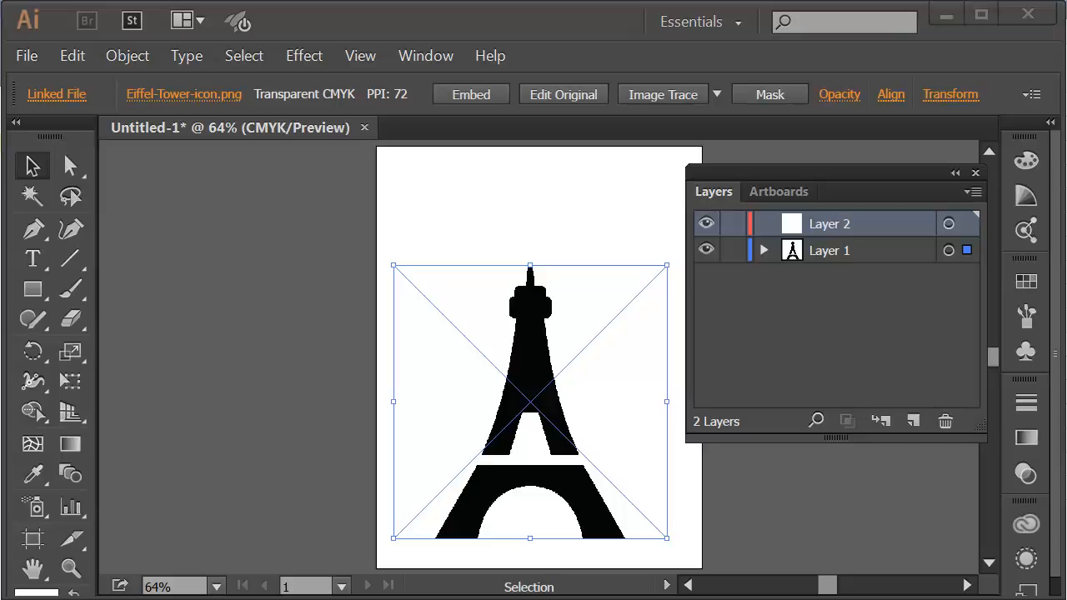
{"action": "left_click_drag", "start_coordinate": [841, 300], "coordinate": [551, 324]}
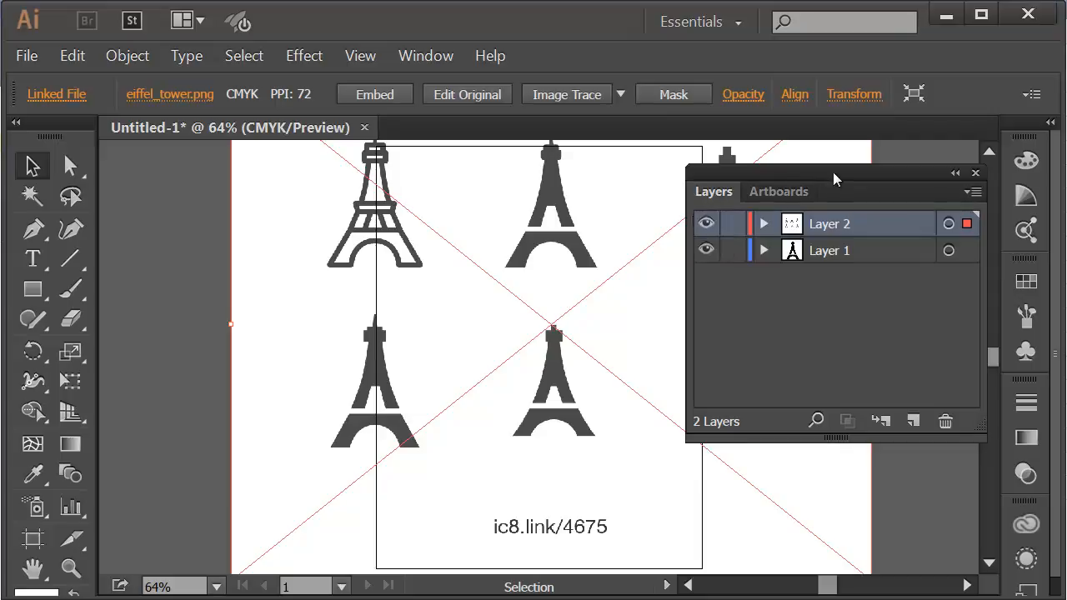
{"action": "key", "text": "F7"}
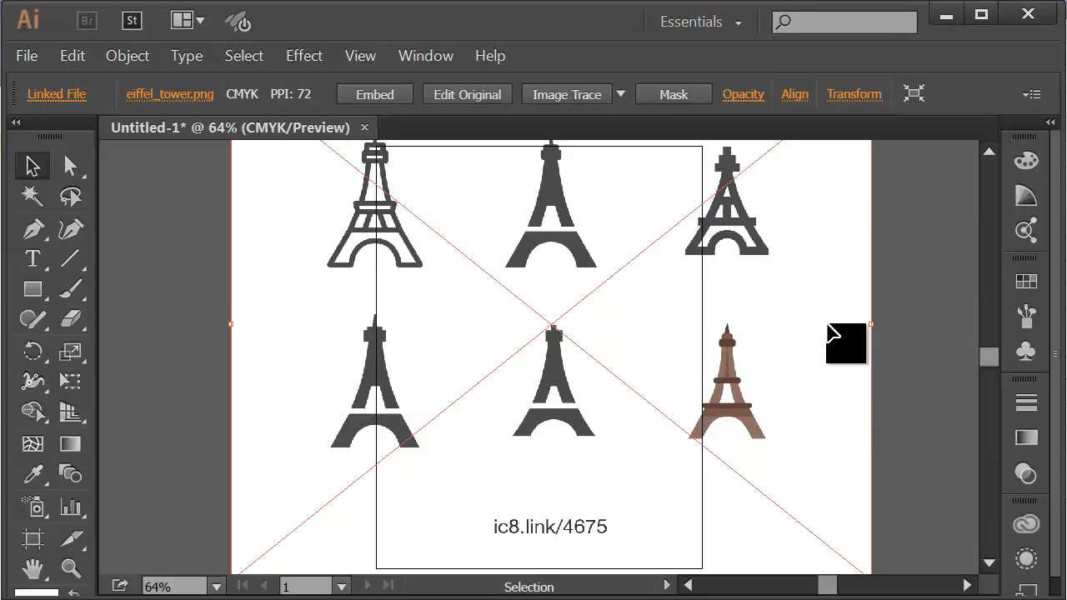
Scale the eiffel_tower.png image down to about two thirds of its size and centre it over the artboard.
{"action": "scroll", "coordinate": [619, 369], "scroll_direction": "up", "scroll_amount": 3}
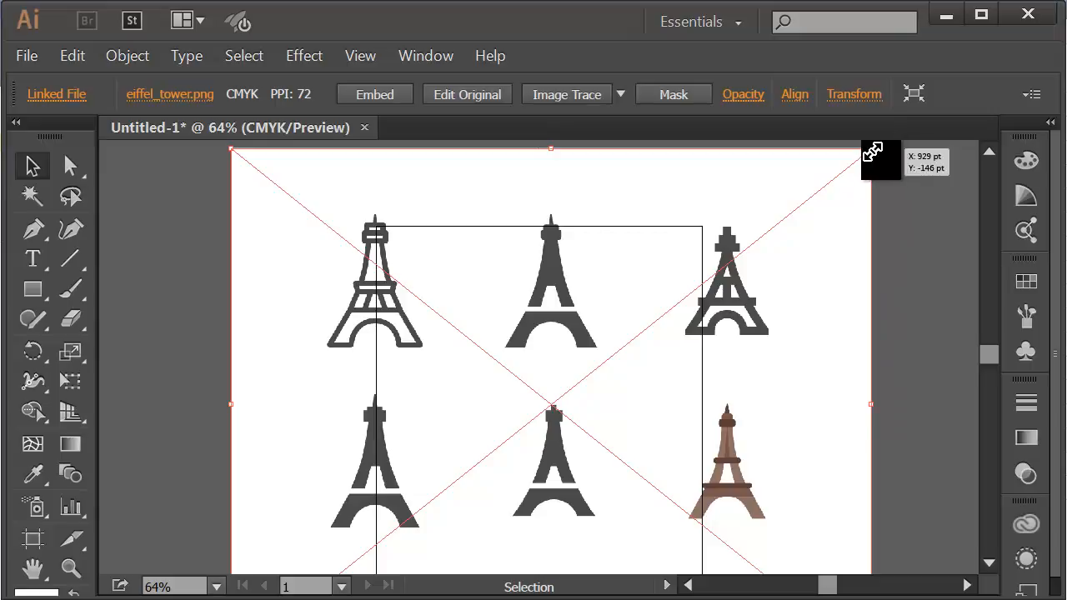
{"action": "left_click_drag", "start_coordinate": [871, 151], "coordinate": [642, 305]}
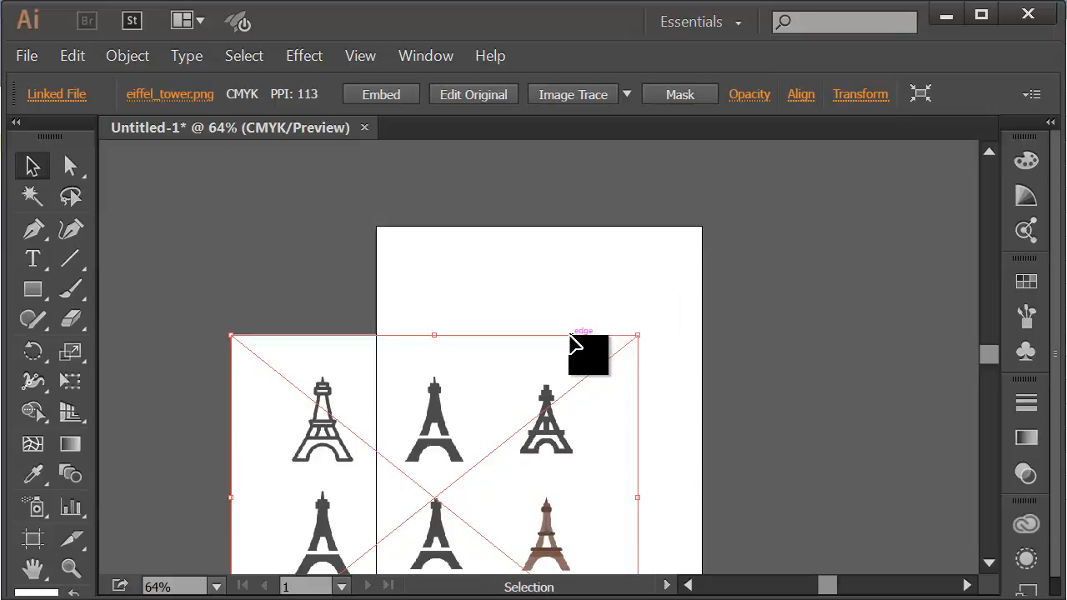
{"action": "left_click_drag", "start_coordinate": [577, 333], "coordinate": [682, 237]}
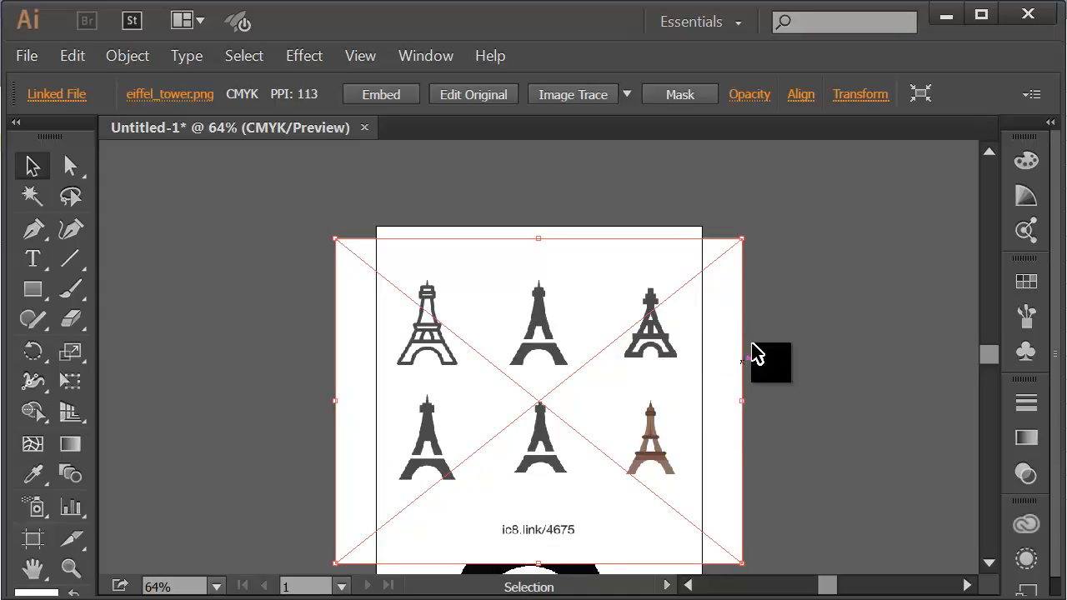
{"action": "left_click", "coordinate": [814, 295]}
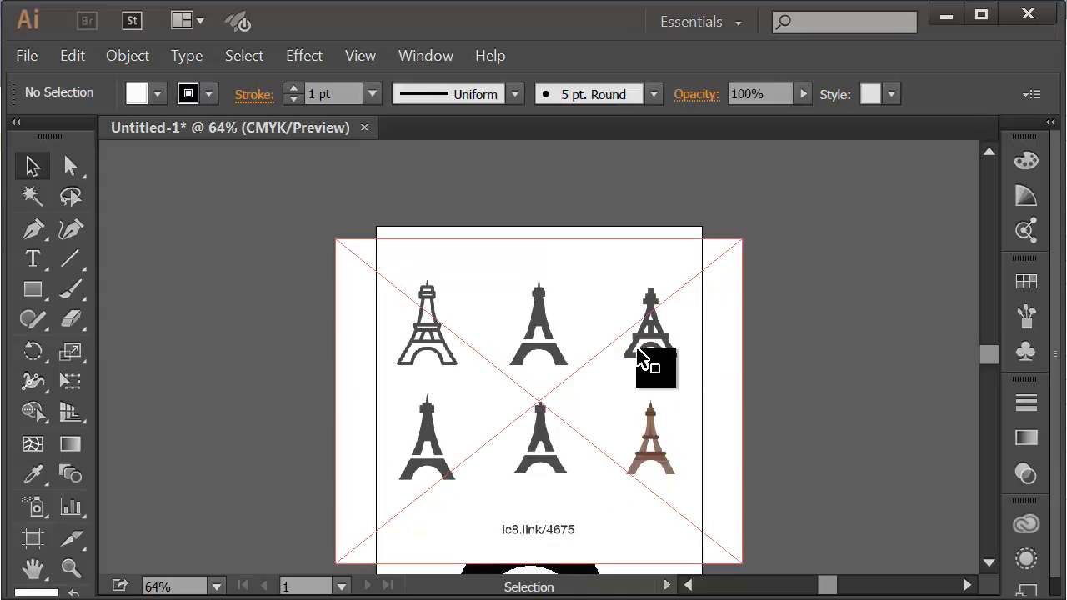
Hide Layer 2, which holds the sheet of six tower icons.
{"action": "left_click", "coordinate": [550, 375], "text": "ctrl"}
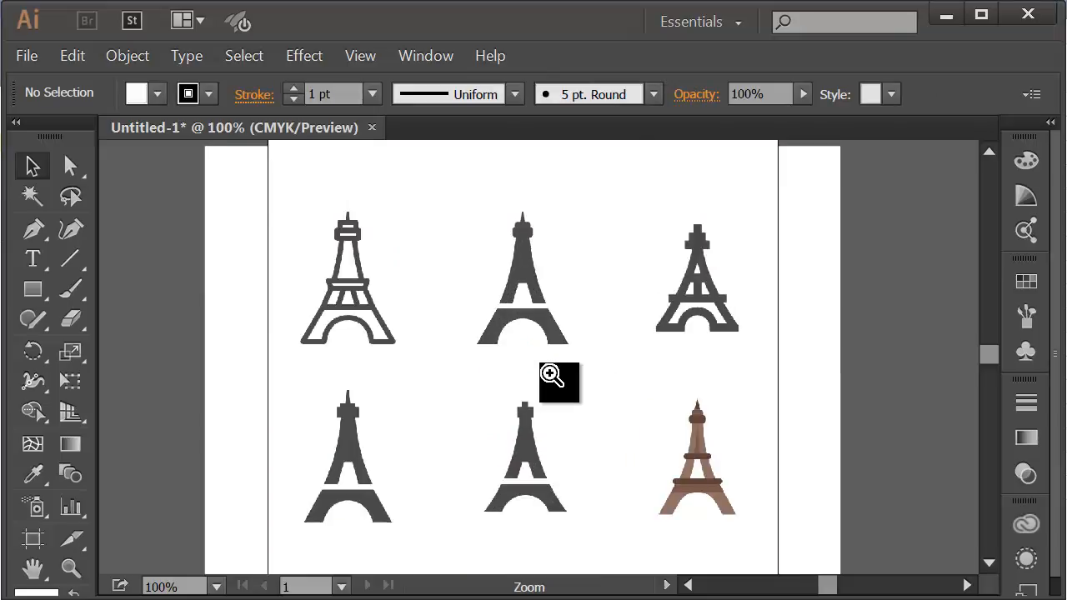
{"action": "left_click", "coordinate": [550, 375], "text": "ctrl"}
{"action": "left_click_drag", "start_coordinate": [524, 328], "coordinate": [575, 392]}
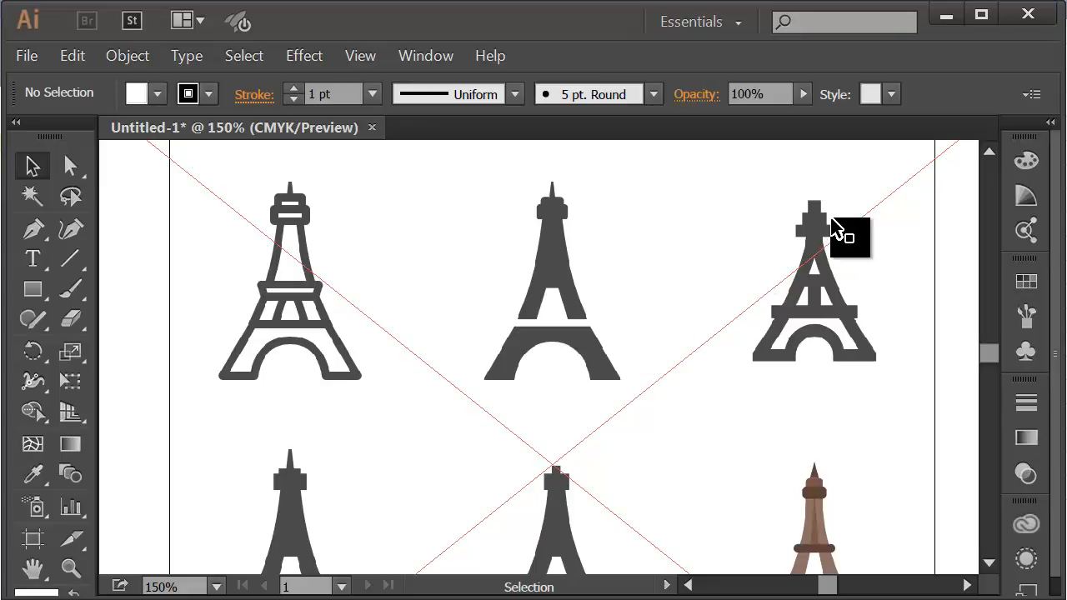
{"action": "key", "text": "F7"}
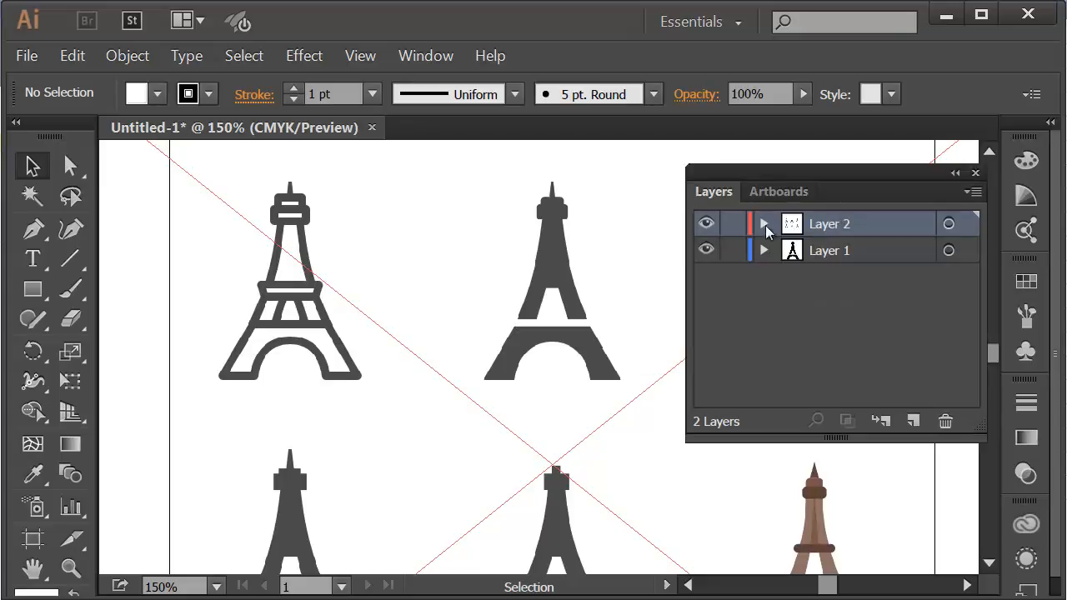
{"action": "left_click", "coordinate": [705, 225]}
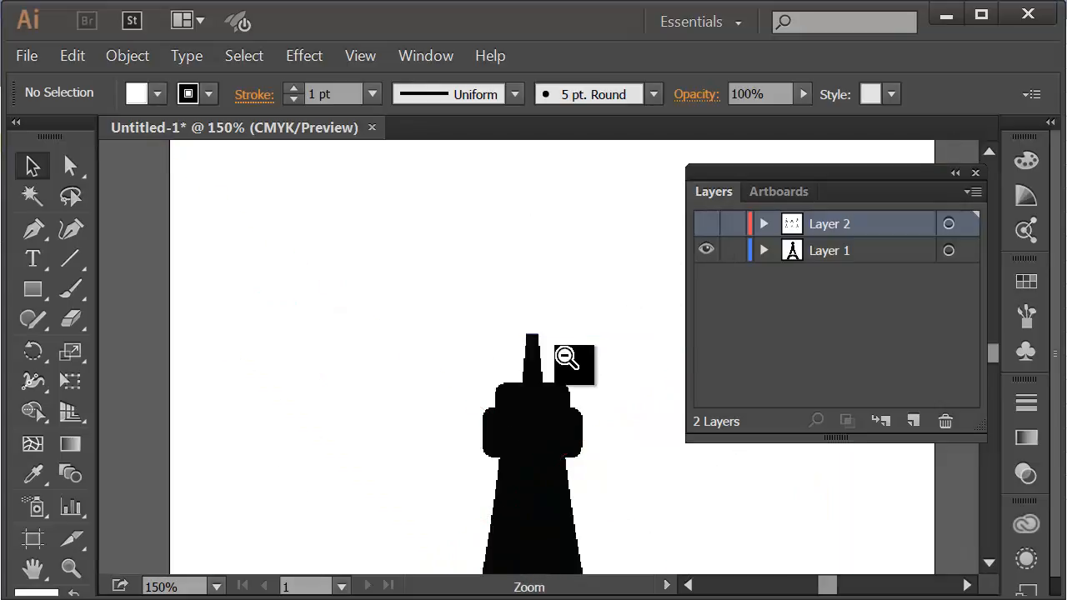
Move the black tower image on Layer 1 slightly up towards the middle of the artboard and deselect it.
{"action": "left_click", "coordinate": [564, 355], "text": "ctrl+alt"}
{"action": "left_click", "coordinate": [565, 355], "text": "ctrl+alt"}
{"action": "left_click", "coordinate": [570, 421], "text": "ctrl+alt"}
{"action": "left_click_drag", "start_coordinate": [572, 431], "coordinate": [608, 310]}
{"action": "left_click_drag", "start_coordinate": [539, 264], "coordinate": [542, 225]}
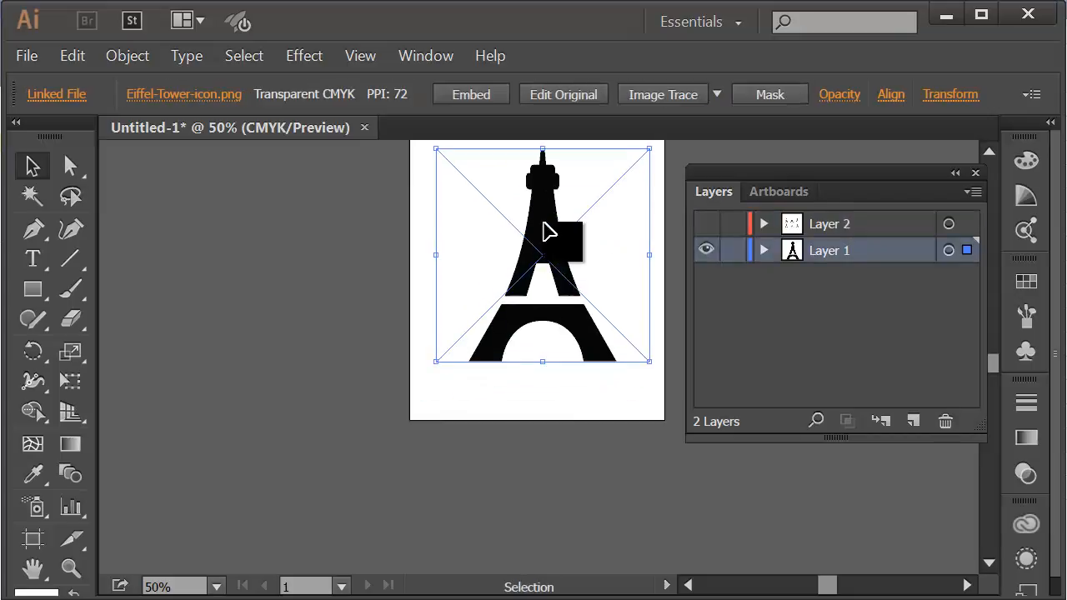
{"action": "left_click", "coordinate": [380, 266]}
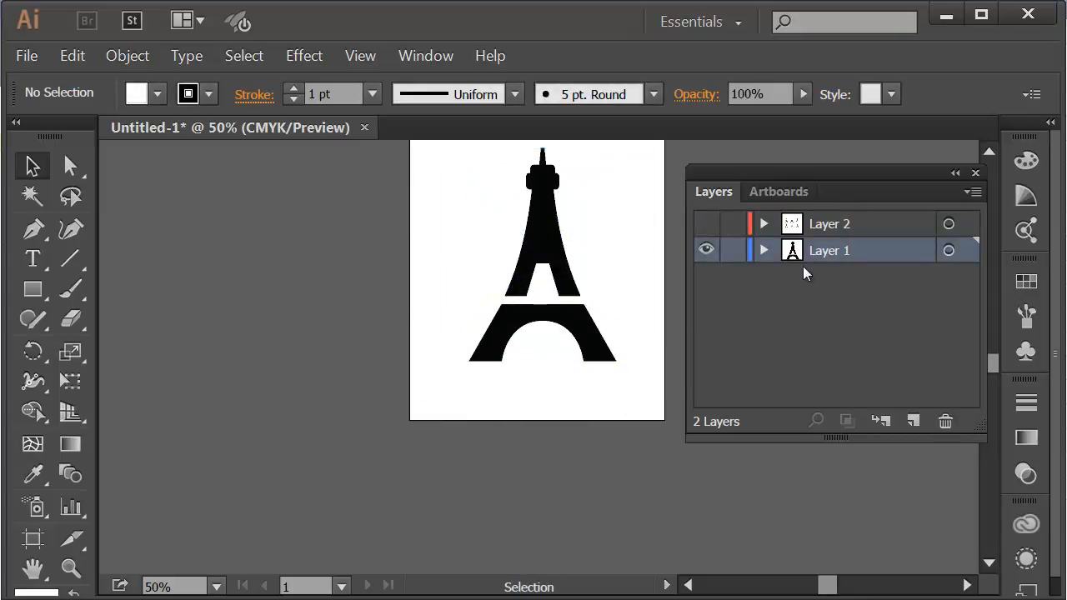
Detach the toolbox from its dock and reposition it so the fill and stroke swatches are in view.
{"action": "scroll", "coordinate": [619, 286], "scroll_direction": "up", "scroll_amount": 2}
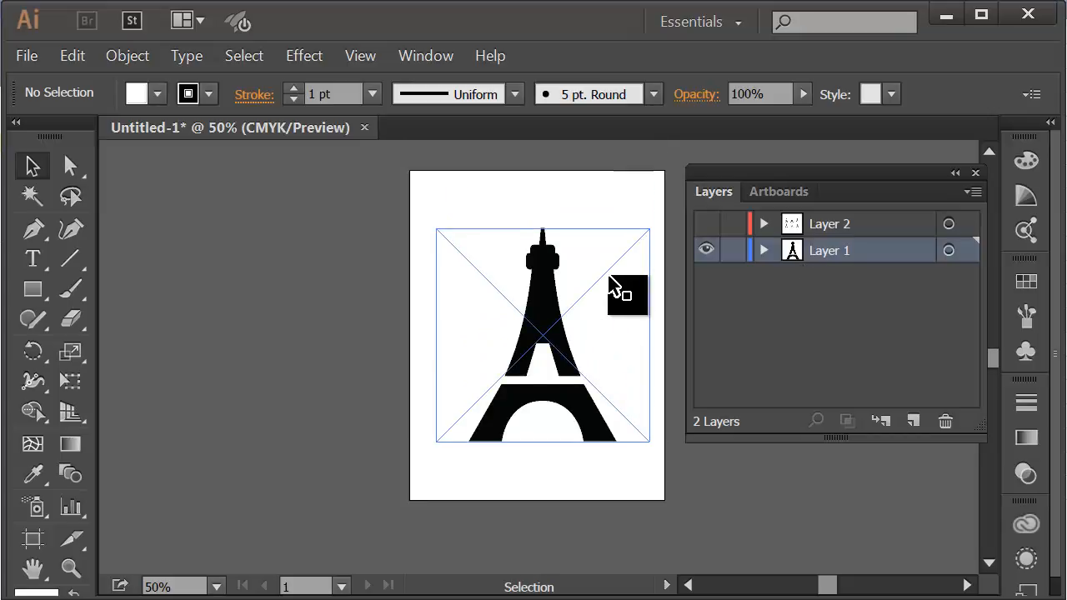
{"action": "left_click_drag", "start_coordinate": [57, 126], "coordinate": [80, 11]}
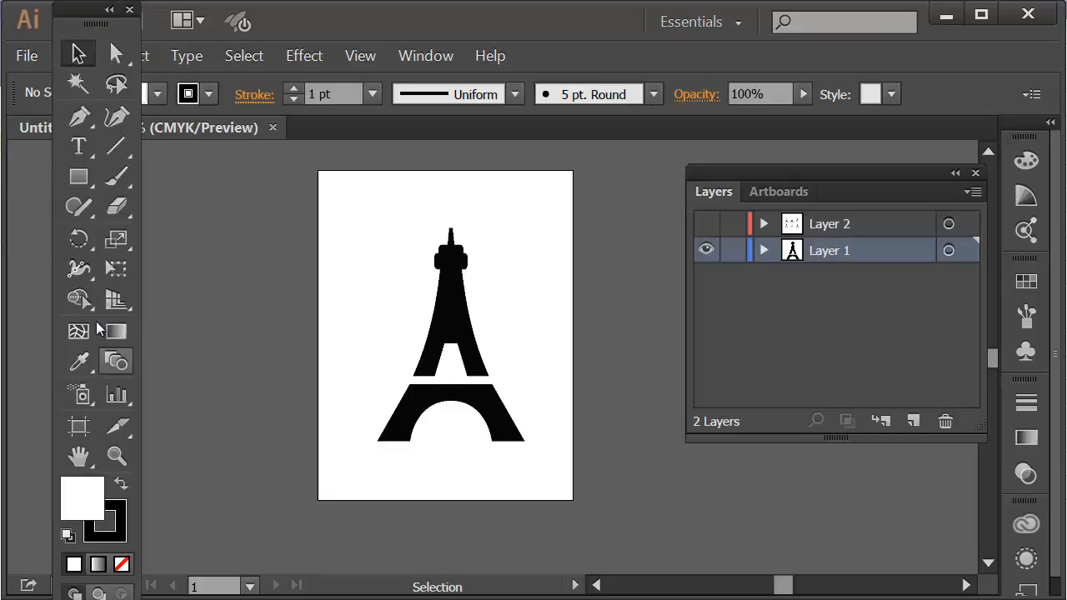
{"action": "left_click_drag", "start_coordinate": [84, 27], "coordinate": [48, 18]}
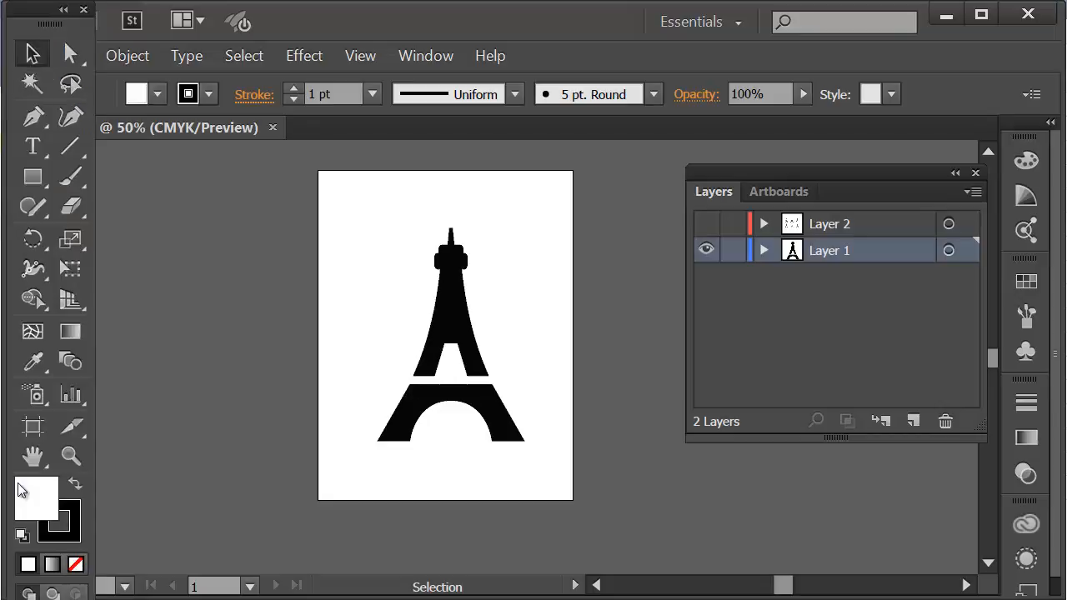
Draw a rectangle over the upper half of the tower and swap its fill and stroke to get a black fill.
{"action": "left_click", "coordinate": [32, 176]}
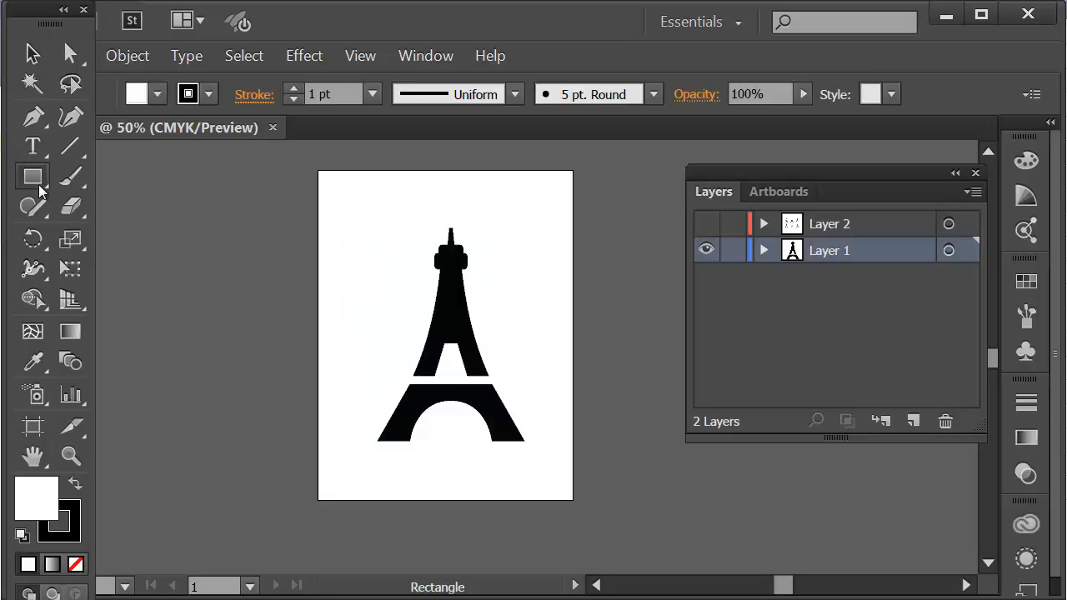
{"action": "mouse_move", "coordinate": [371, 200]}
{"action": "left_mouse_down"}
{"action": "mouse_move", "coordinate": [389, 226]}
{"action": "mouse_move", "coordinate": [533, 316]}
{"action": "left_mouse_up"}
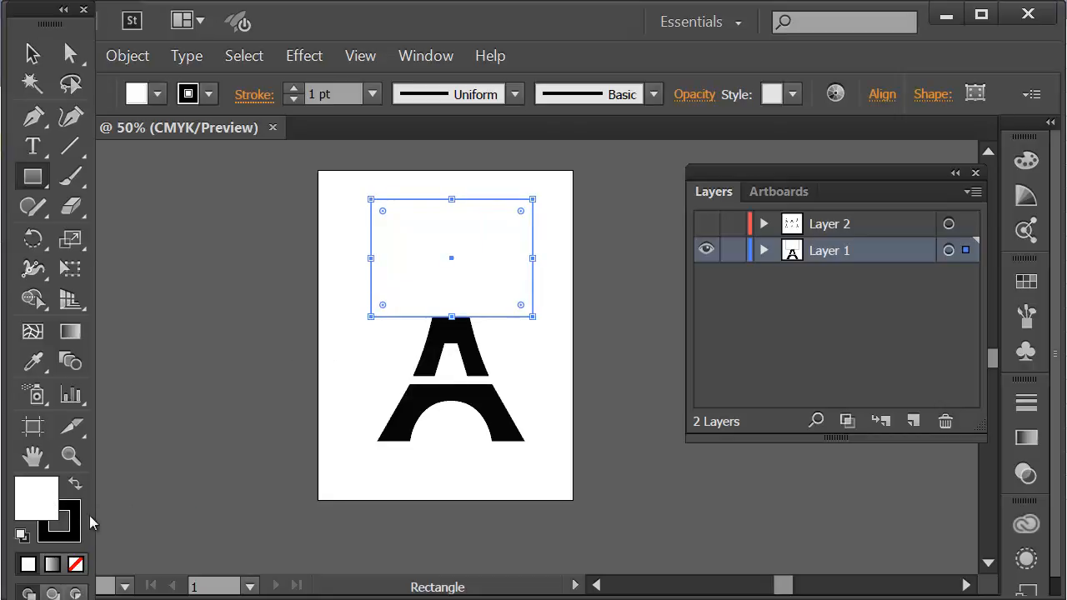
{"action": "mouse_move", "coordinate": [78, 517]}
{"action": "left_mouse_down"}
{"action": "mouse_move", "coordinate": [72, 488]}
{"action": "mouse_move", "coordinate": [79, 494]}
{"action": "left_mouse_up"}
{"action": "left_click", "coordinate": [79, 493]}
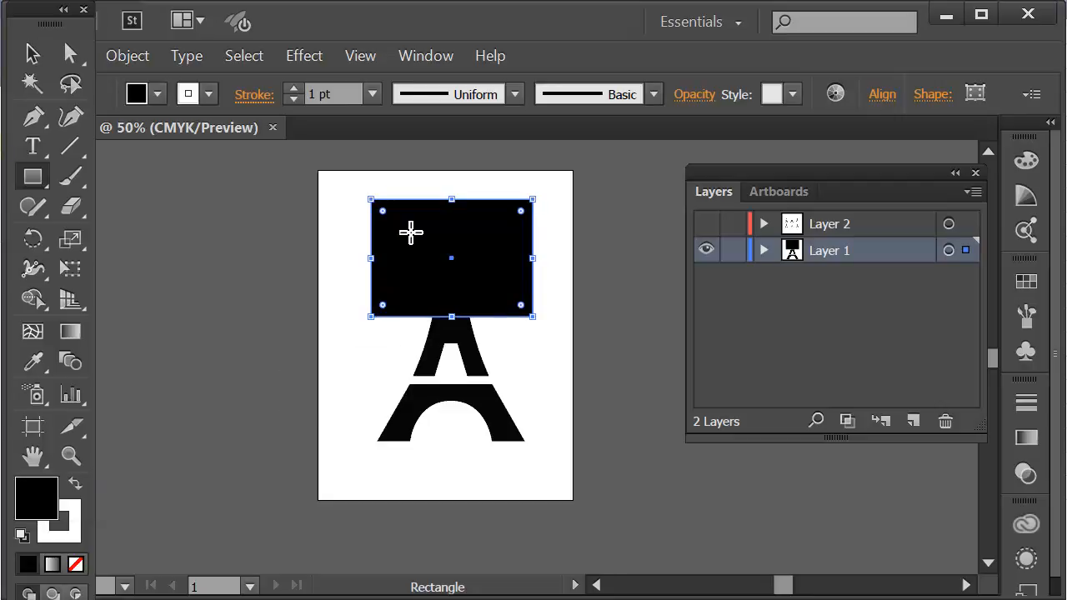
Remove the black rectangle covering the tower from the artboard.
{"action": "mouse_move", "coordinate": [411, 232]}
{"action": "left_mouse_down"}
{"action": "mouse_move", "coordinate": [341, 350]}
{"action": "mouse_move", "coordinate": [105, 498]}
{"action": "left_mouse_up"}
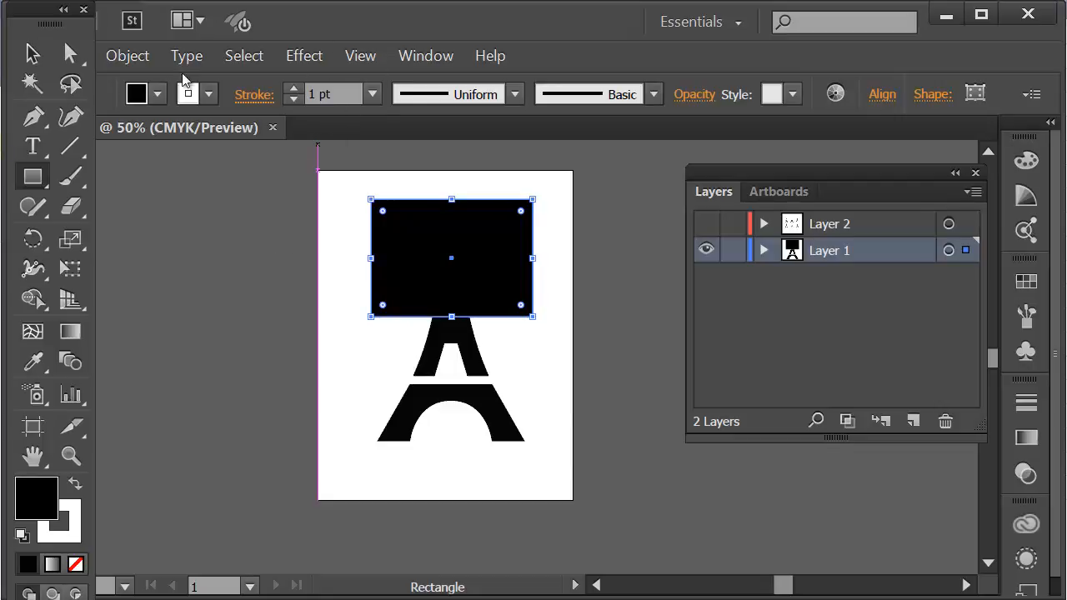
{"action": "left_click", "coordinate": [32, 53]}
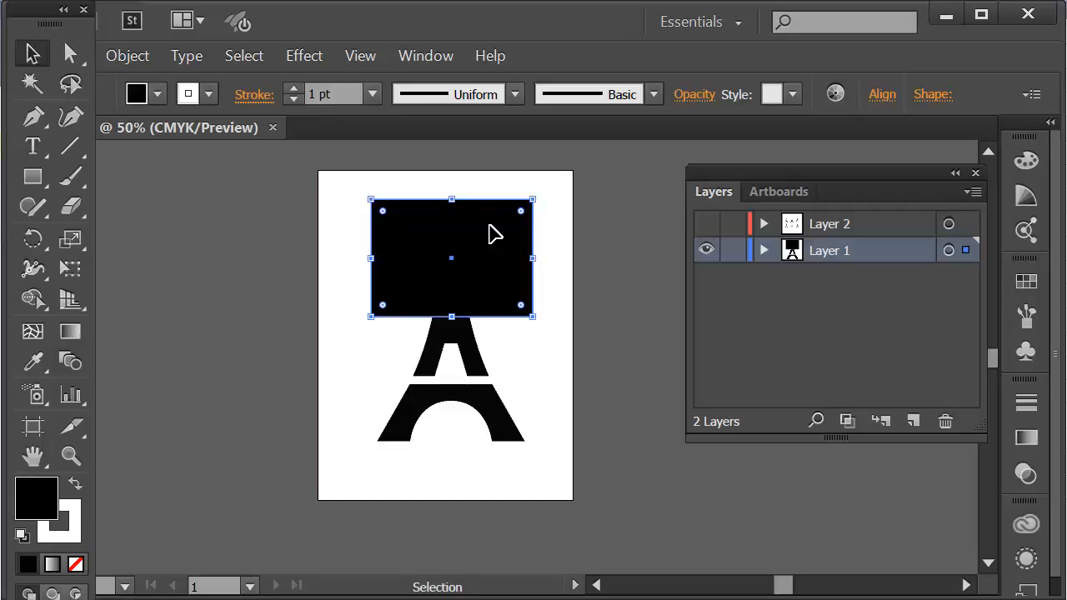
{"action": "left_click_drag", "start_coordinate": [492, 234], "coordinate": [161, 284]}
Activate the Pen tool and turn off Smart Guides.
{"action": "left_click", "coordinate": [32, 118]}
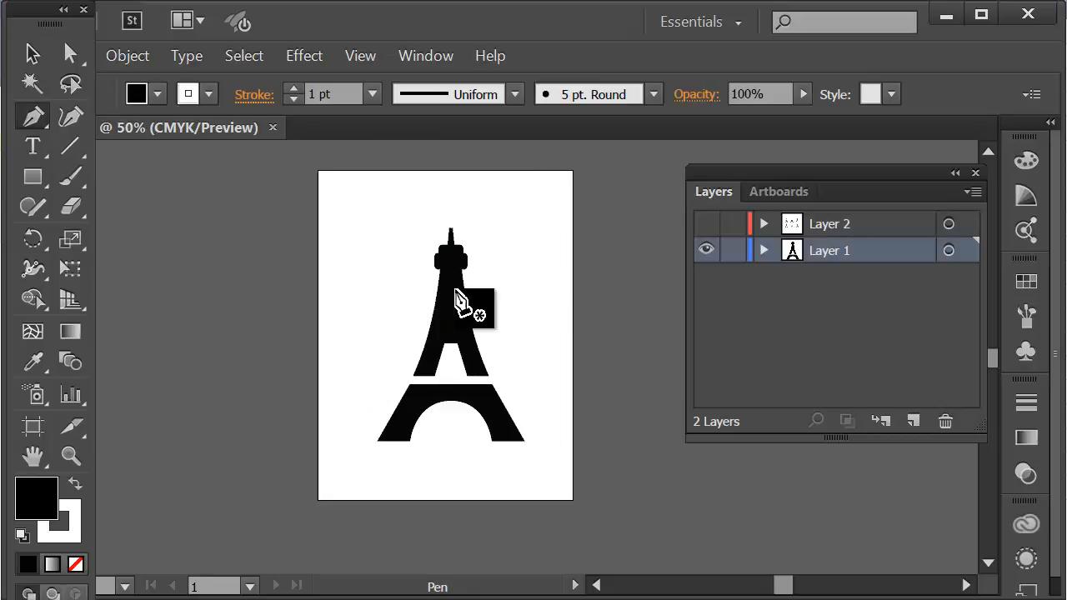
{"action": "left_click", "coordinate": [360, 55]}
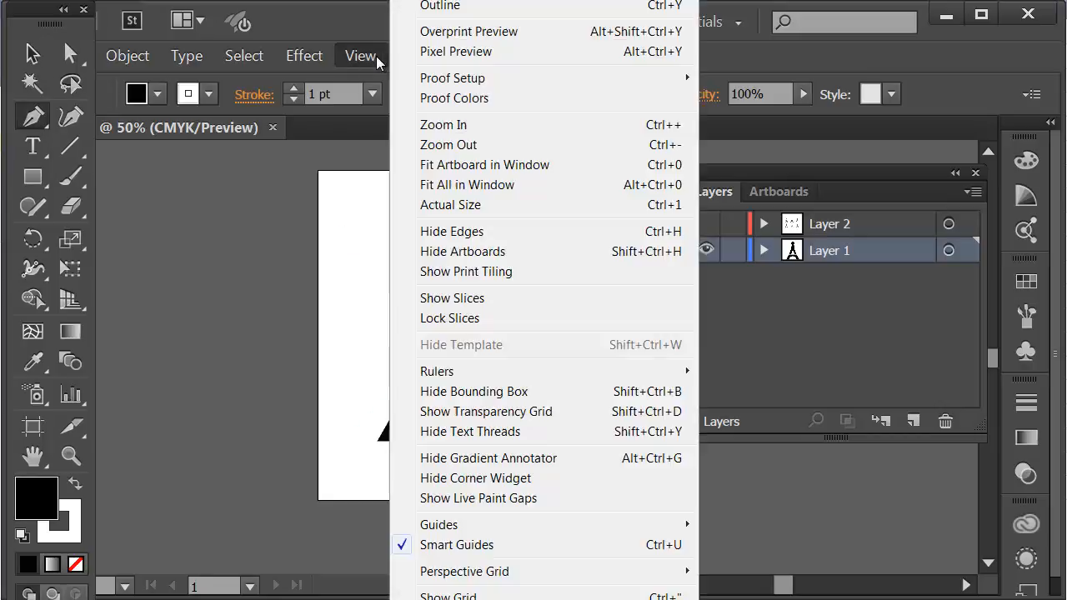
{"action": "left_click", "coordinate": [488, 544]}
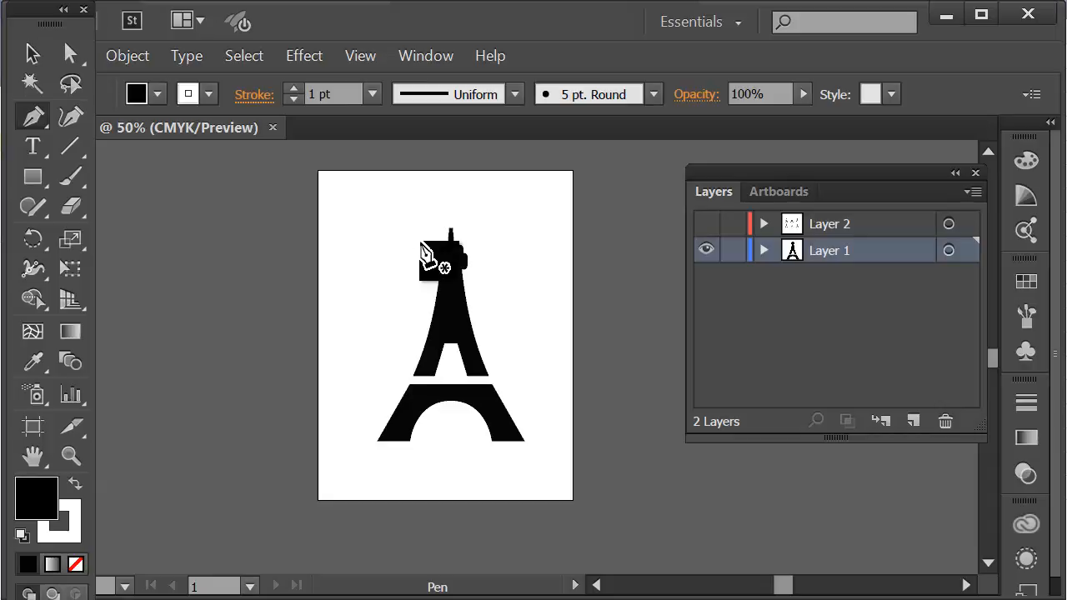
Draw a four-point Pen path around the upper tower, with curved segments across its top and one side.
{"action": "left_click_drag", "start_coordinate": [350, 236], "coordinate": [391, 199]}
{"action": "left_click_drag", "start_coordinate": [483, 206], "coordinate": [506, 243]}
{"action": "left_click_drag", "start_coordinate": [508, 301], "coordinate": [546, 299]}
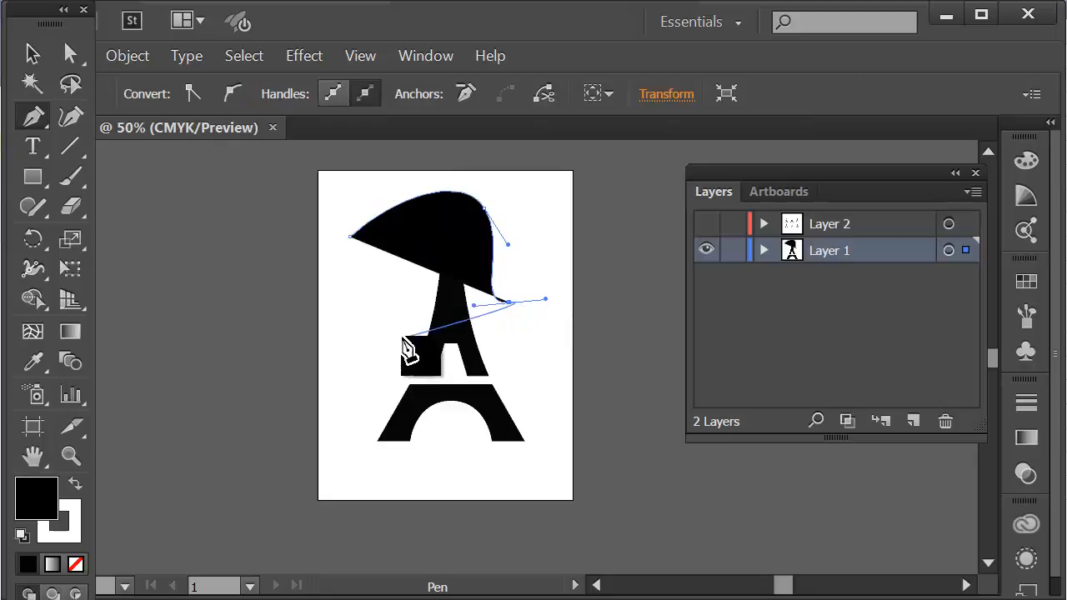
{"action": "left_click", "coordinate": [369, 334]}
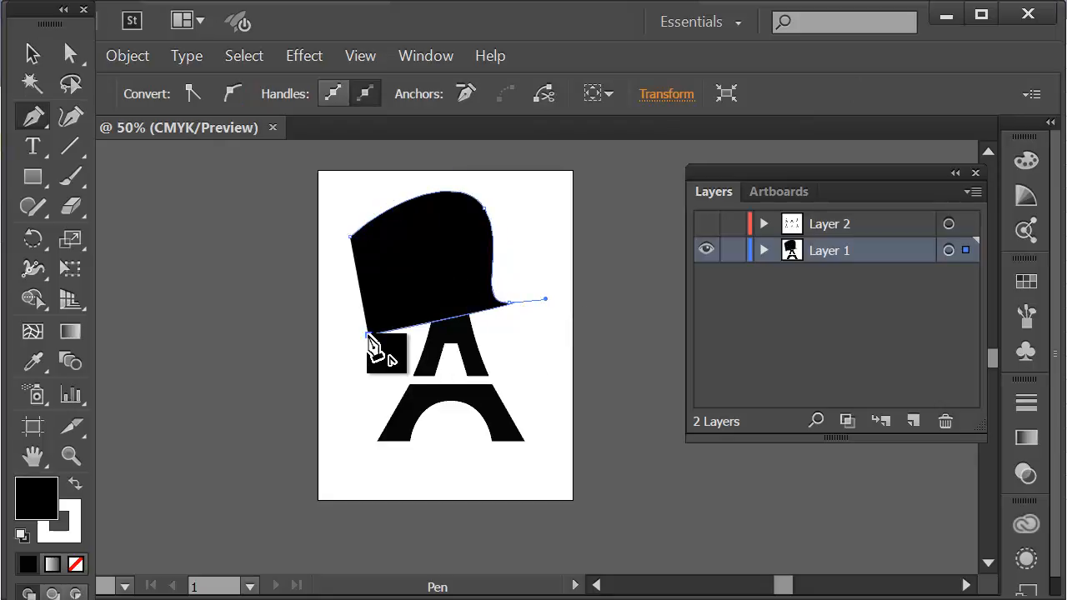
Set the Pen path's fill to none and its stroke colour to red E21A1A.
{"action": "left_click", "coordinate": [33, 53]}
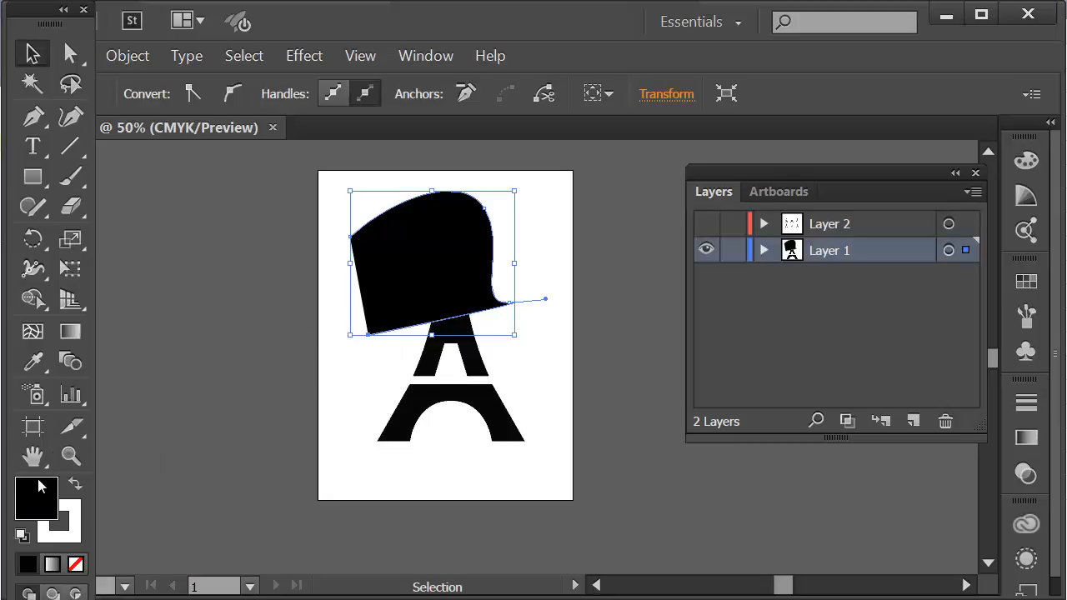
{"action": "left_click", "coordinate": [76, 565]}
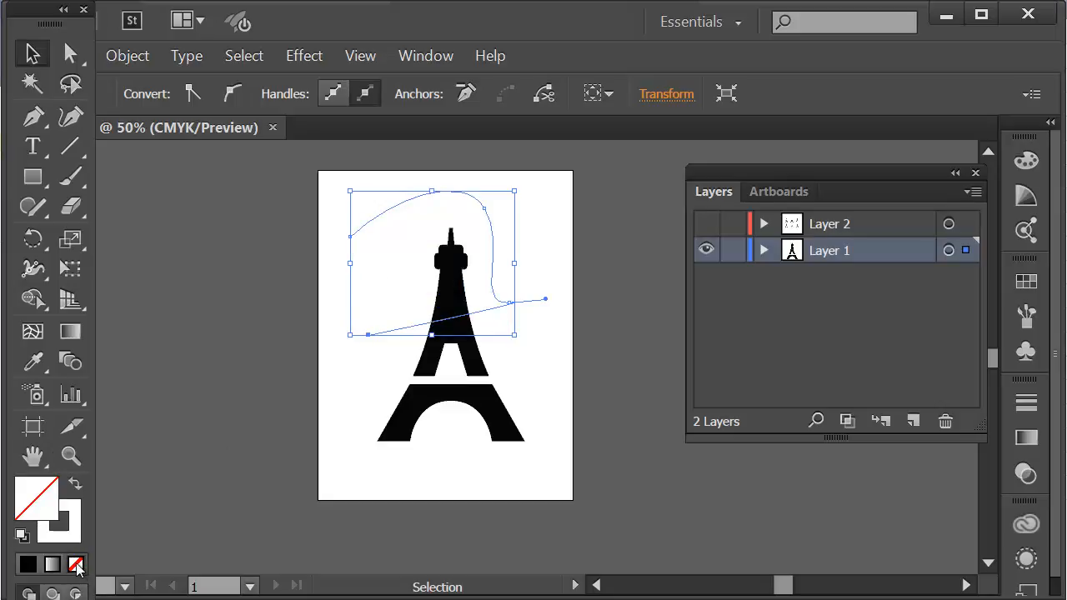
{"action": "mouse_move", "coordinate": [76, 565]}
{"action": "left_mouse_down"}
{"action": "mouse_move", "coordinate": [204, 462]}
{"action": "mouse_move", "coordinate": [508, 335]}
{"action": "mouse_move", "coordinate": [148, 428]}
{"action": "mouse_move", "coordinate": [77, 487]}
{"action": "mouse_move", "coordinate": [74, 508]}
{"action": "left_mouse_up"}
{"action": "left_click", "coordinate": [74, 515]}
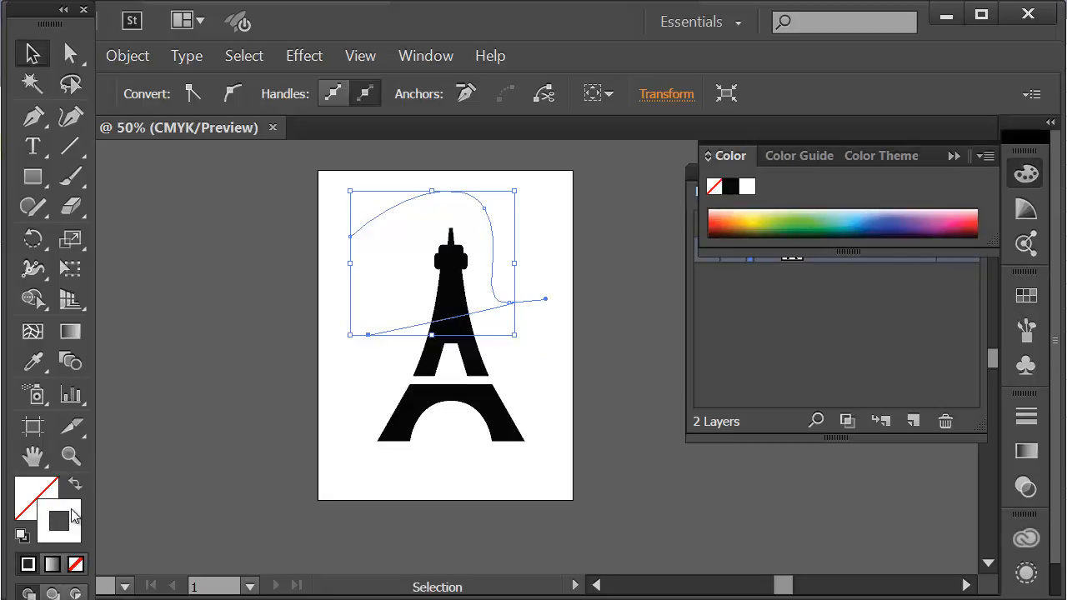
{"action": "double_click", "coordinate": [74, 515]}
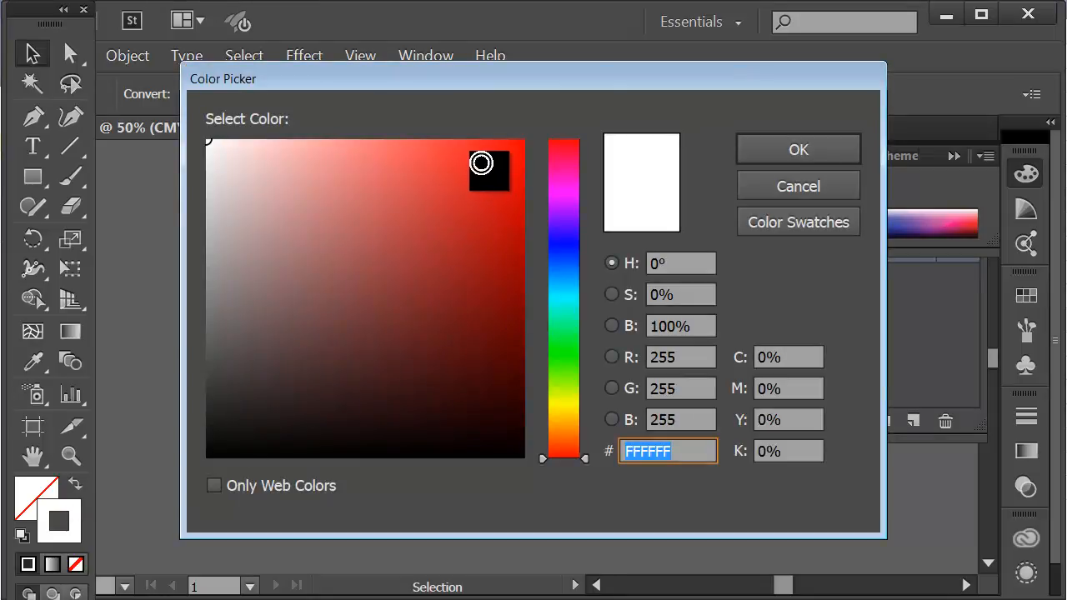
{"action": "left_click", "coordinate": [489, 173]}
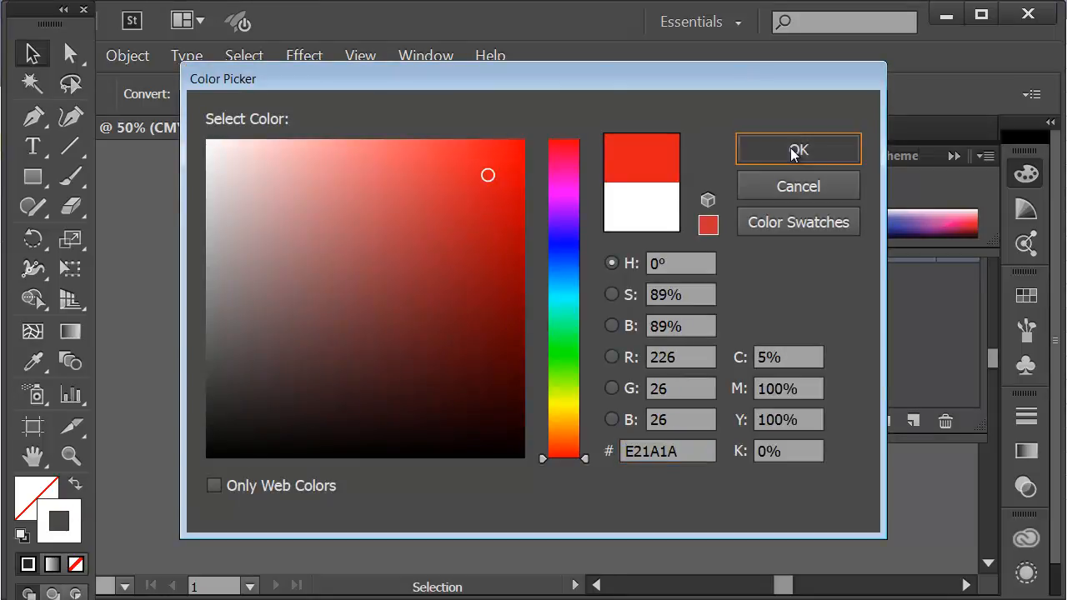
{"action": "left_click", "coordinate": [793, 152]}
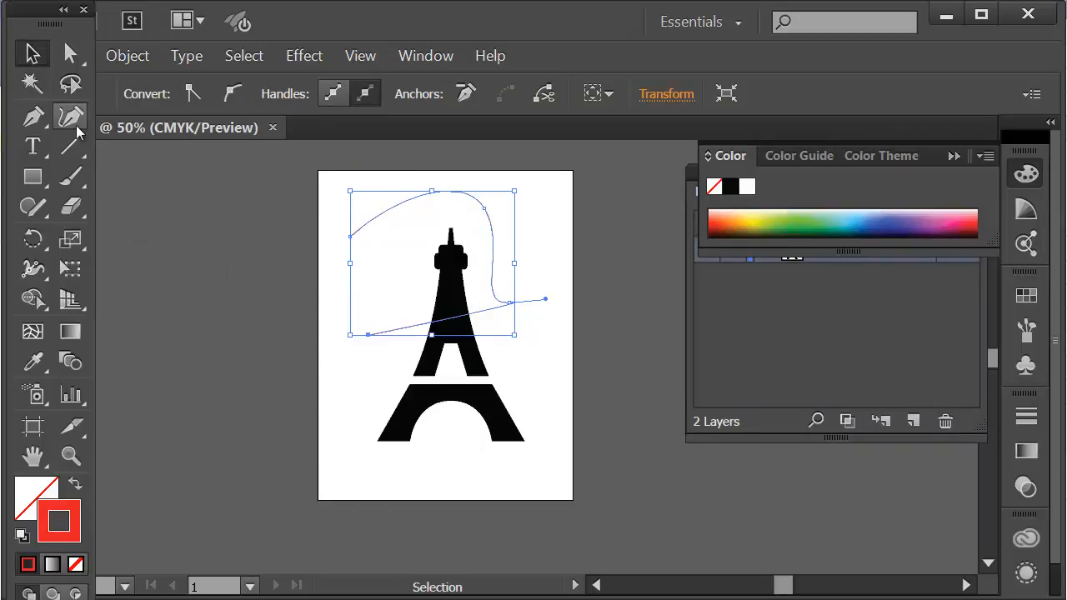
{"action": "left_click", "coordinate": [34, 54]}
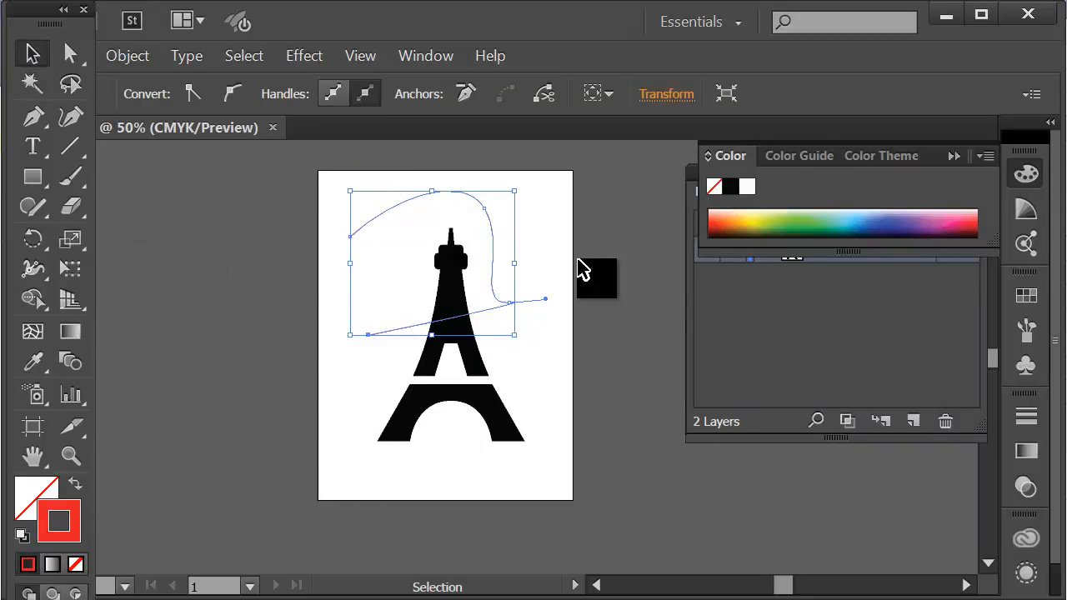
Set the stroke weight of the red Pen path around the upper tower to 7 pt.
{"action": "left_click", "coordinate": [1026, 417]}
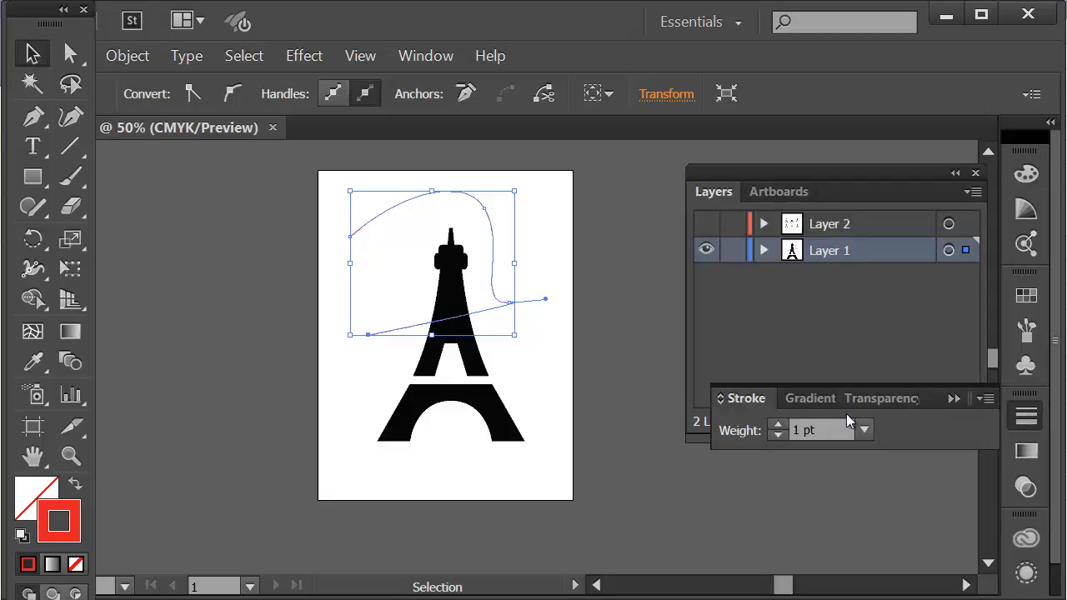
{"action": "left_click", "coordinate": [866, 429]}
{"action": "left_click", "coordinate": [892, 74]}
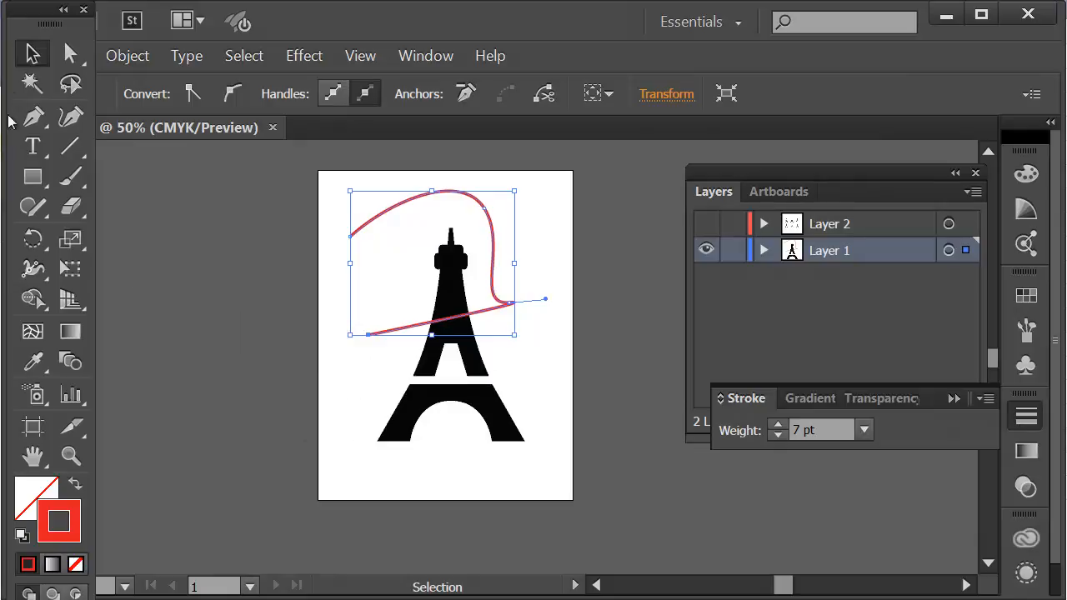
{"action": "left_click", "coordinate": [32, 53]}
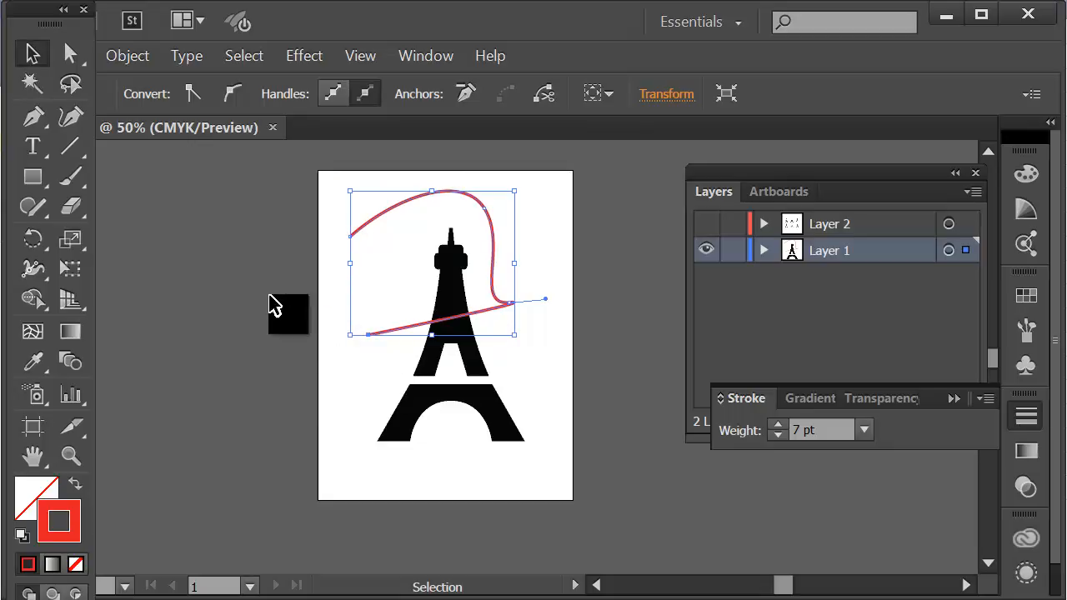
Continue the red path from its lower open end with the Pen tool and close it at its starting anchor.
{"action": "left_click", "coordinate": [32, 117]}
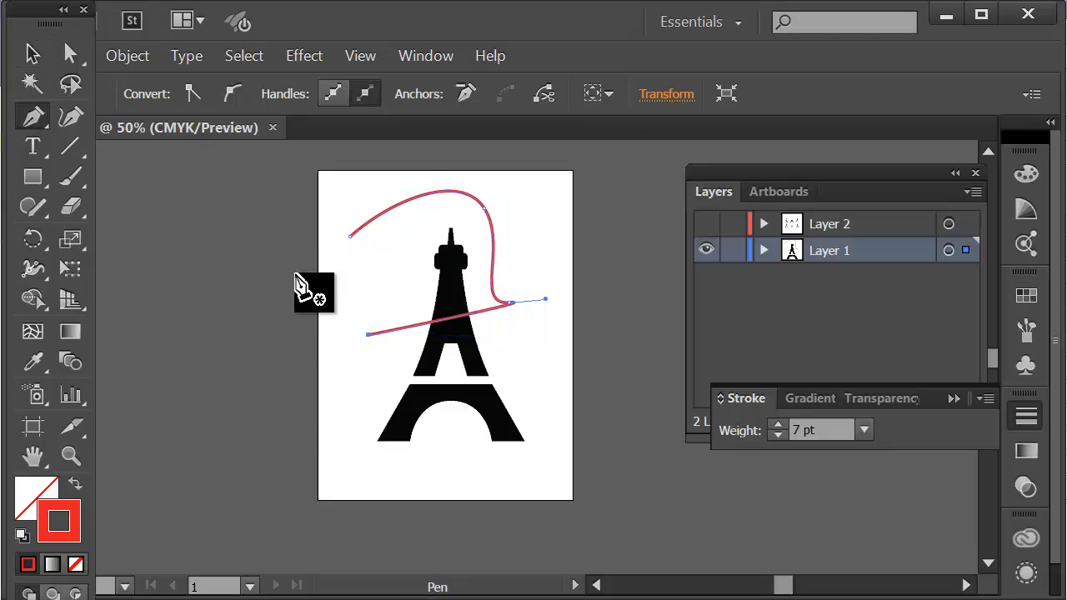
{"action": "left_click", "coordinate": [367, 334]}
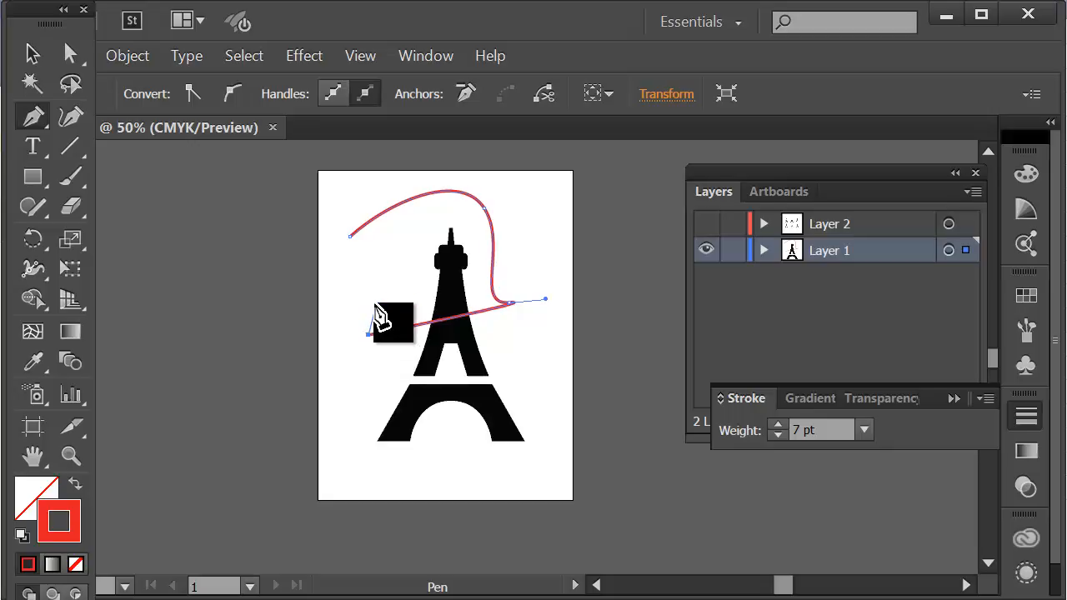
{"action": "left_click", "coordinate": [349, 237]}
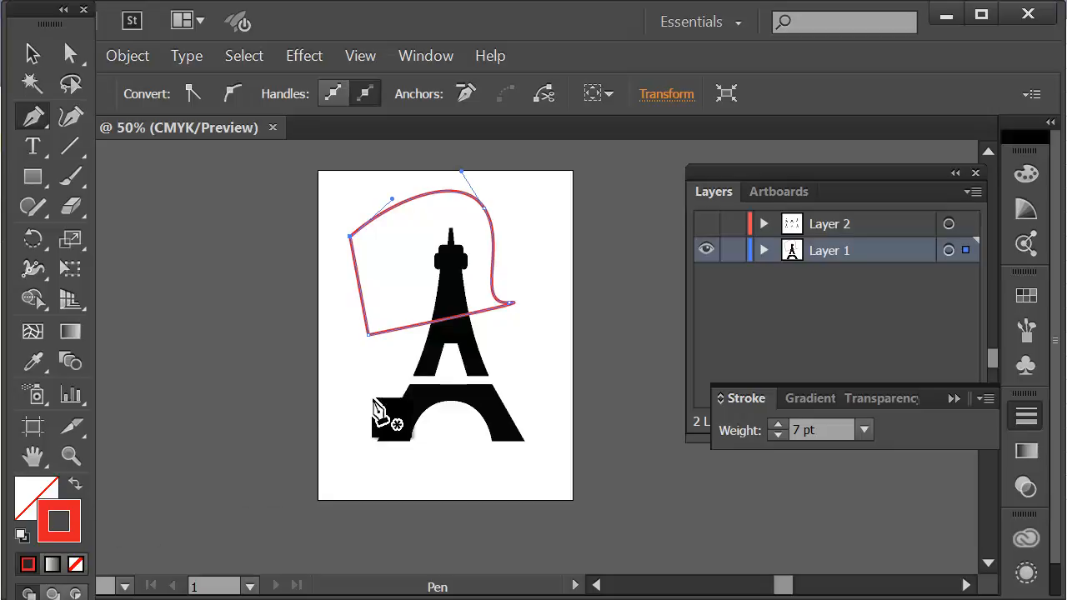
Fill the closed path with green from the colour spectrum, and change its fill to blue 0F27D1.
{"action": "left_click", "coordinate": [28, 504]}
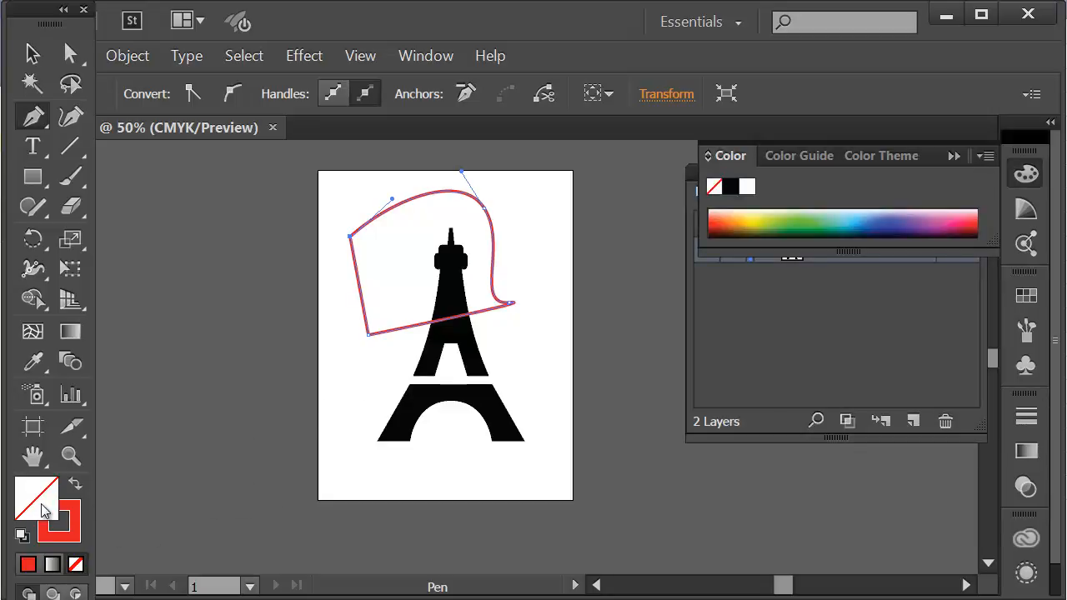
{"action": "left_click", "coordinate": [790, 227]}
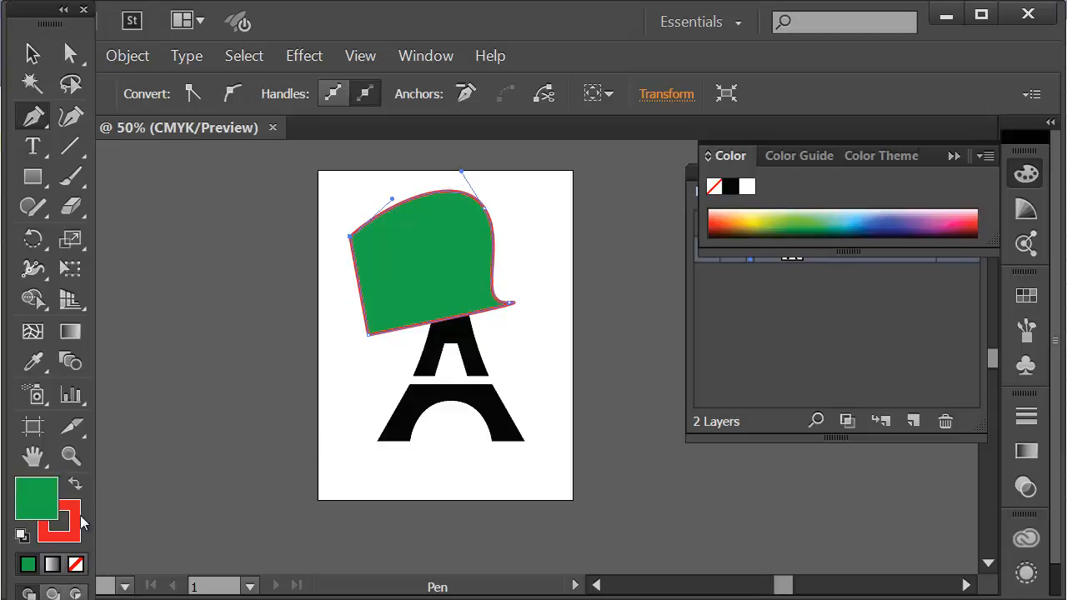
{"action": "double_click", "coordinate": [46, 503]}
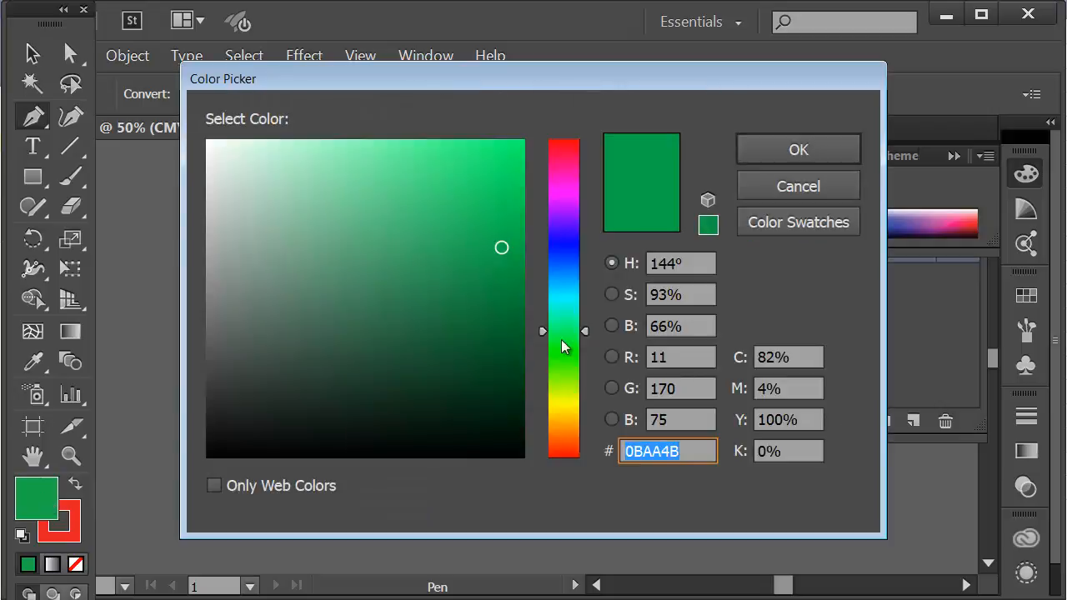
{"action": "left_click", "coordinate": [577, 250]}
{"action": "left_click", "coordinate": [502, 193]}
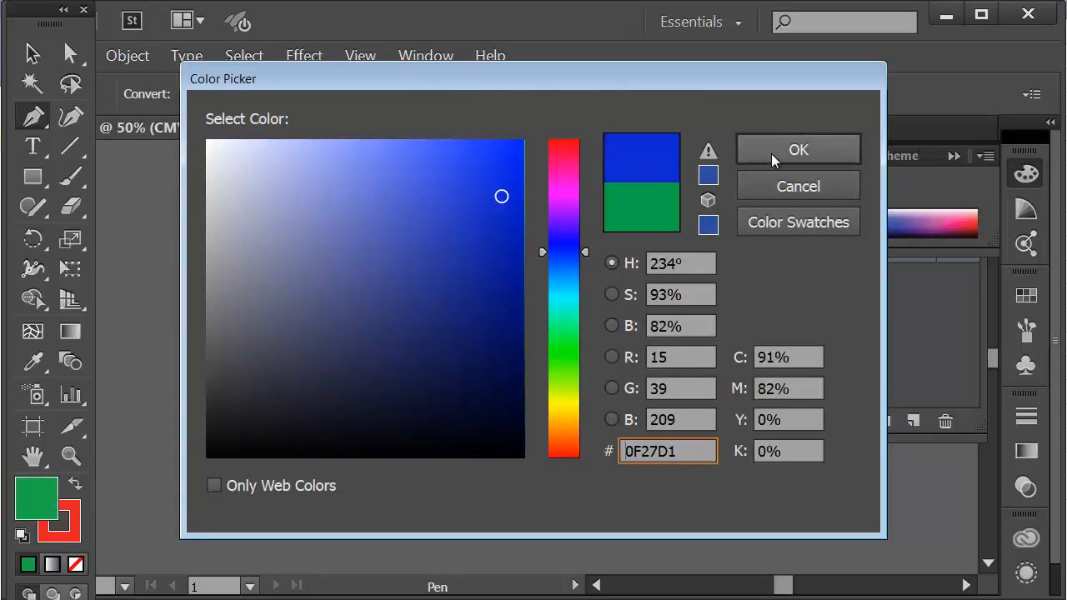
{"action": "left_click", "coordinate": [771, 153]}
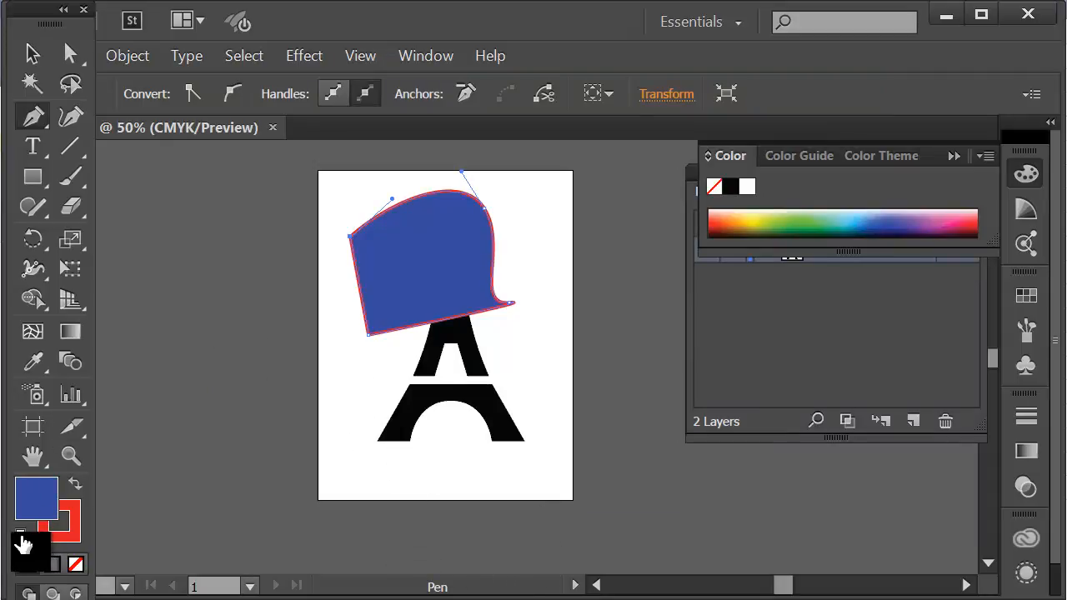
Reset the fill and stroke to the default white and black, and delete the closed path covering the upper tower.
{"action": "left_click", "coordinate": [23, 545]}
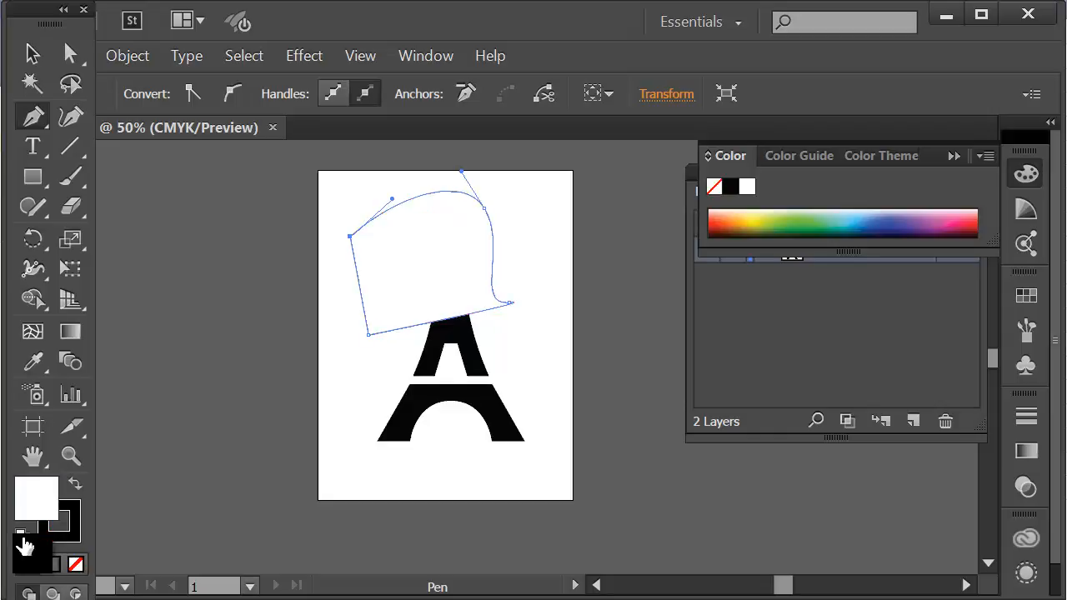
{"action": "left_click", "coordinate": [44, 53]}
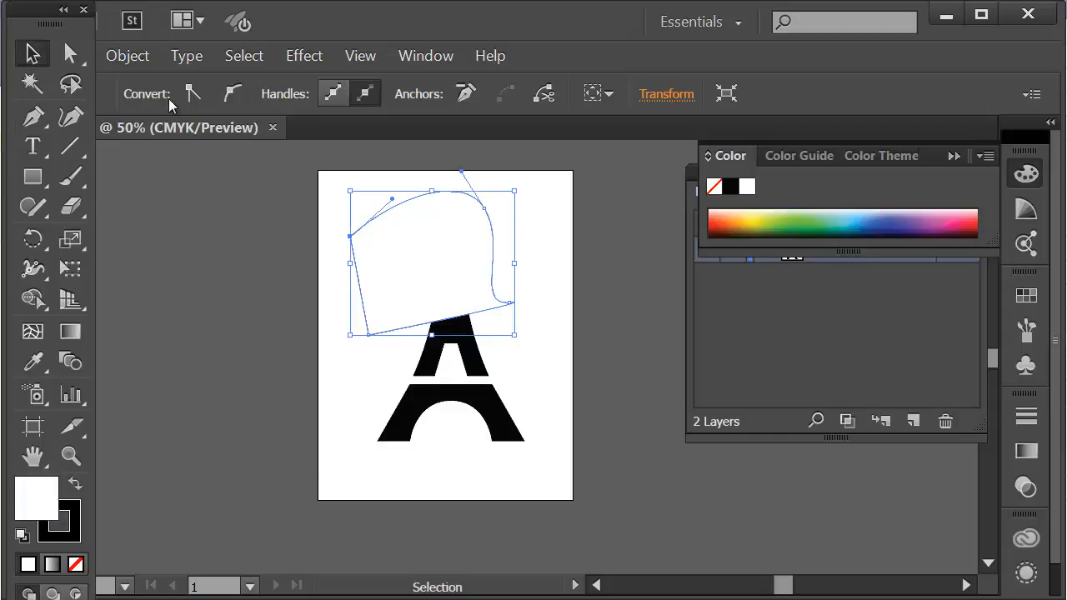
{"action": "left_click_drag", "start_coordinate": [471, 250], "coordinate": [473, 269]}
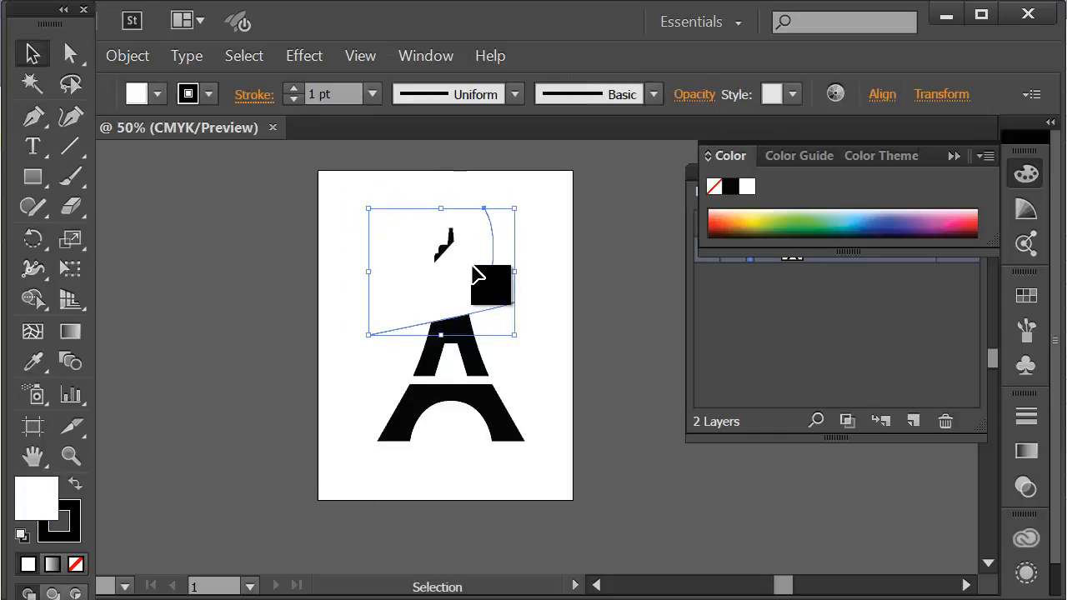
{"action": "key", "text": "Delete"}
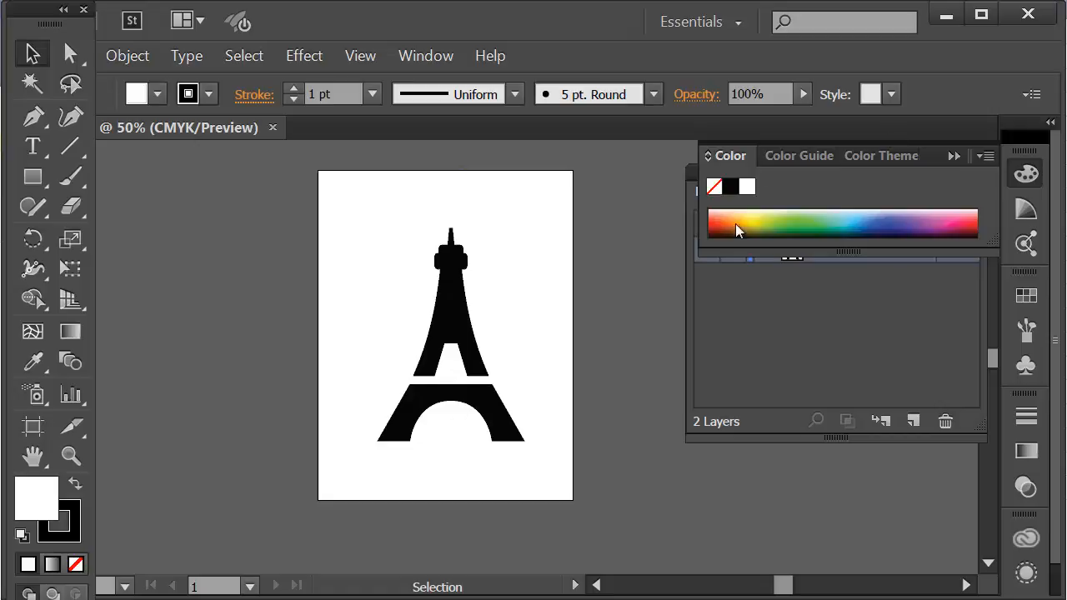
{"action": "left_click", "coordinate": [753, 367]}
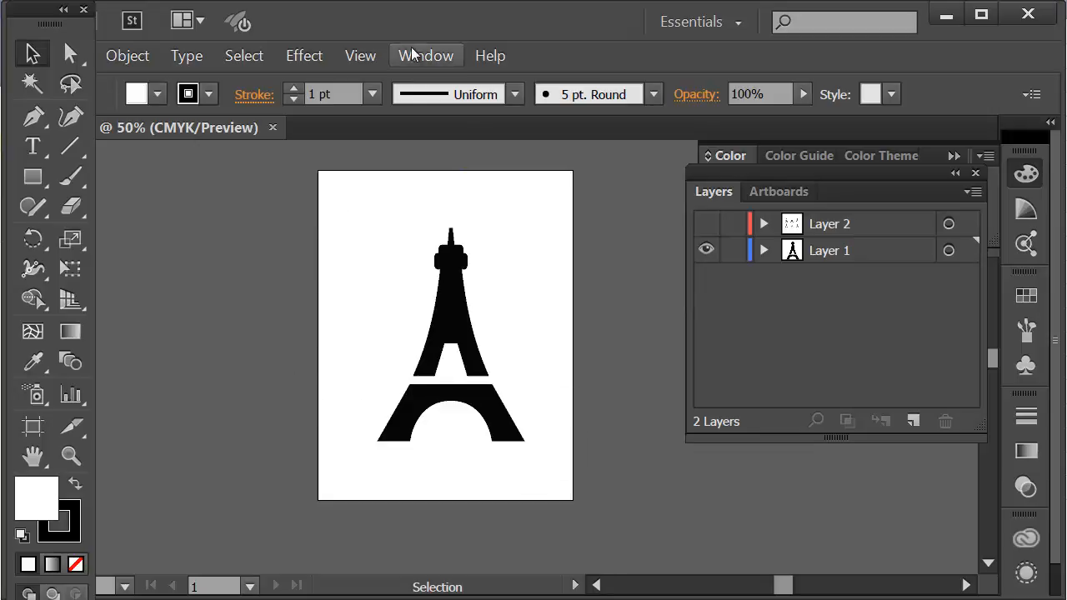
Examine the placed tower image in Outline view and return to Preview.
{"action": "left_click", "coordinate": [356, 59]}
{"action": "left_click", "coordinate": [439, 7]}
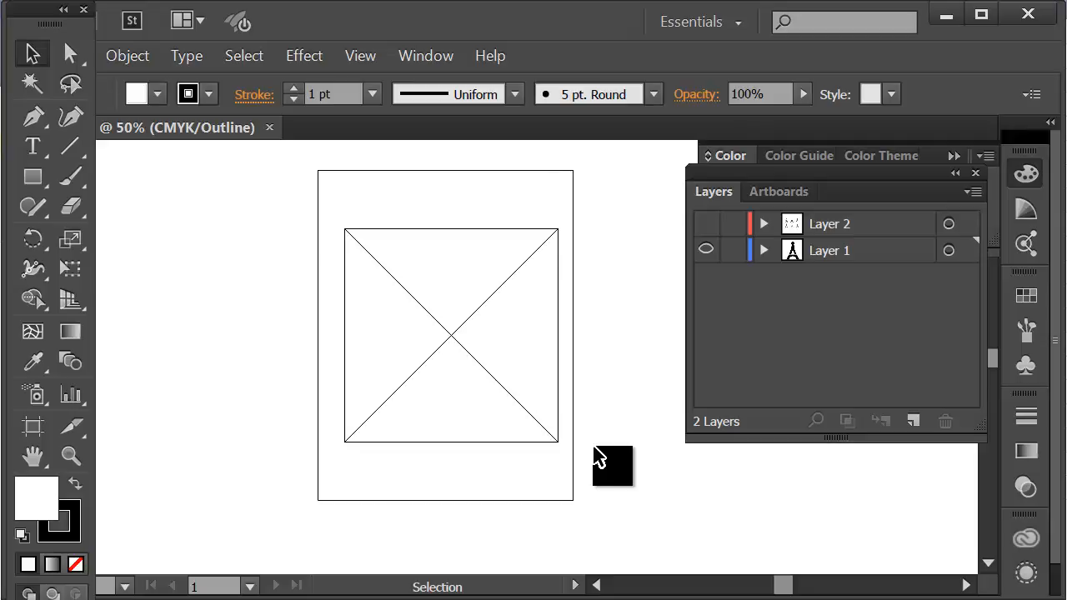
{"action": "left_click", "coordinate": [363, 57]}
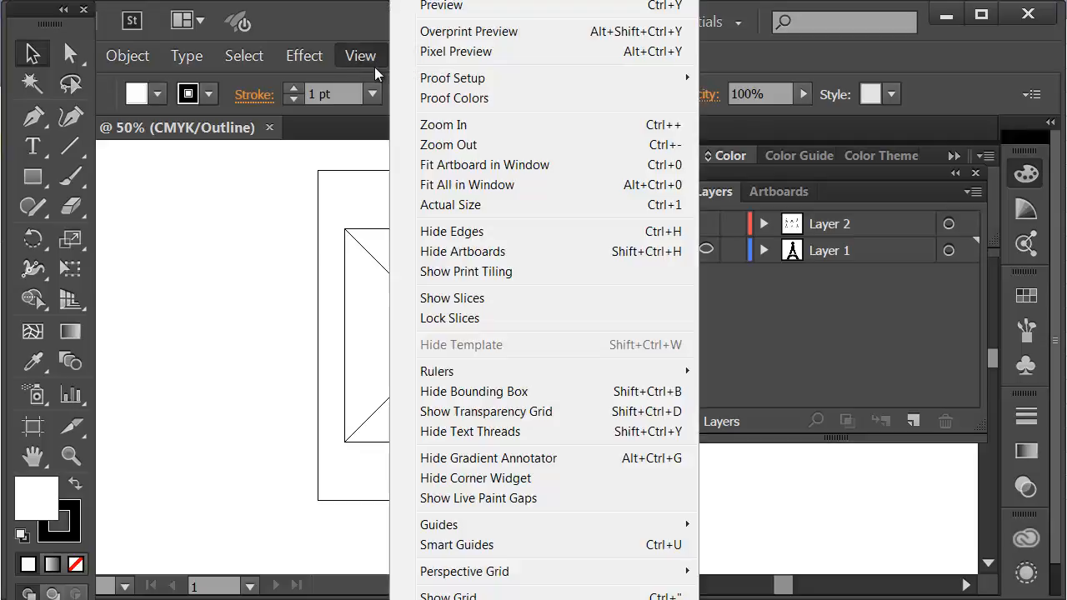
{"action": "left_click", "coordinate": [441, 9]}
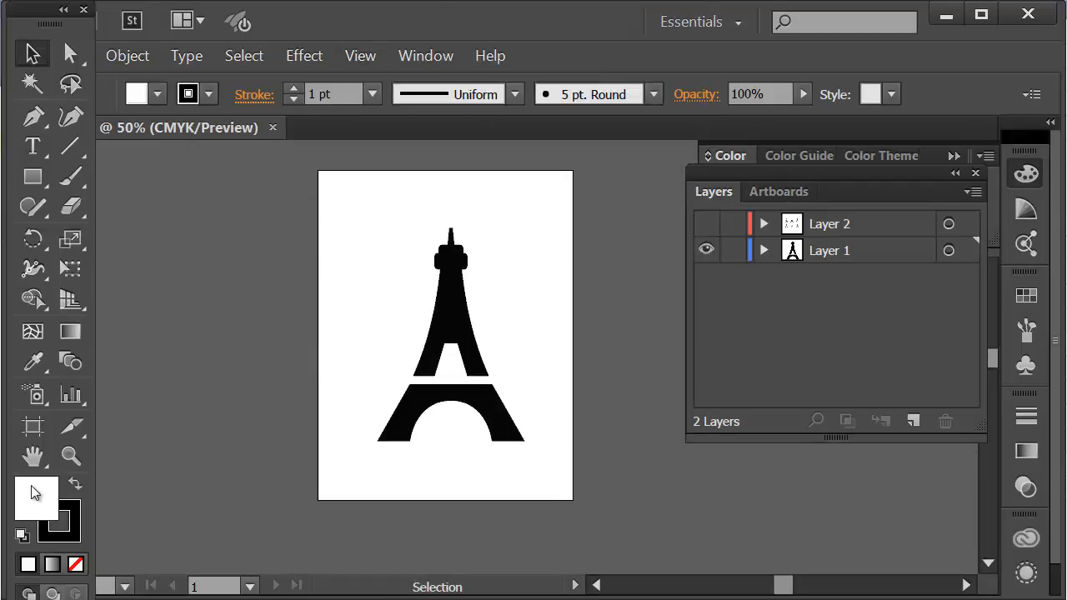
Set the fill colour to green 15CE5F.
{"action": "double_click", "coordinate": [34, 493]}
{"action": "left_click", "coordinate": [492, 200]}
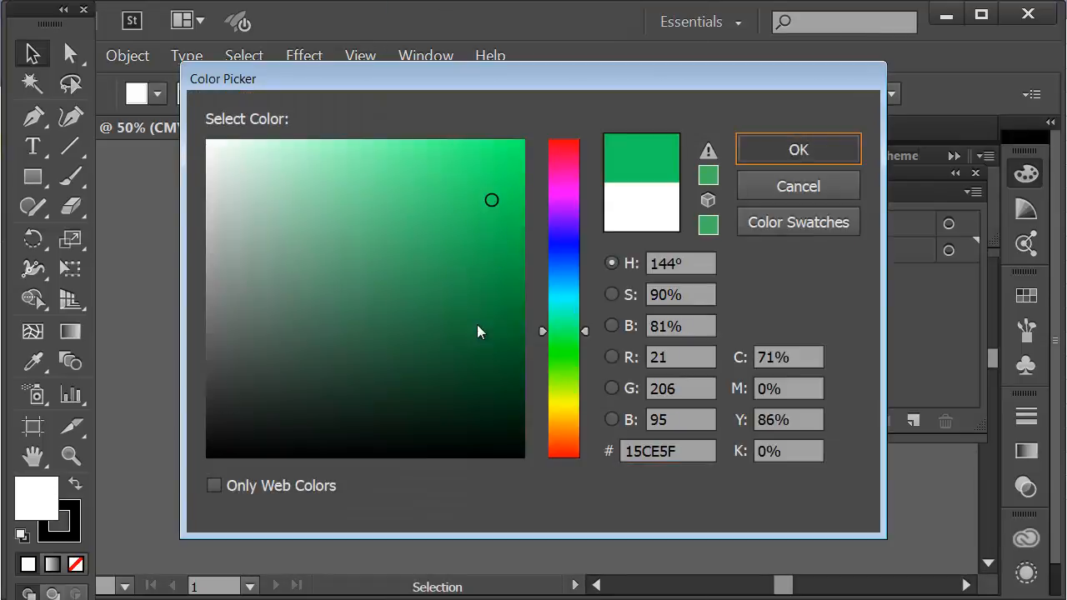
{"action": "key", "text": "Return"}
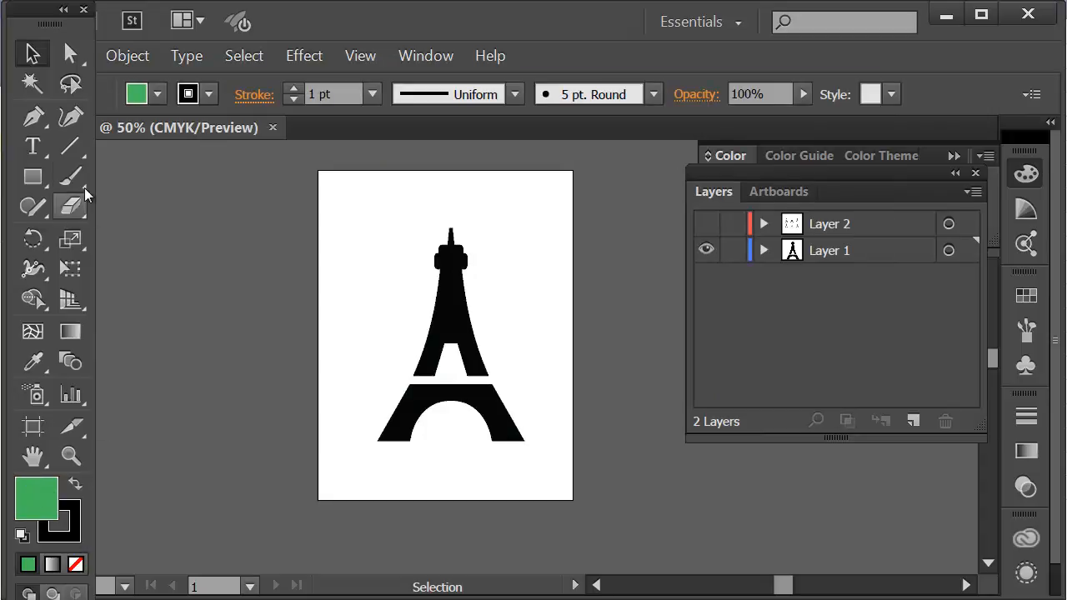
Draw a green rectangle over the upper part of the tower with the Rectangle tool and select it.
{"action": "left_click", "coordinate": [33, 177]}
{"action": "left_click_drag", "start_coordinate": [347, 210], "coordinate": [529, 320]}
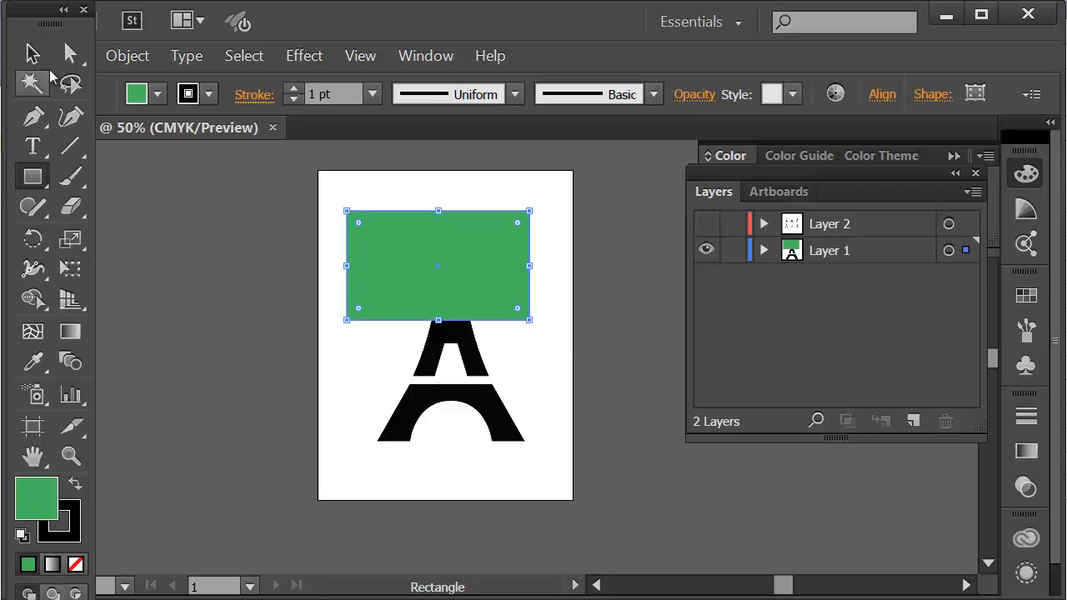
{"action": "left_click", "coordinate": [32, 53]}
{"action": "left_click", "coordinate": [584, 304]}
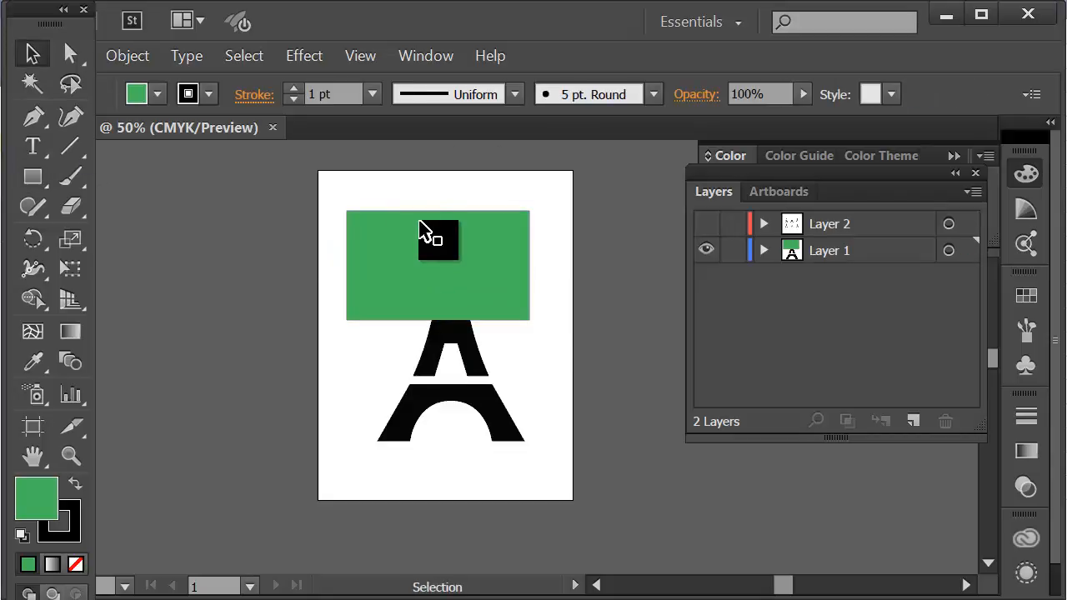
{"action": "left_click", "coordinate": [420, 224]}
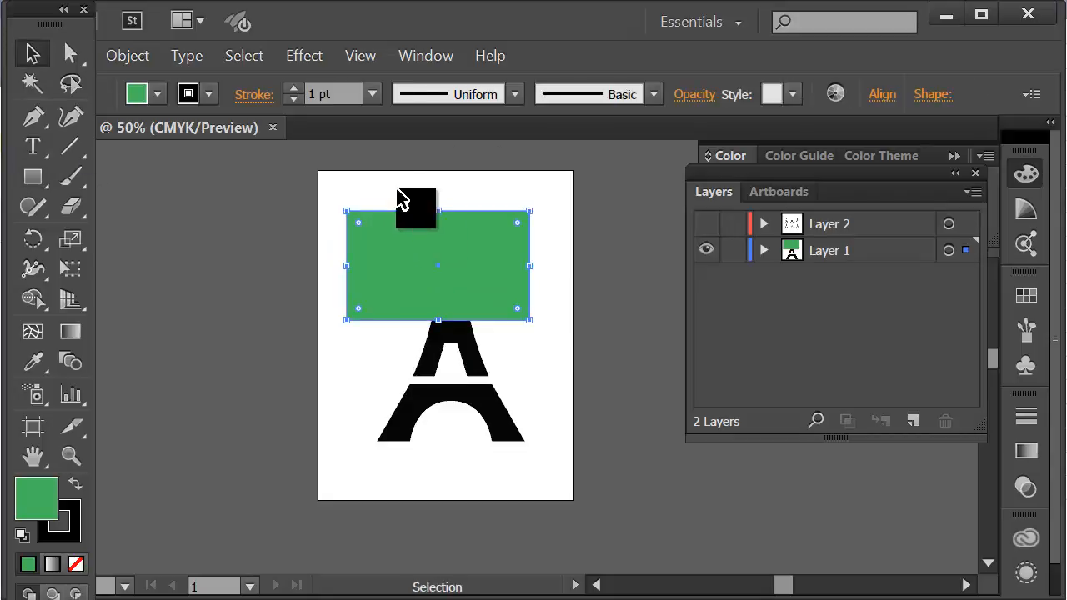
Examine the green rectangle in Outline view, removing it before returning to Preview.
{"action": "left_click", "coordinate": [360, 56]}
{"action": "left_click", "coordinate": [463, 7]}
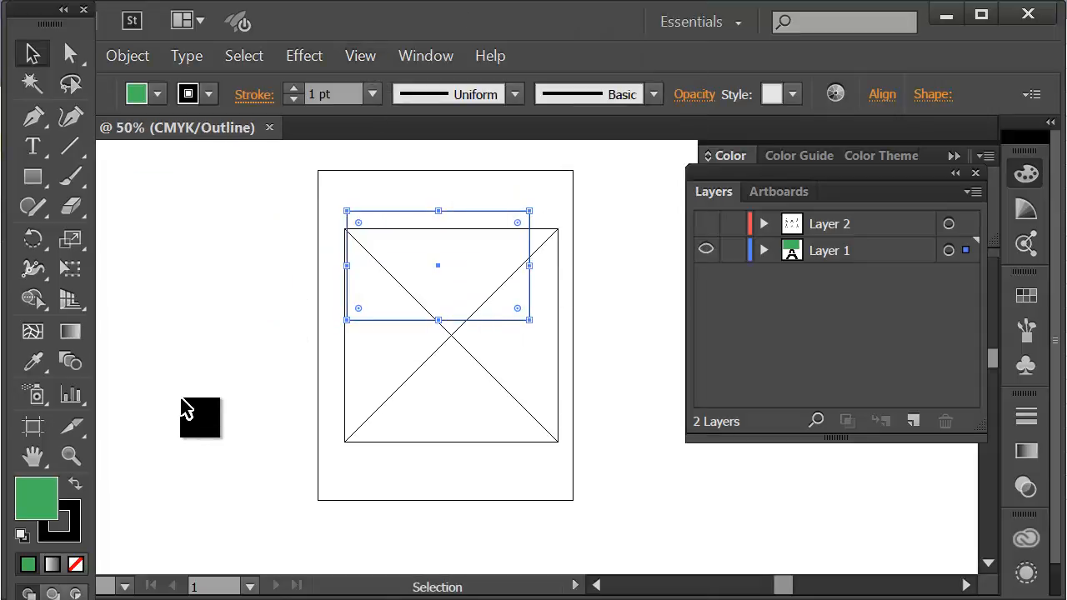
{"action": "left_click", "coordinate": [182, 401]}
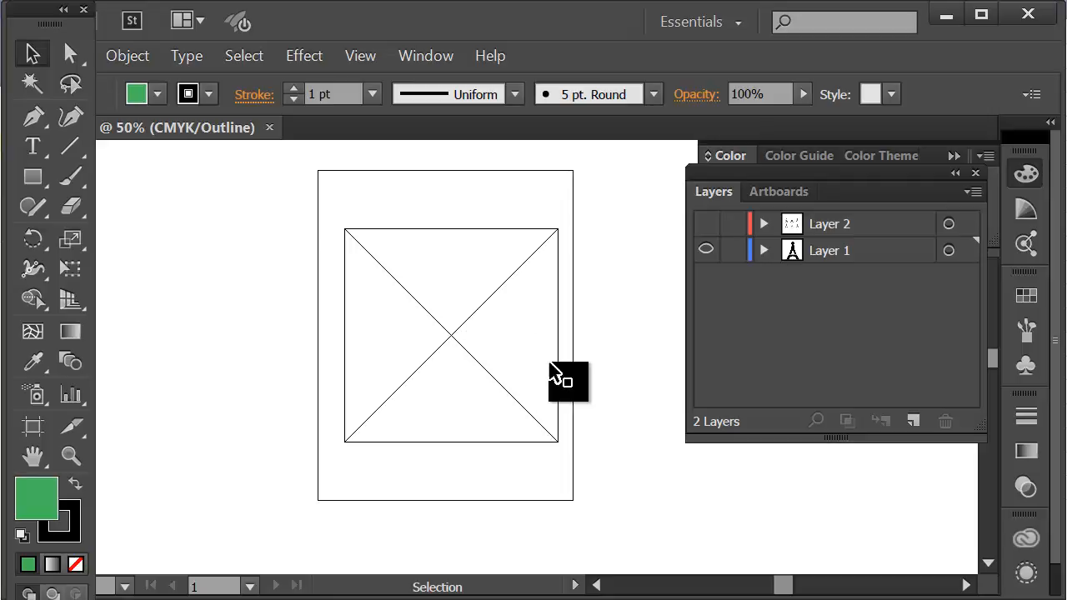
{"action": "left_click", "coordinate": [371, 55]}
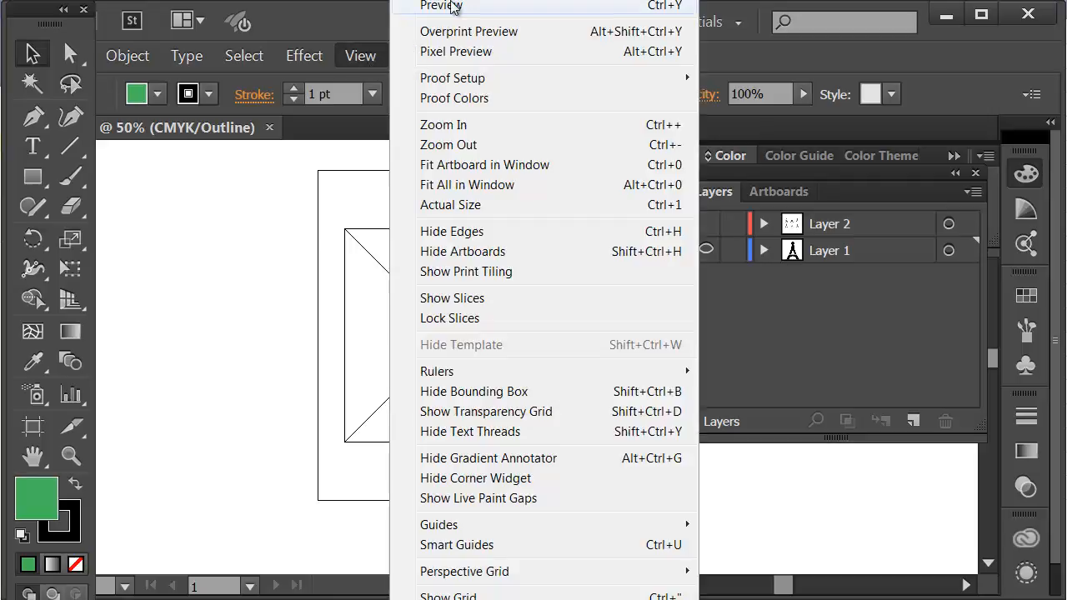
{"action": "left_click", "coordinate": [400, 5]}
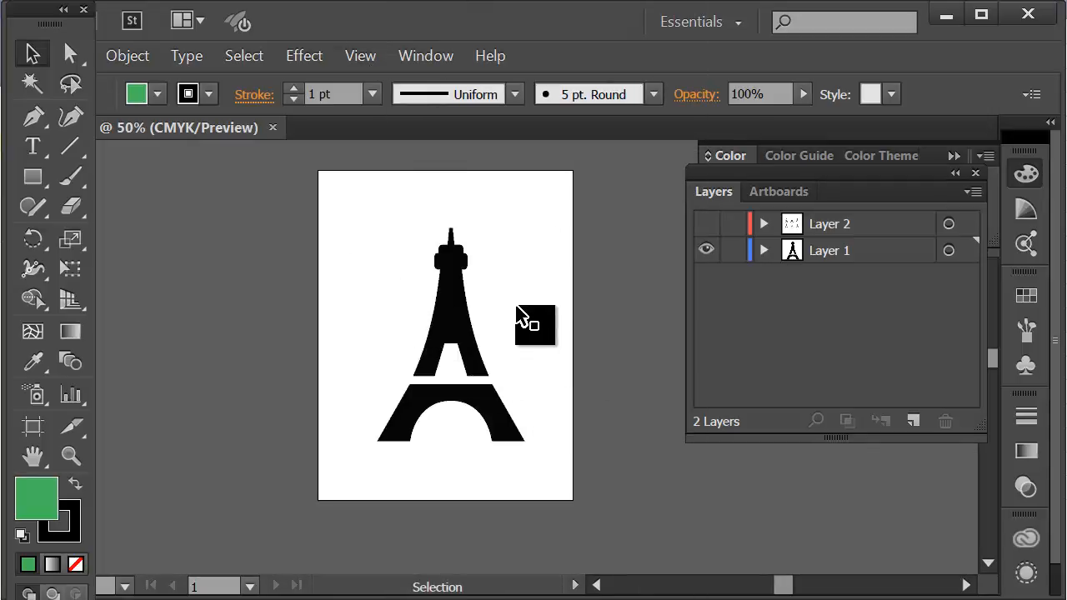
Make Layer 1, which holds the tower image, a template layer with images dimmed to 50%.
{"action": "left_click", "coordinate": [450, 309]}
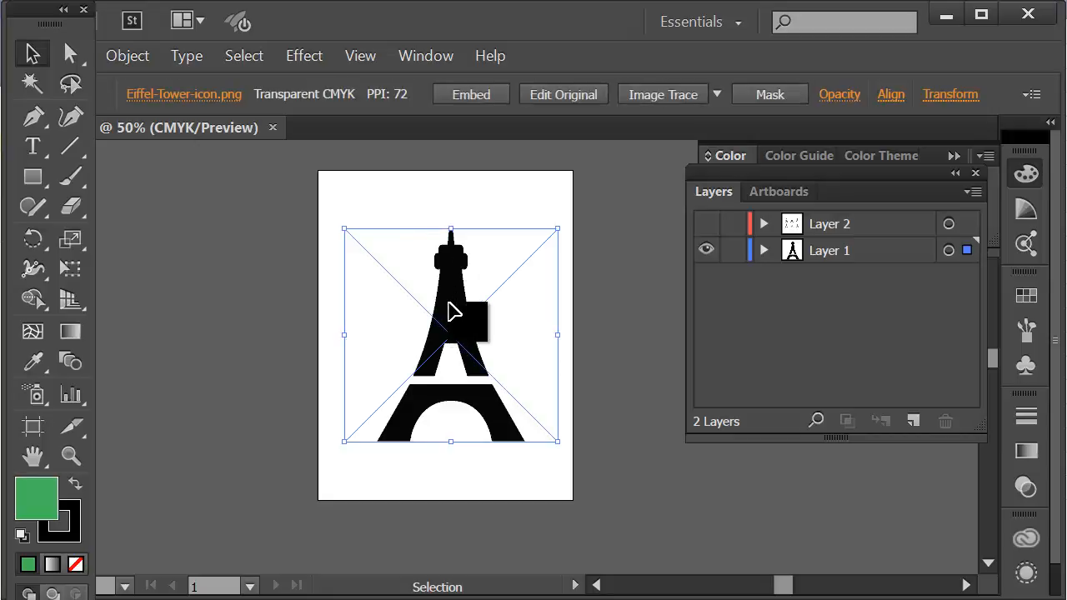
{"action": "left_click", "coordinate": [877, 250]}
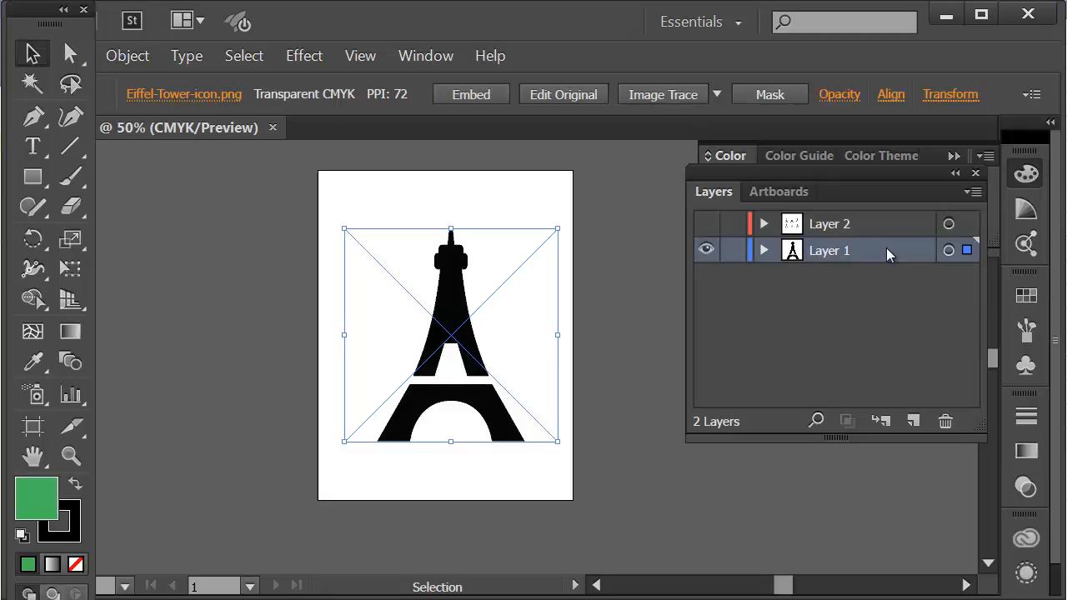
{"action": "double_click", "coordinate": [886, 250]}
{"action": "left_click_drag", "start_coordinate": [600, 134], "coordinate": [666, 73]}
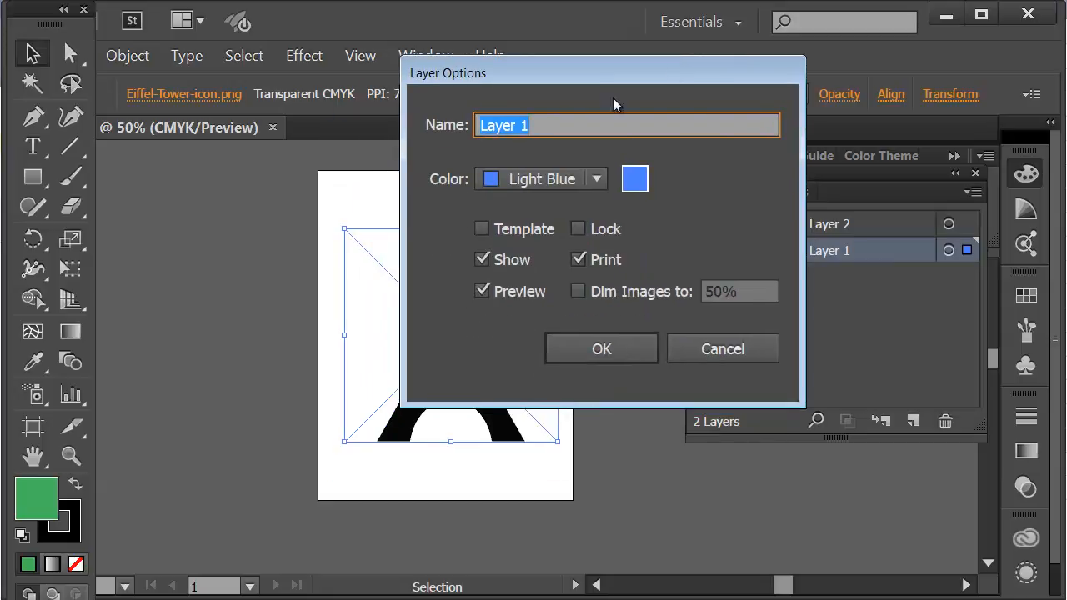
{"action": "left_click", "coordinate": [481, 228]}
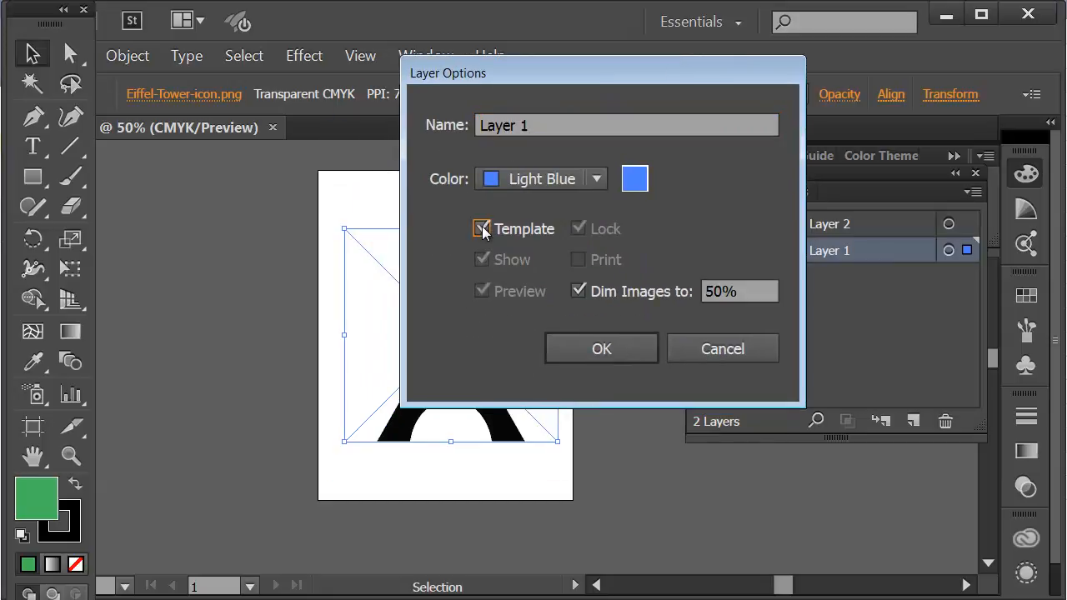
{"action": "left_click", "coordinate": [601, 350]}
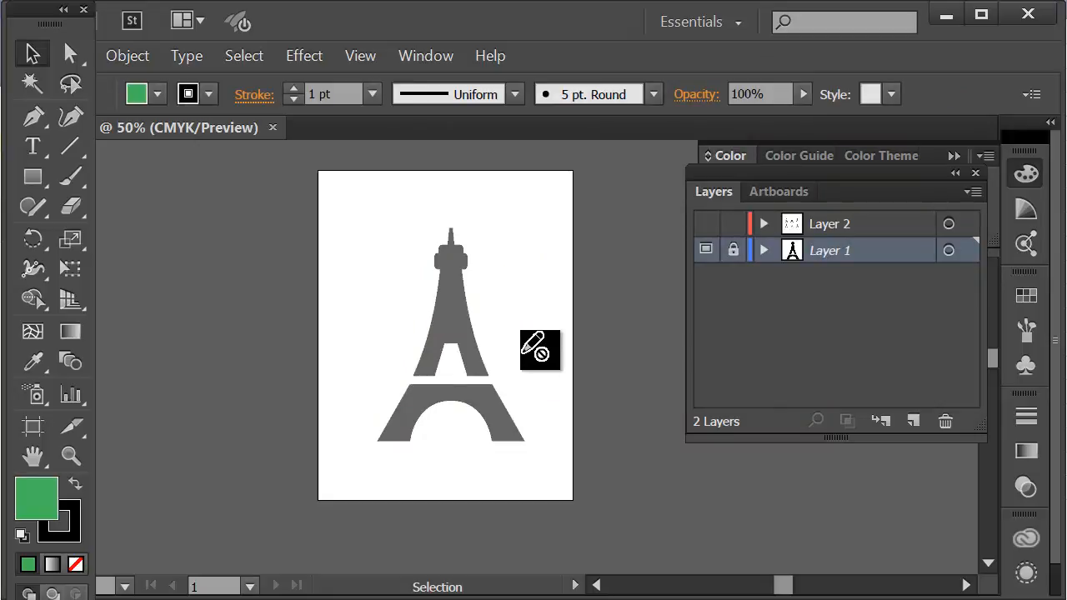
Activate the Pen tool for tracing over the dimmed tower template.
{"action": "left_click", "coordinate": [732, 253]}
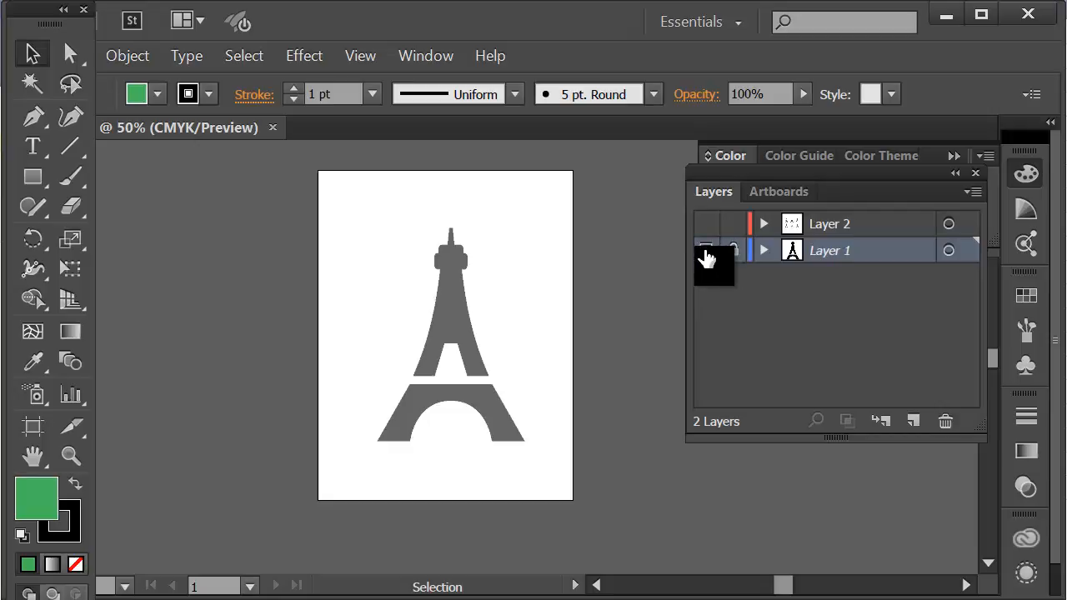
{"action": "left_click", "coordinate": [34, 116]}
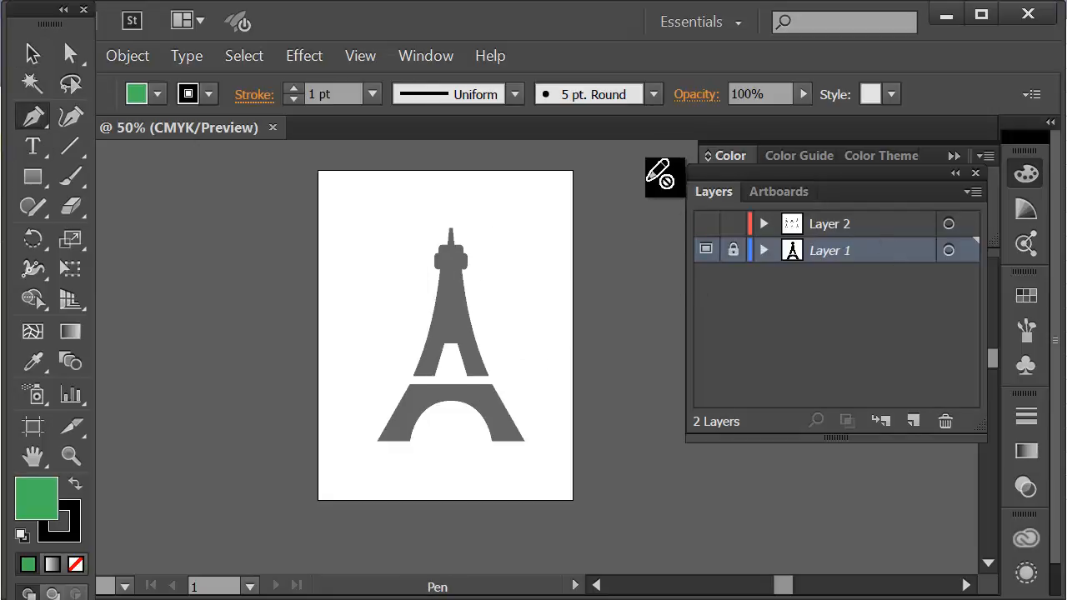
Add a new layer above the locked tower template layer and ready the Pen tool for drawing on it.
{"action": "left_click", "coordinate": [911, 420]}
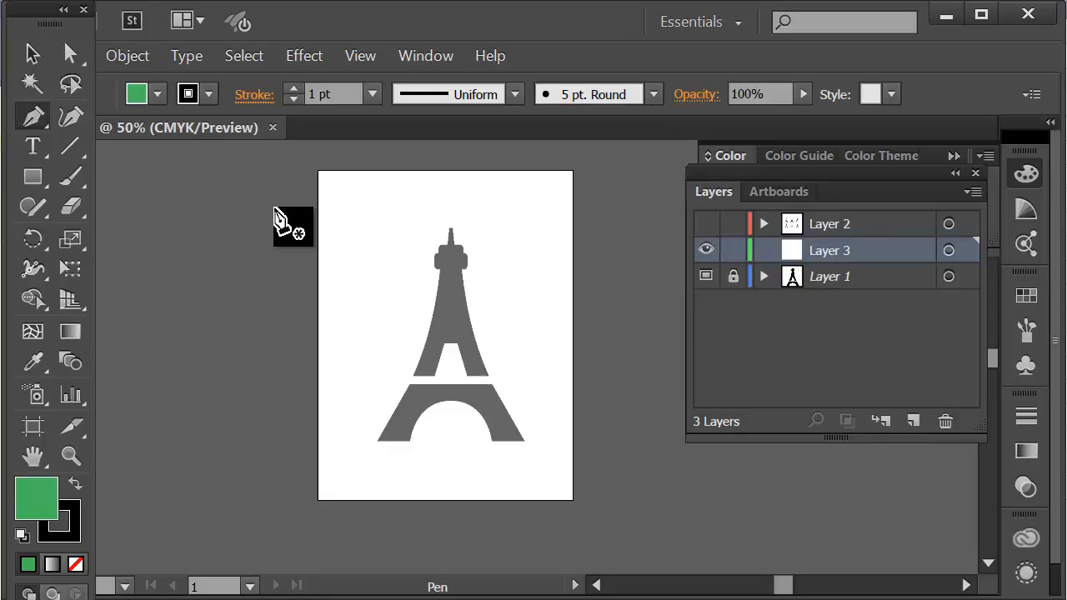
{"action": "key", "text": "ctrl+space"}
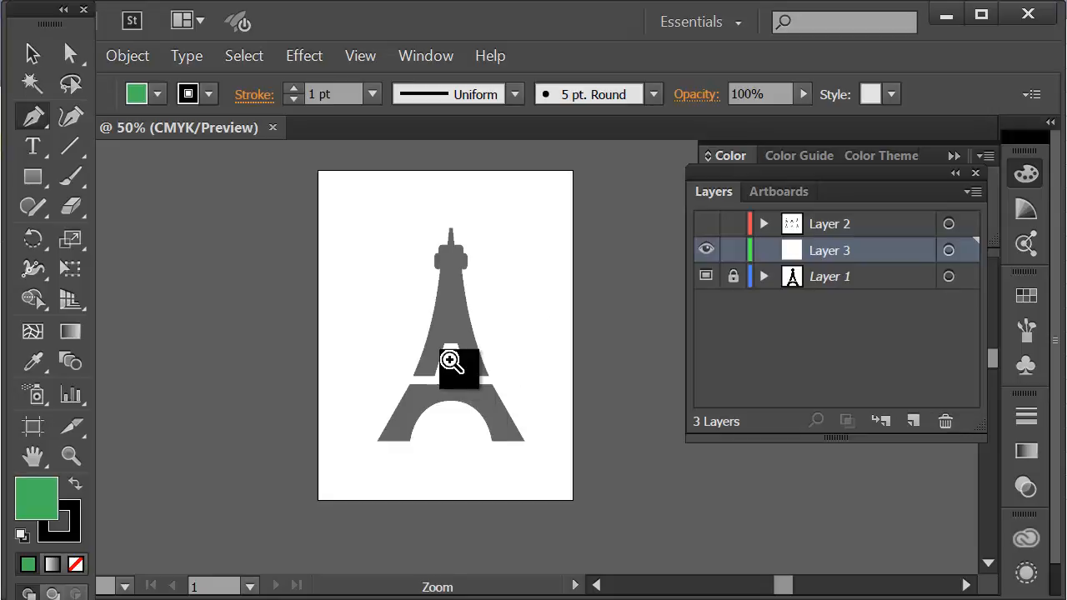
{"action": "left_click", "coordinate": [451, 361]}
{"action": "left_click_drag", "start_coordinate": [586, 341], "coordinate": [555, 371]}
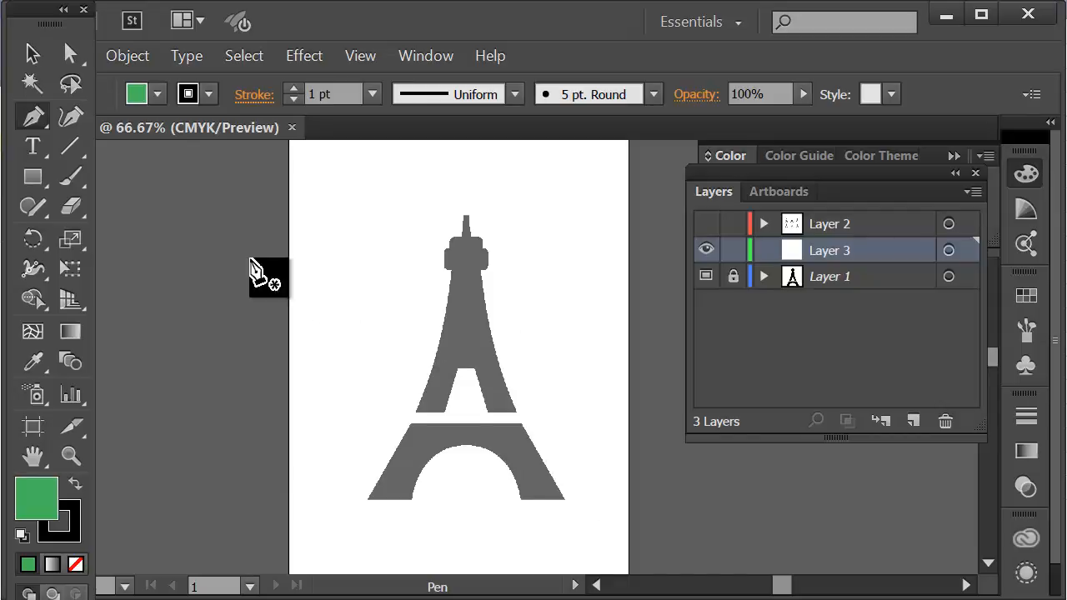
{"action": "left_click", "coordinate": [34, 121]}
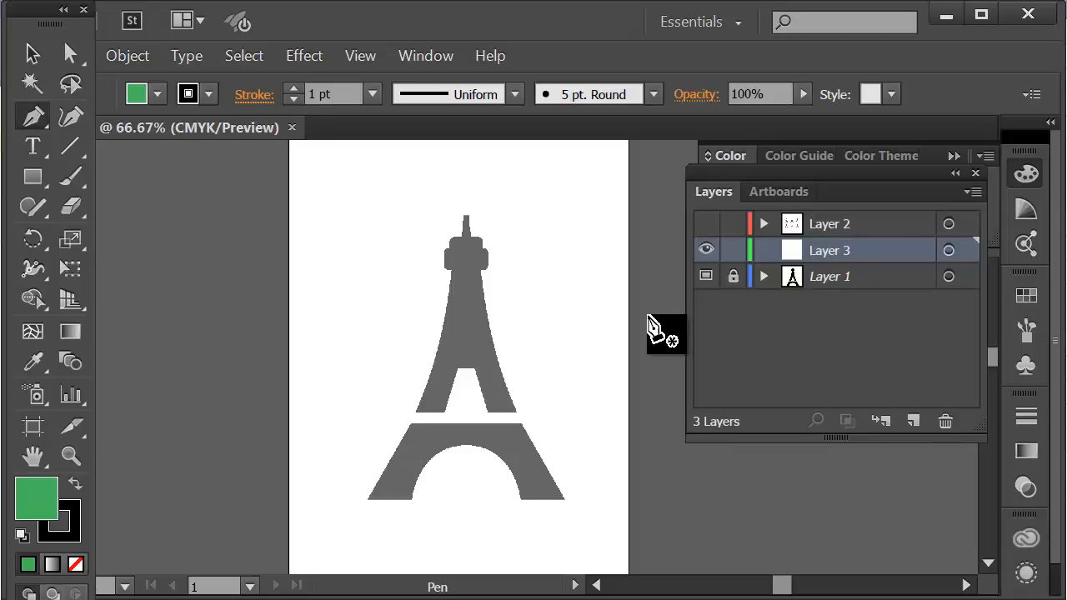
Check how the tower template displays in Outline view, and return to Preview.
{"action": "left_click", "coordinate": [370, 56]}
{"action": "left_click", "coordinate": [441, 12]}
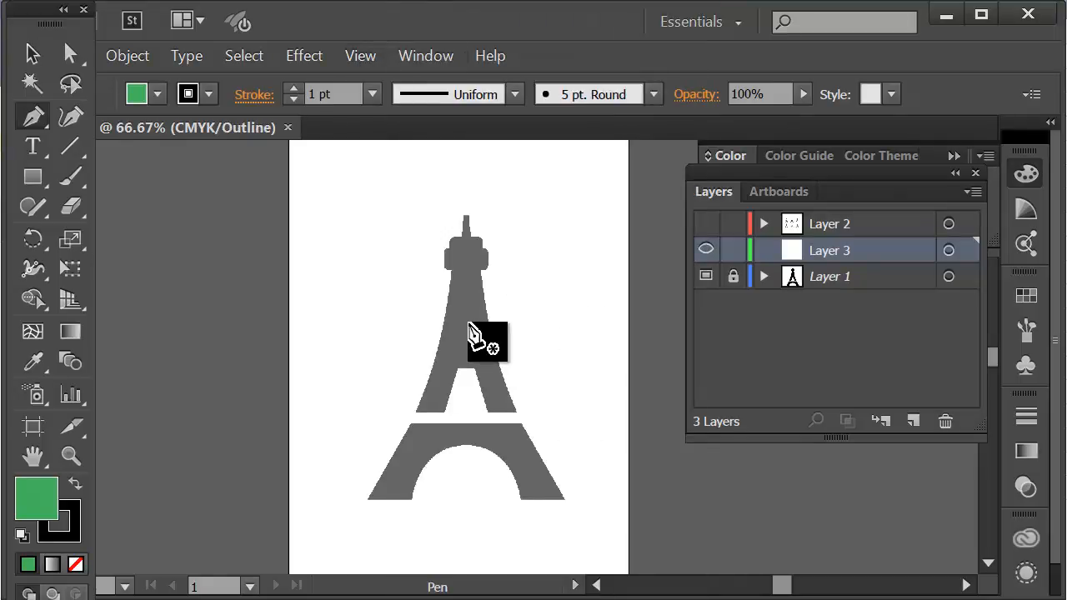
{"action": "left_click", "coordinate": [372, 56]}
{"action": "left_click", "coordinate": [441, 13]}
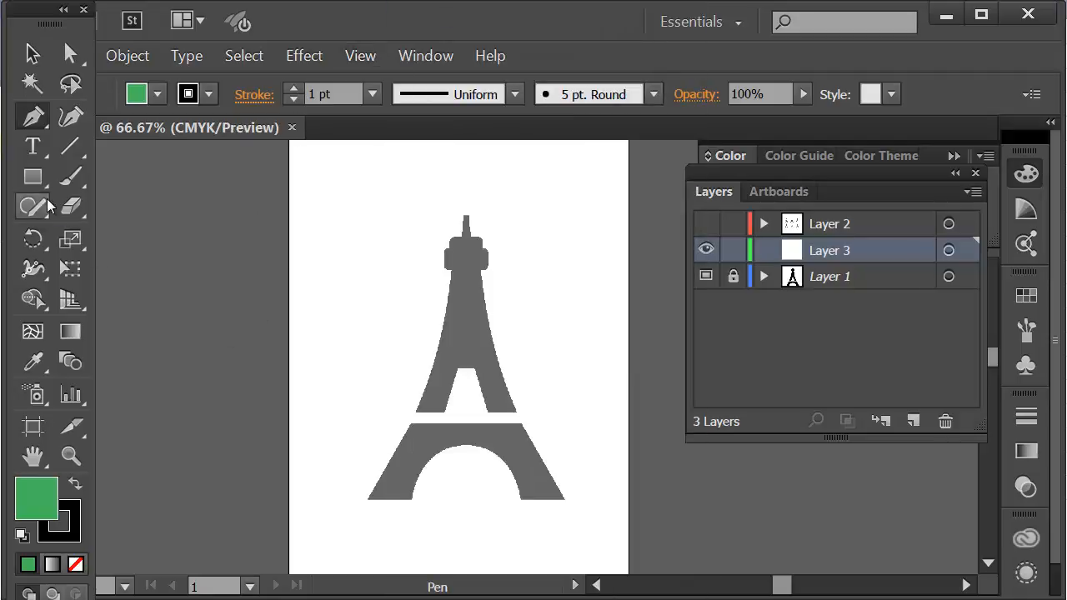
Switch to Outline view with a test rectangle drawn across the tower's top, and delete the rectangle.
{"action": "left_click", "coordinate": [32, 176]}
{"action": "left_click_drag", "start_coordinate": [335, 209], "coordinate": [568, 271]}
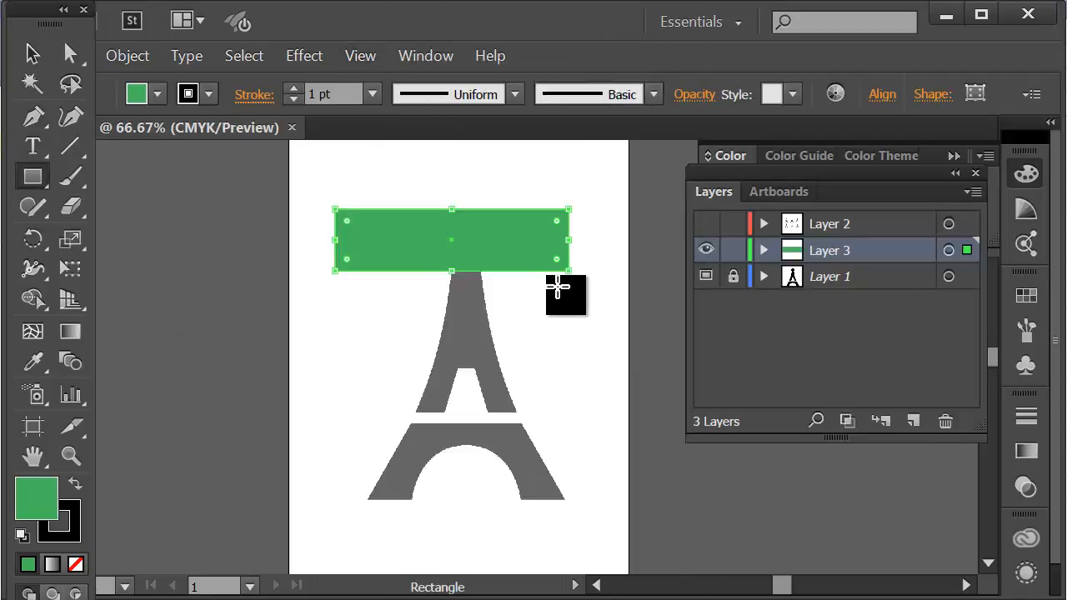
{"action": "left_click", "coordinate": [359, 53]}
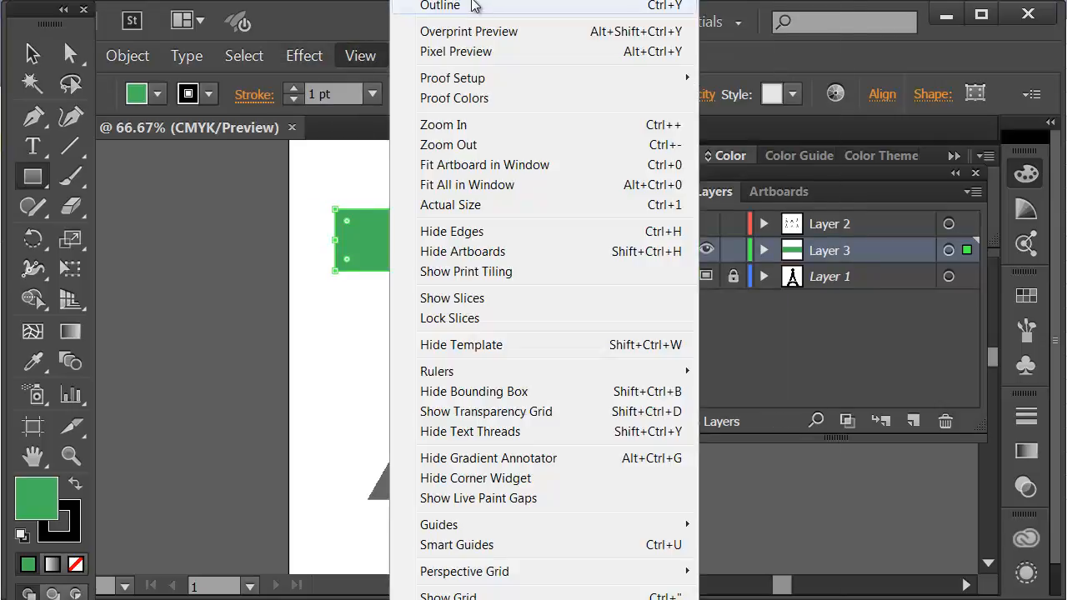
{"action": "left_click", "coordinate": [475, 6]}
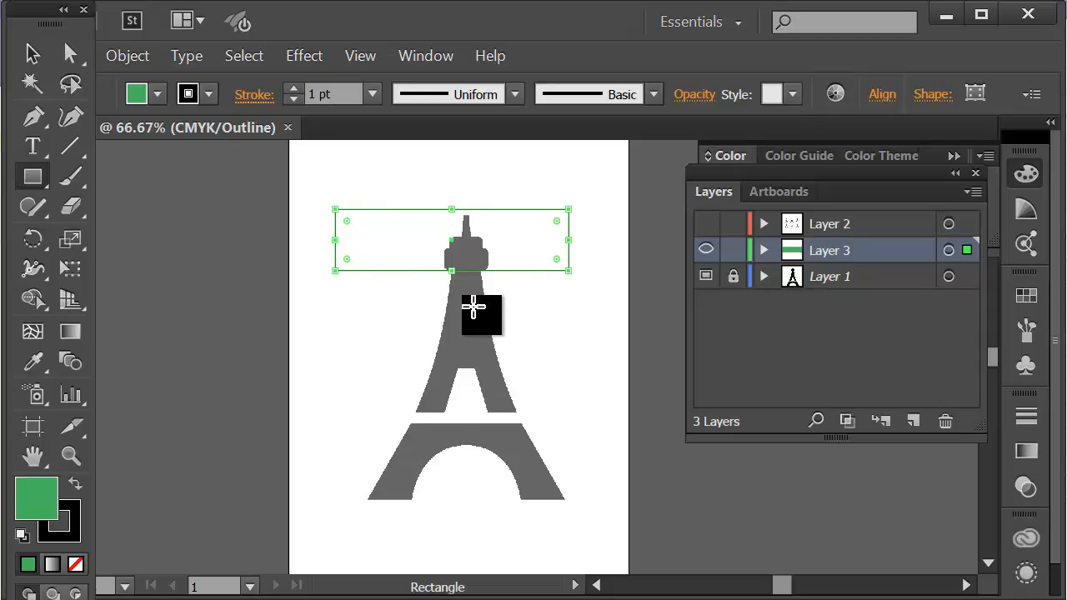
{"action": "key", "text": "Delete"}
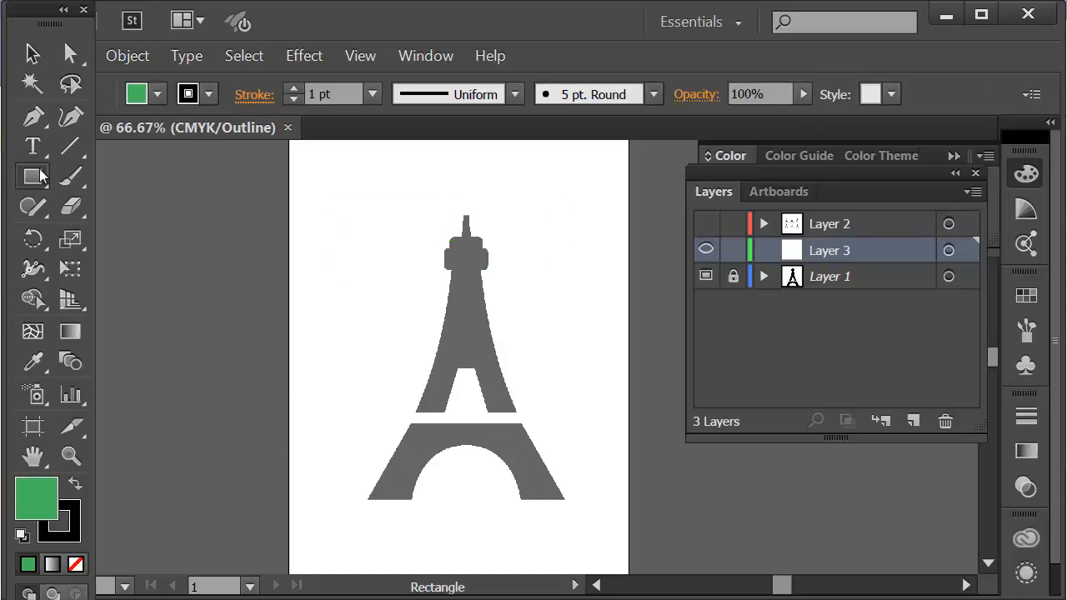
Trace the tower's left edge with the Pen tool from the left foot upward, placing curved anchors up to and across the top.
{"action": "left_click", "coordinate": [34, 117]}
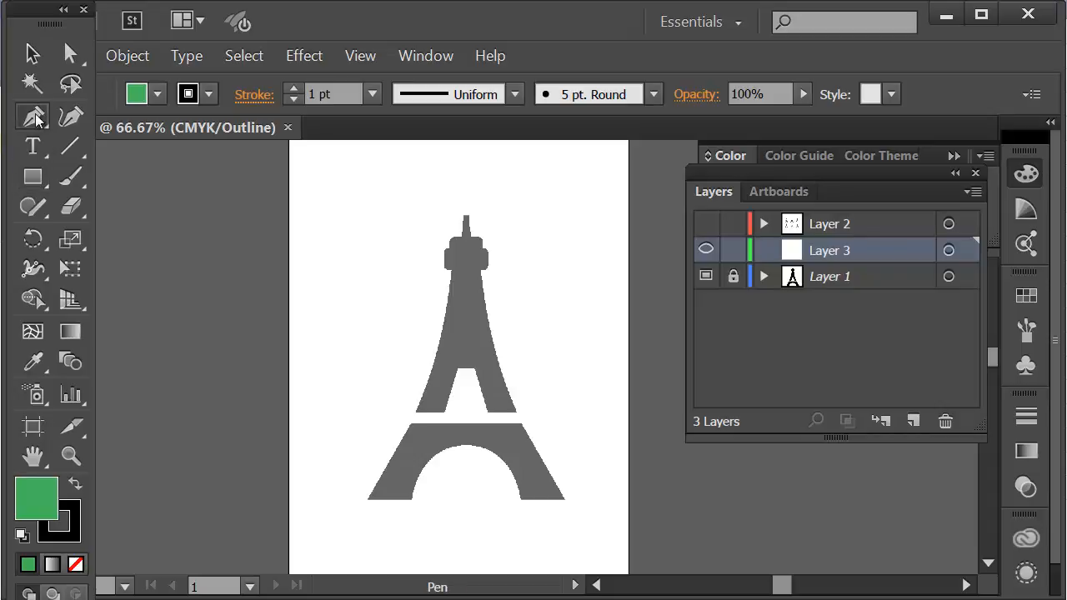
{"action": "key", "text": "ctrl+space"}
{"action": "left_click", "coordinate": [495, 458]}
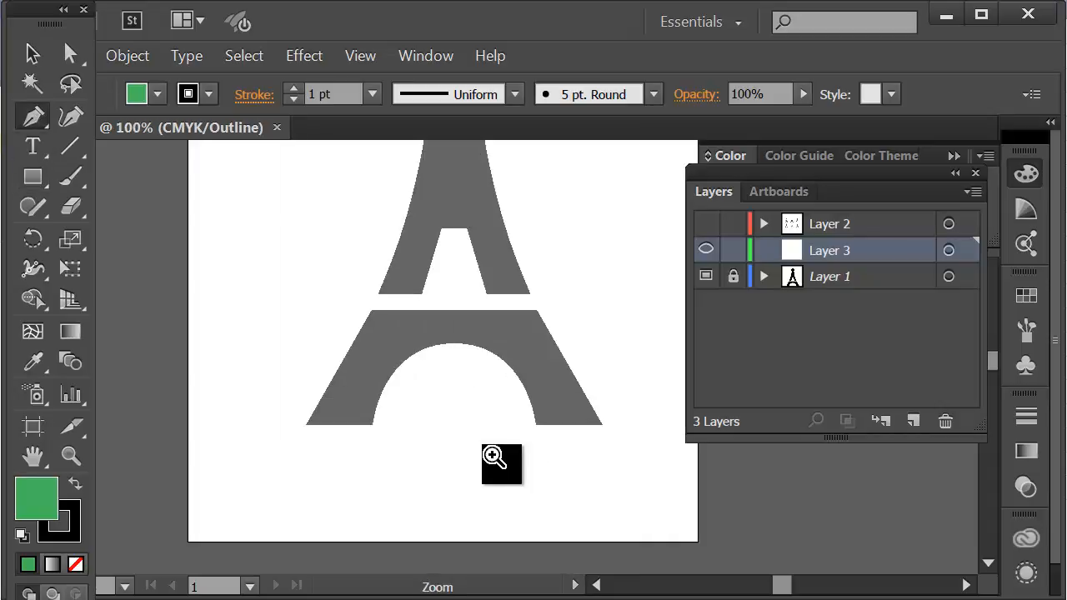
{"action": "left_click_drag", "start_coordinate": [495, 381], "coordinate": [500, 503]}
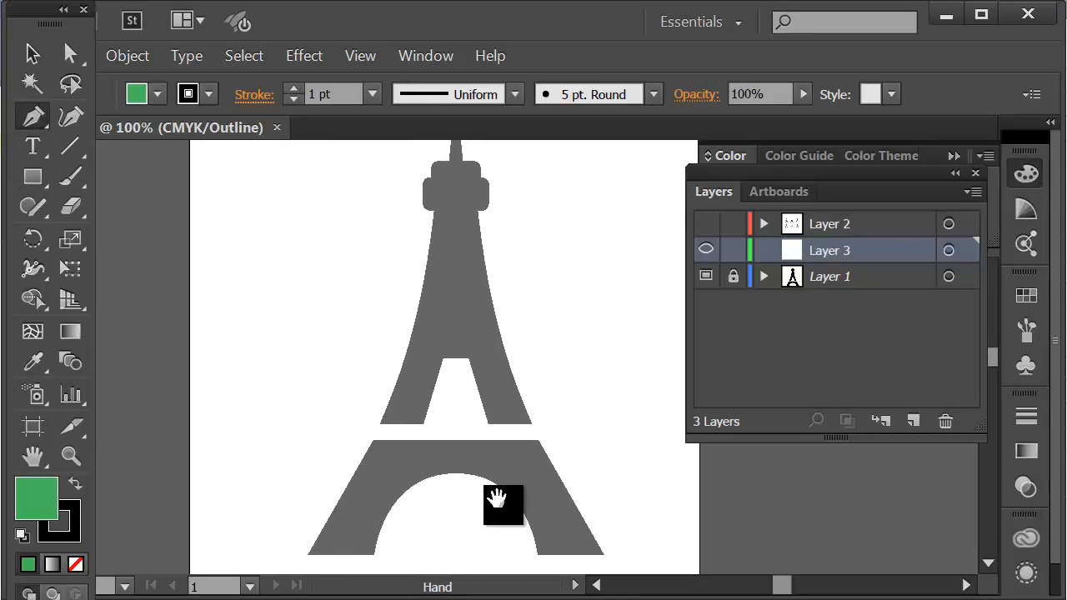
{"action": "key", "text": "ctrl+alt+space"}
{"action": "left_click", "coordinate": [500, 502]}
{"action": "key", "text": "space"}
{"action": "left_click_drag", "start_coordinate": [428, 371], "coordinate": [435, 435]}
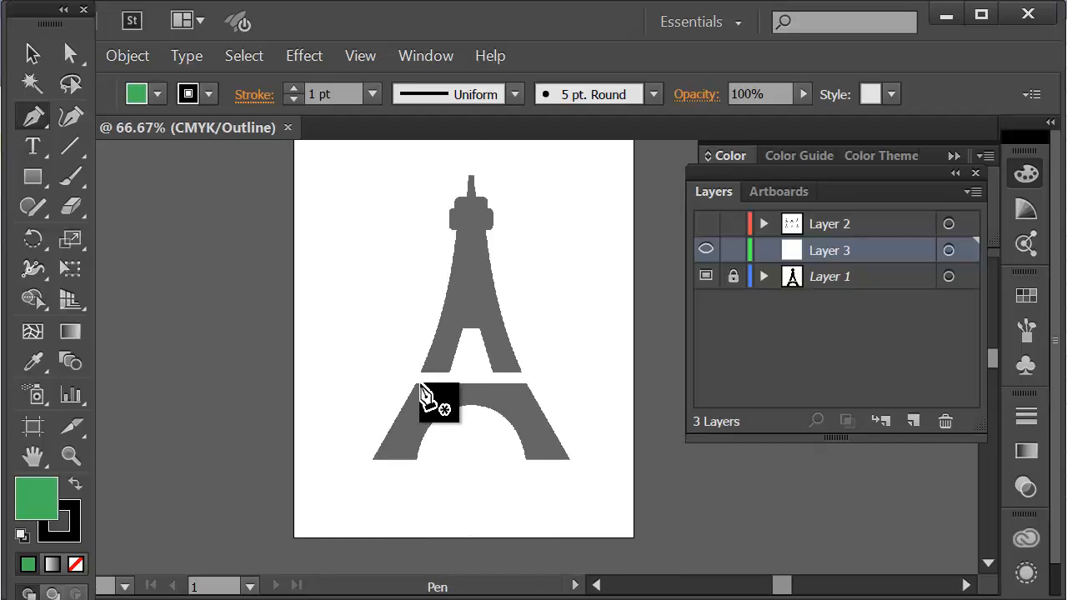
{"action": "left_click", "coordinate": [371, 458]}
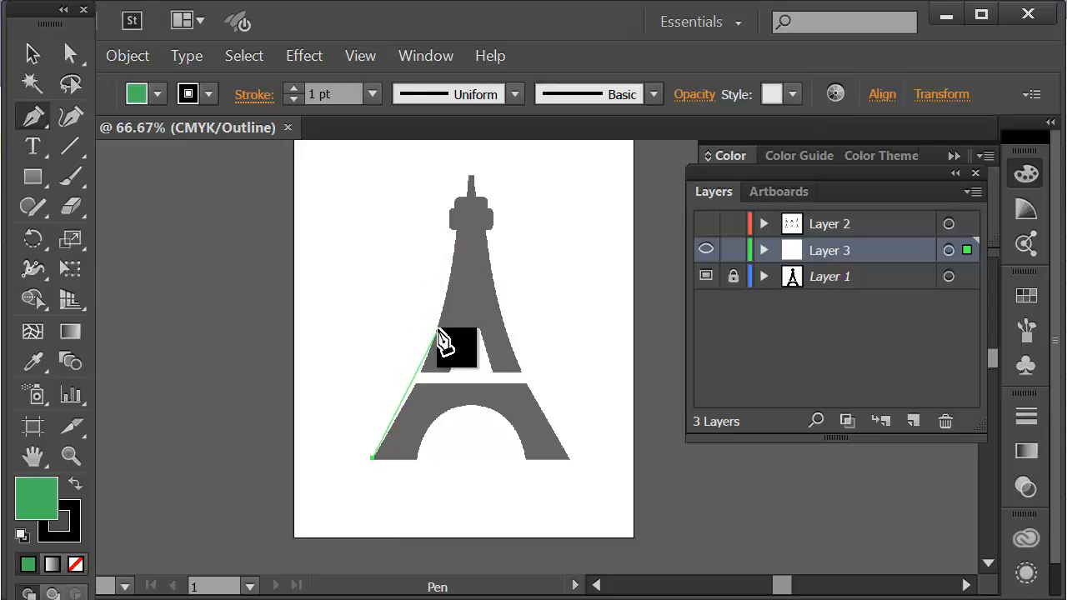
{"action": "left_click_drag", "start_coordinate": [439, 329], "coordinate": [455, 265]}
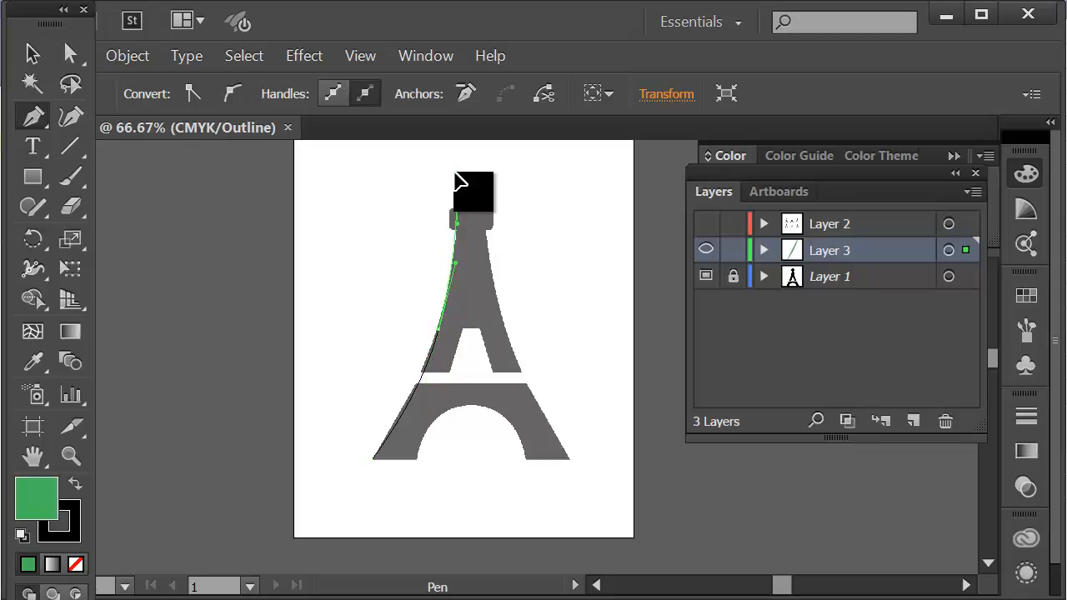
{"action": "left_click_drag", "start_coordinate": [455, 175], "coordinate": [423, 375]}
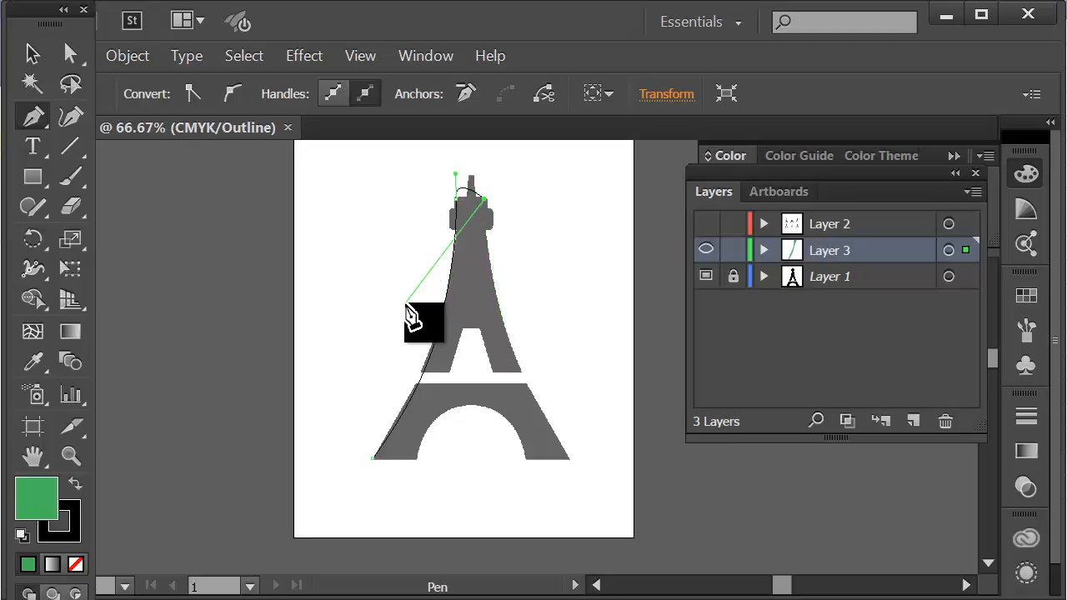
Continue the pen path down the tower's right edge with smooth anchors, ending at the right foot.
{"action": "left_click", "coordinate": [503, 333]}
{"action": "left_click_drag", "start_coordinate": [506, 340], "coordinate": [516, 368]}
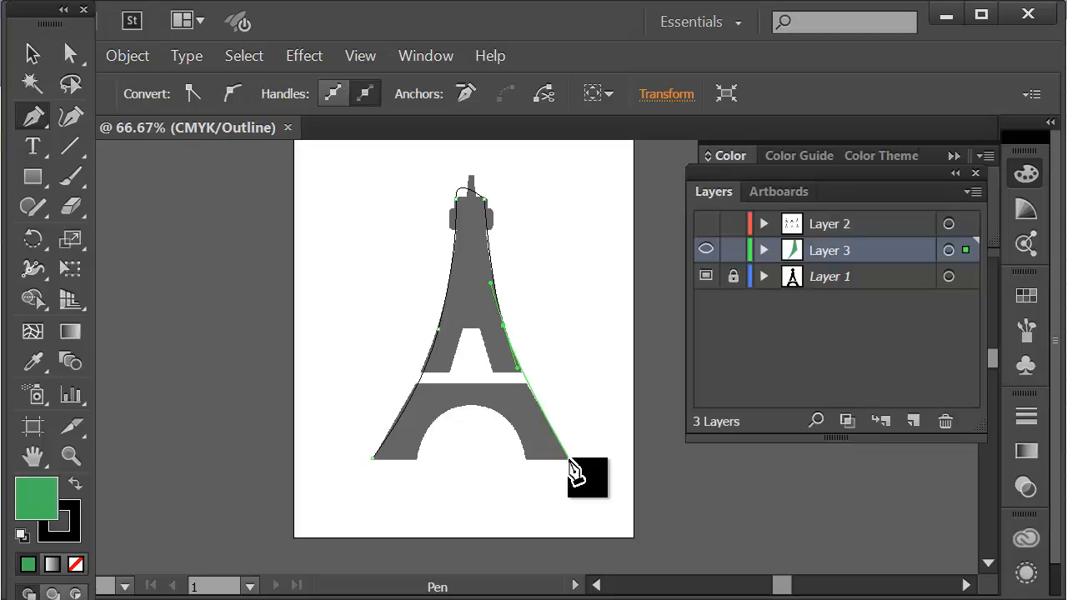
{"action": "left_click_drag", "start_coordinate": [569, 460], "coordinate": [587, 491]}
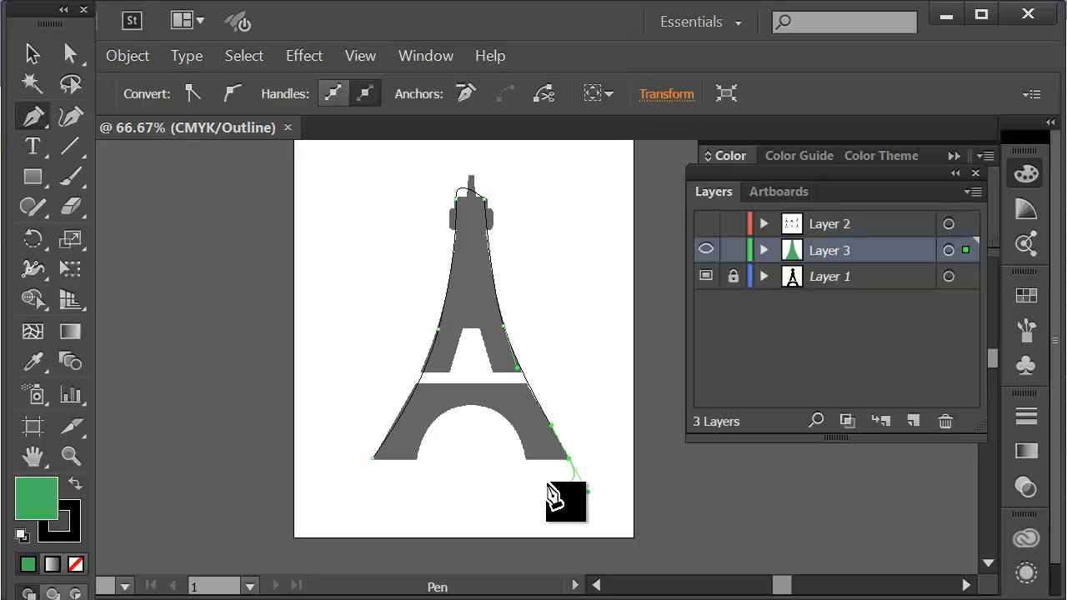
Redirect the right foot's outgoing handle horizontally along the base and close the path at the left foot.
{"action": "key", "text": "alt"}
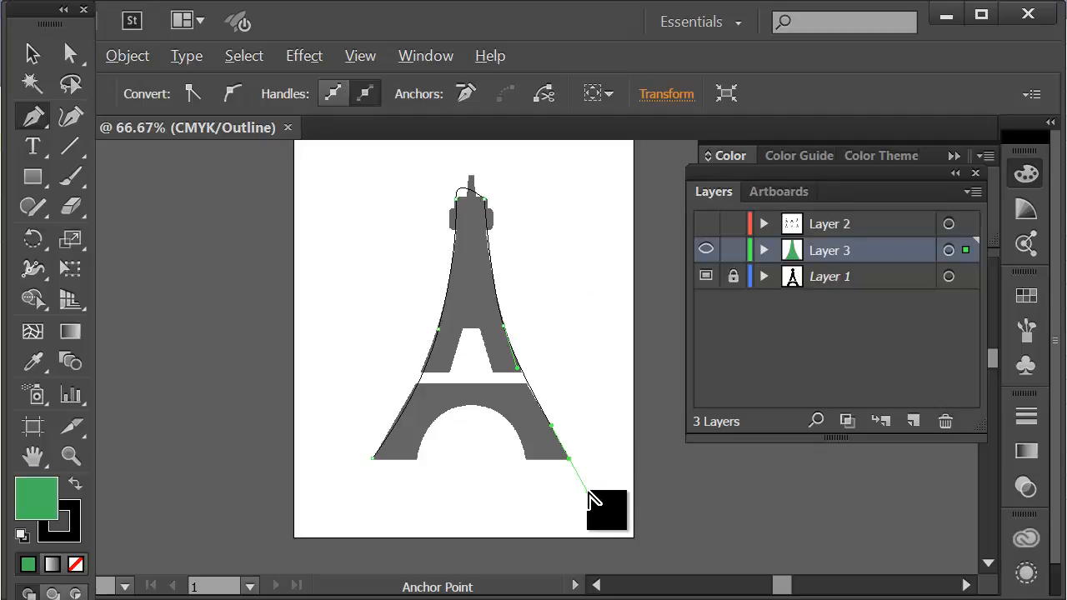
{"action": "left_click_drag", "start_coordinate": [588, 494], "coordinate": [442, 460]}
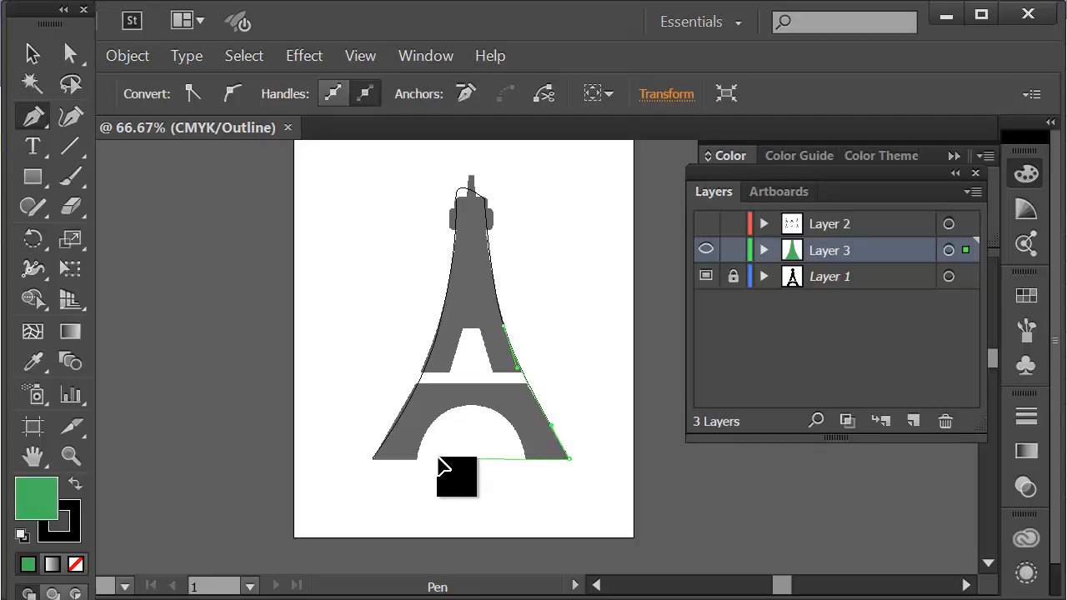
{"action": "left_click_drag", "start_coordinate": [442, 460], "coordinate": [441, 460]}
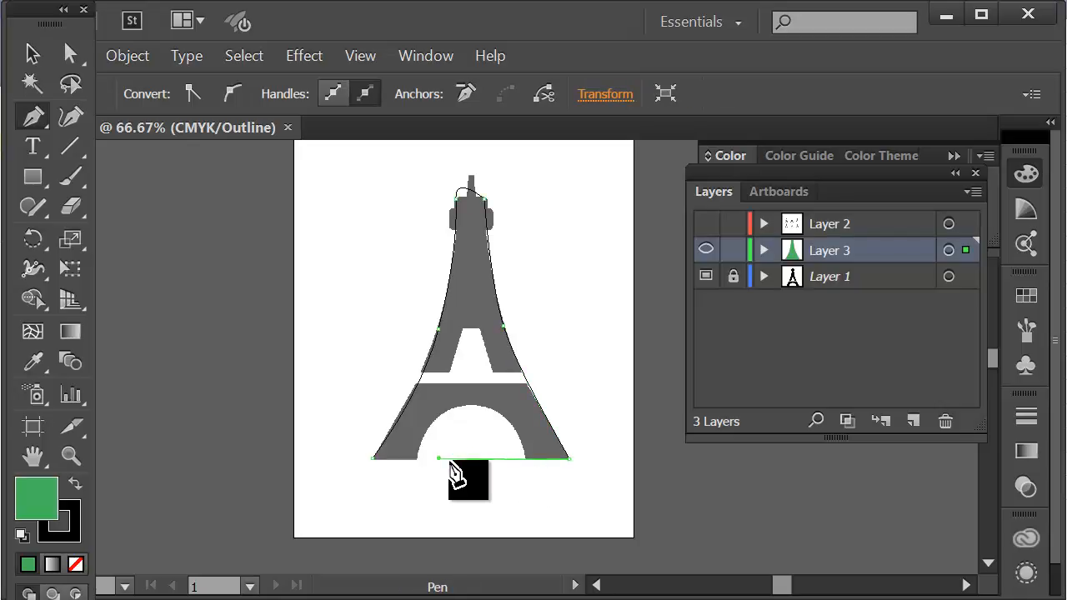
{"action": "left_click", "coordinate": [372, 459]}
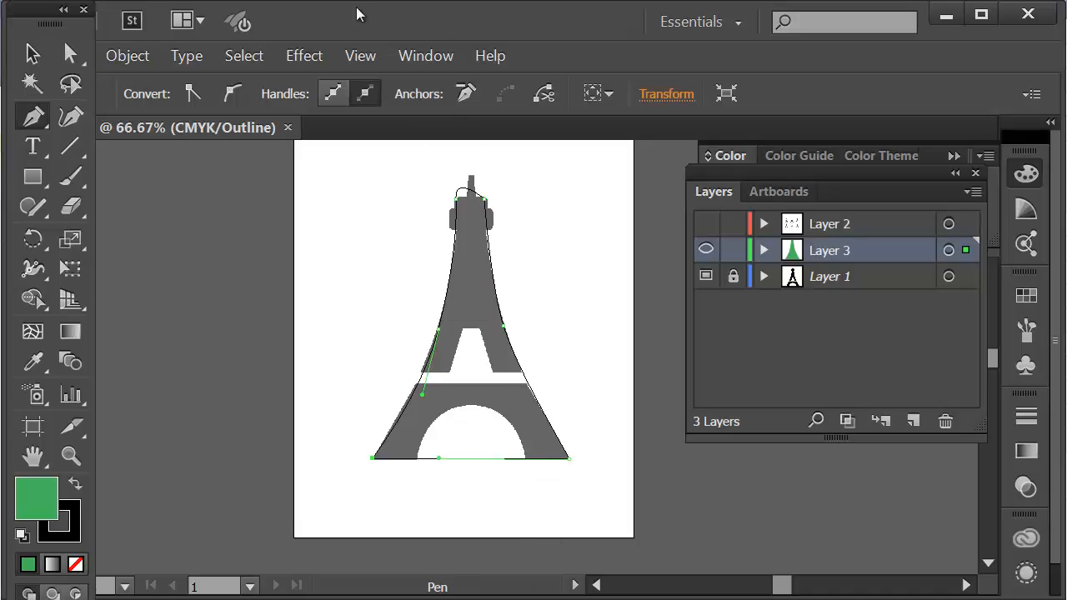
Examine the traced tower shape's fill in Preview and return to Outline view.
{"action": "left_click", "coordinate": [370, 60]}
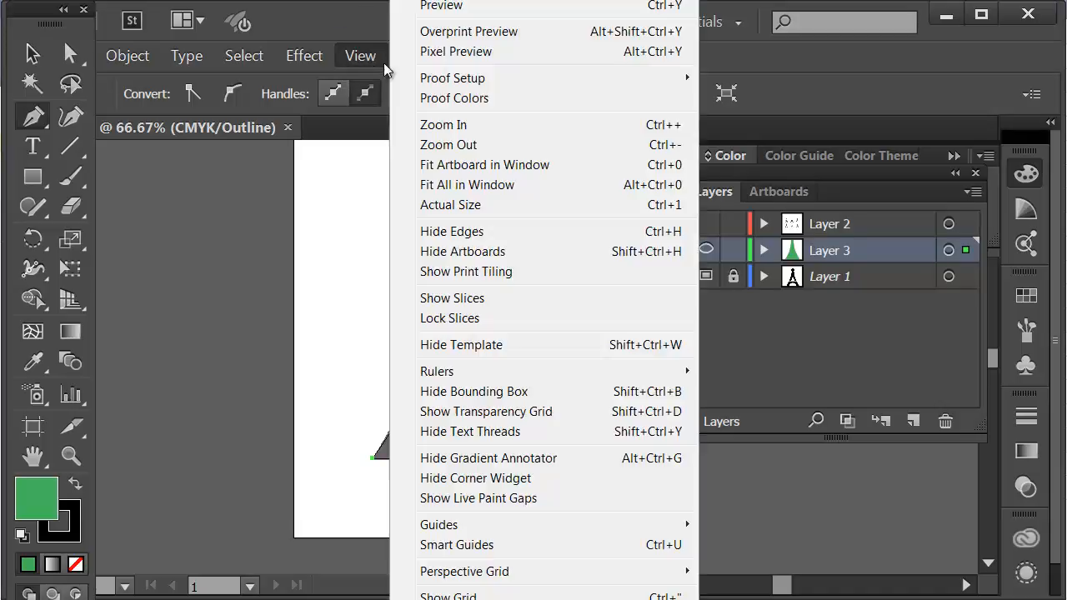
{"action": "left_click", "coordinate": [452, 13]}
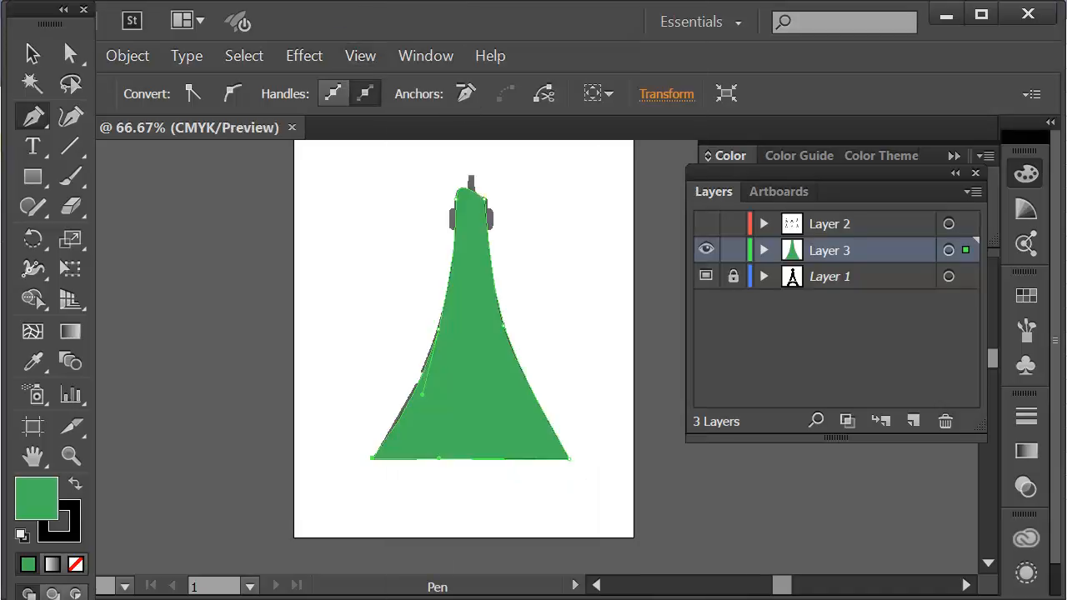
{"action": "left_click", "coordinate": [359, 56]}
{"action": "left_click", "coordinate": [439, 10]}
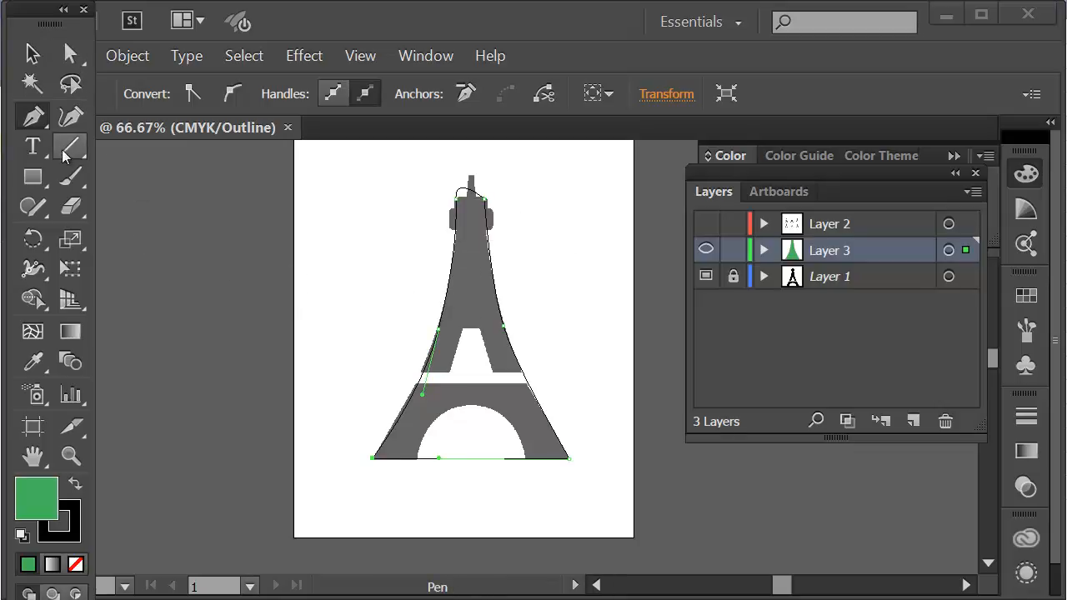
Inspect the anchors at the left foot and upper left corner with Direct Selection, leaving the upper left one selected.
{"action": "left_click", "coordinate": [70, 55]}
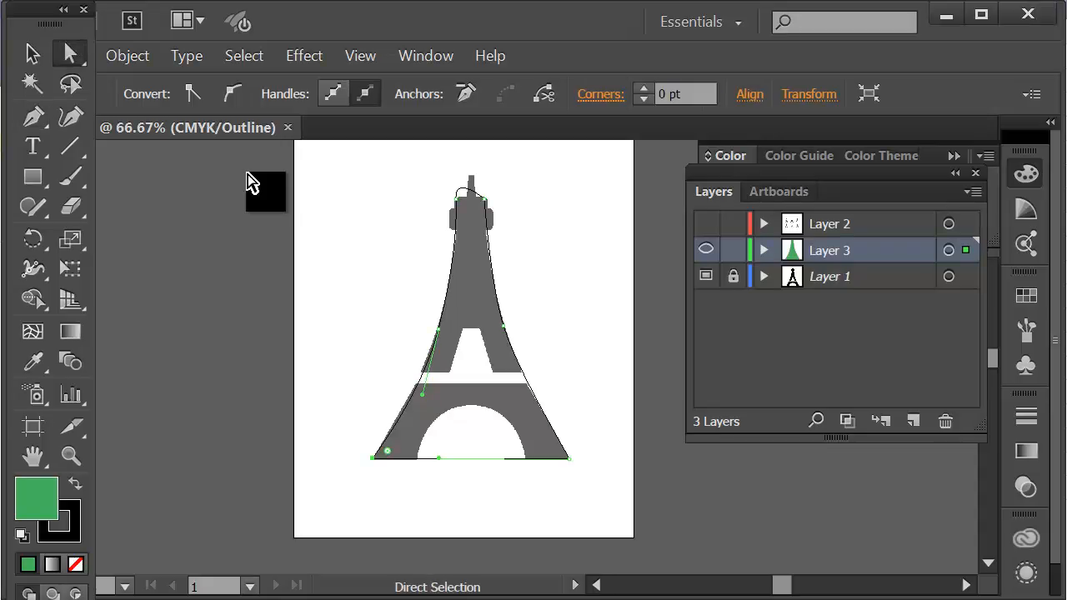
{"action": "left_click", "coordinate": [456, 198]}
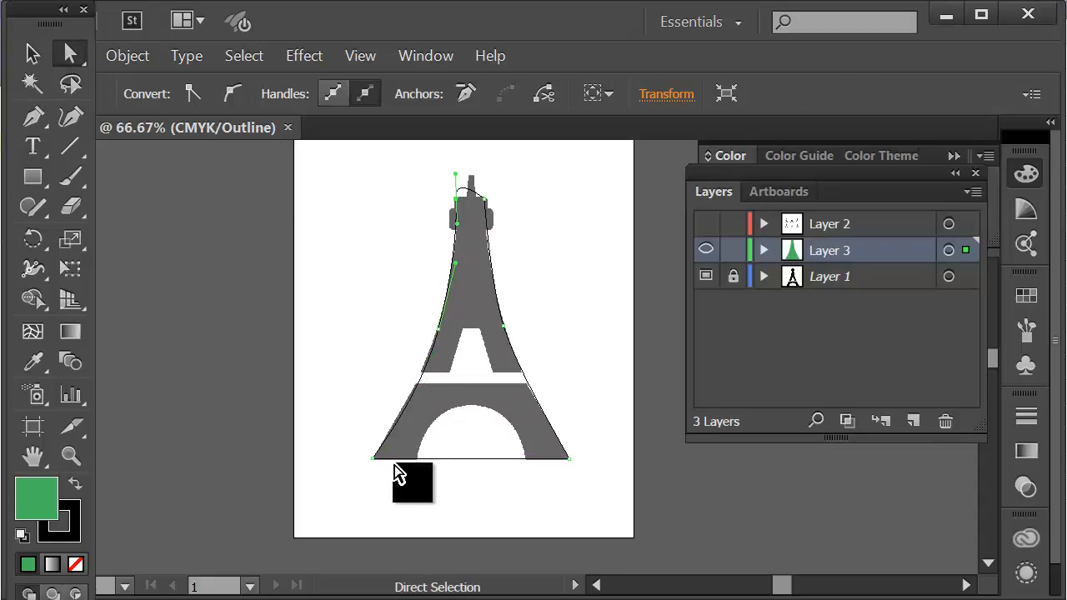
{"action": "left_click", "coordinate": [374, 458]}
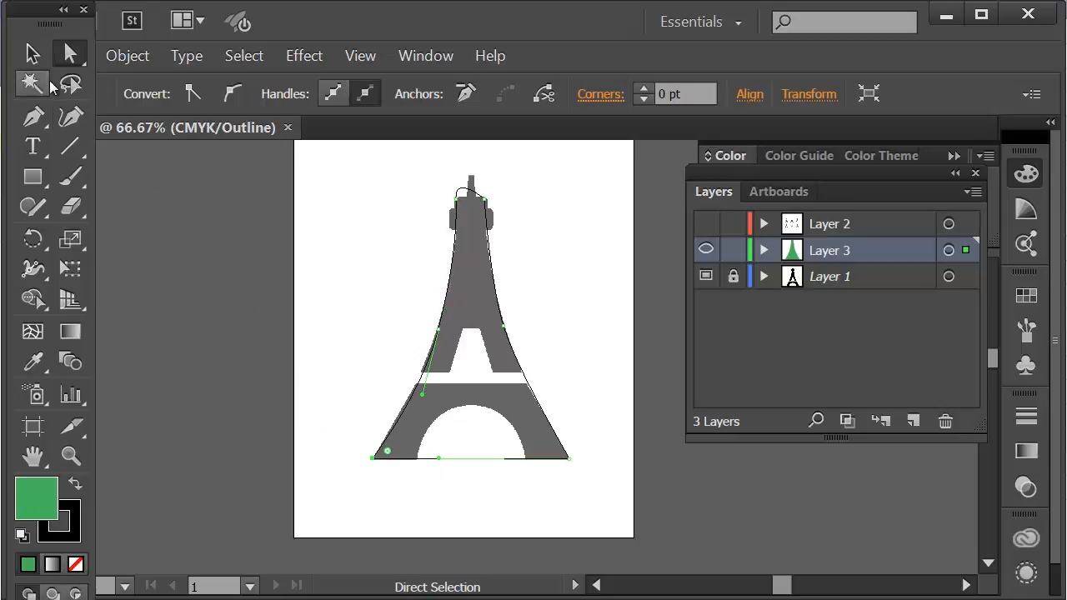
{"action": "left_click", "coordinate": [458, 206]}
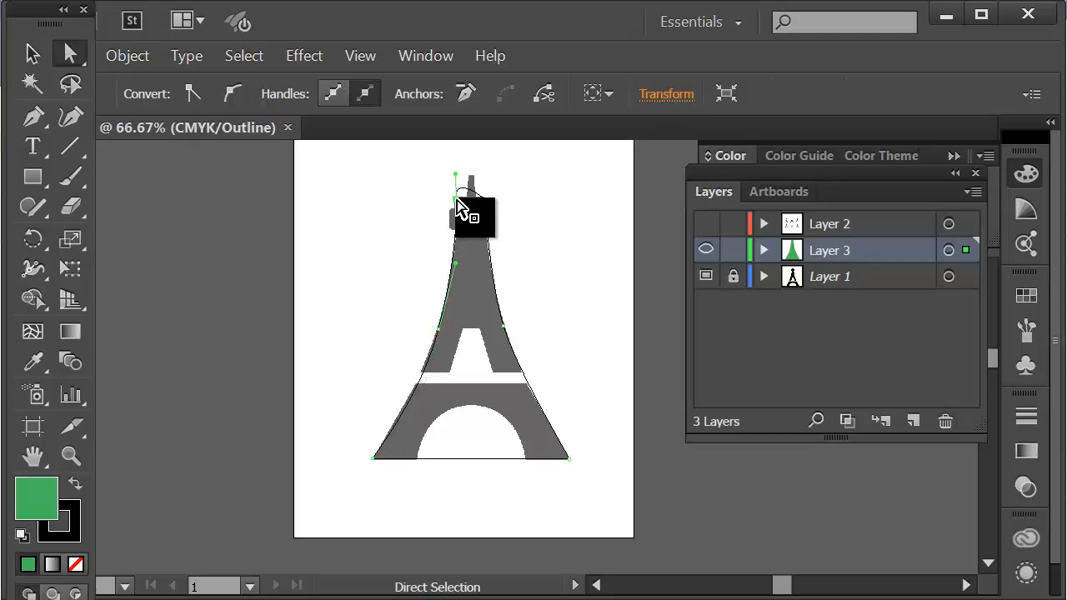
Redirect the upper left corner's outgoing handle toward the upper right corner to flatten the tower's top edge.
{"action": "key", "text": "ctrl+space"}
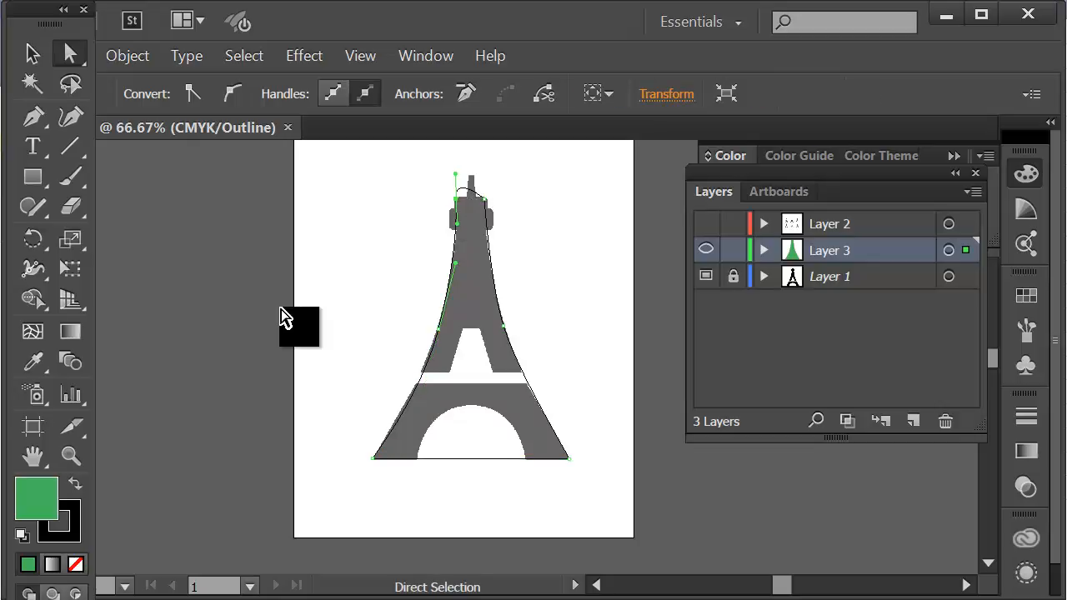
{"action": "left_click", "coordinate": [71, 456]}
{"action": "left_click", "coordinate": [442, 259]}
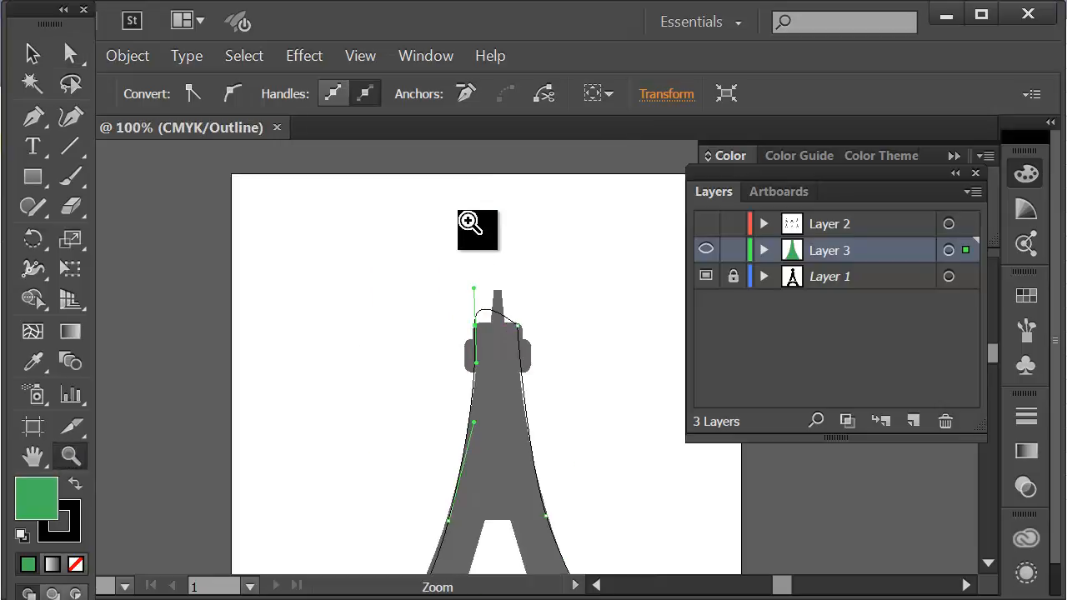
{"action": "left_click", "coordinate": [533, 386]}
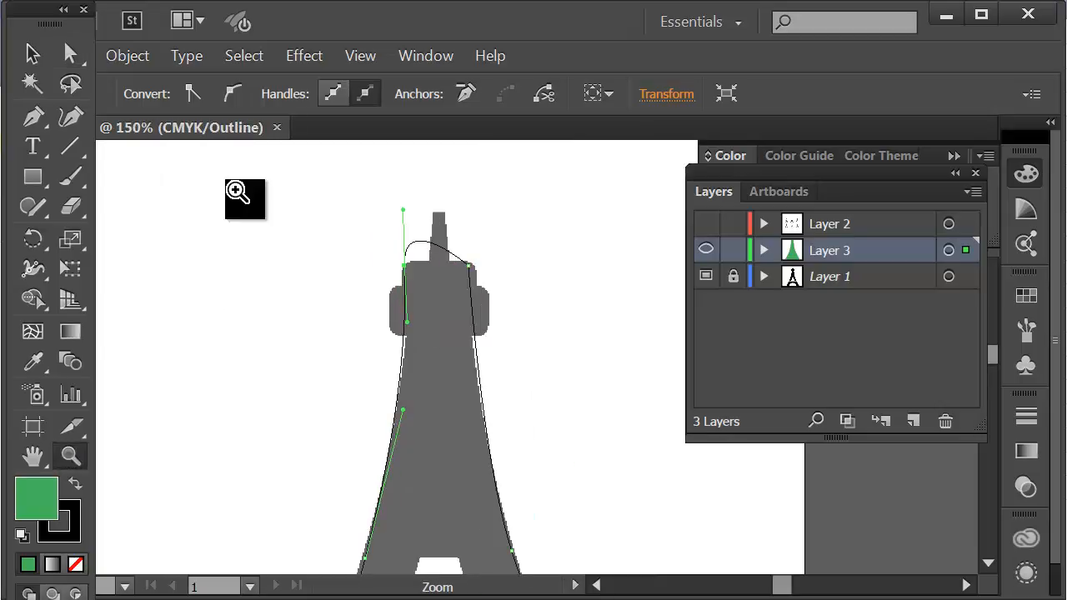
{"action": "left_click", "coordinate": [70, 53]}
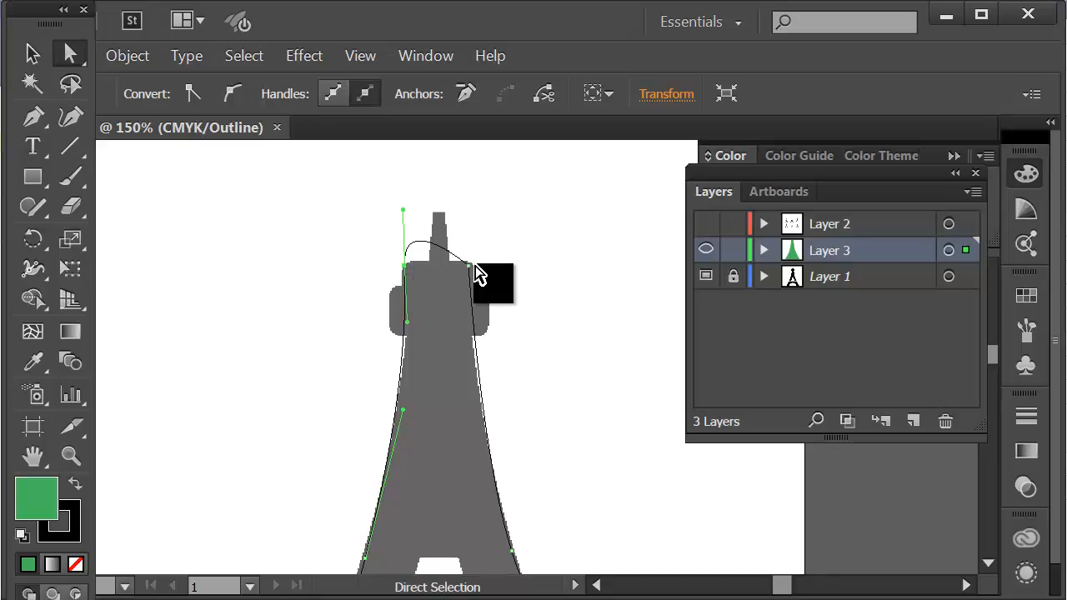
{"action": "left_click", "coordinate": [38, 121]}
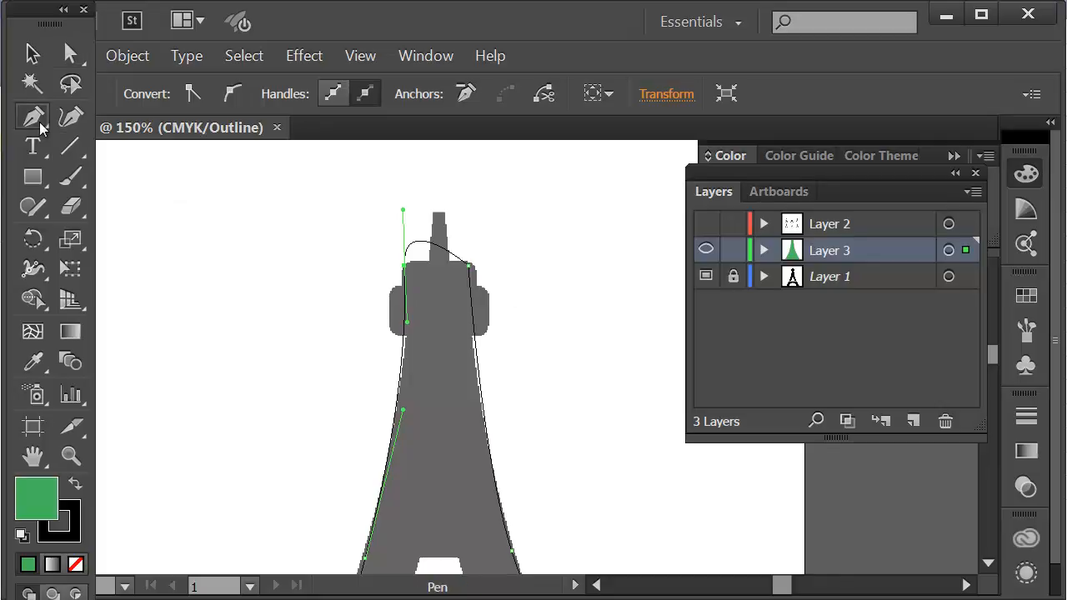
{"action": "left_click", "coordinate": [39, 122]}
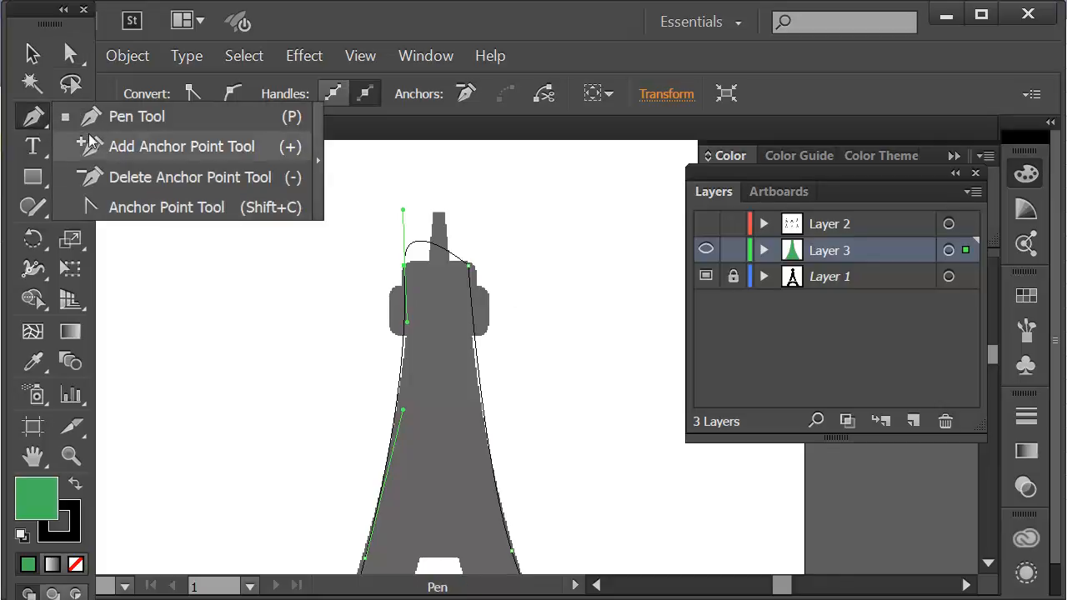
{"action": "left_click", "coordinate": [34, 116]}
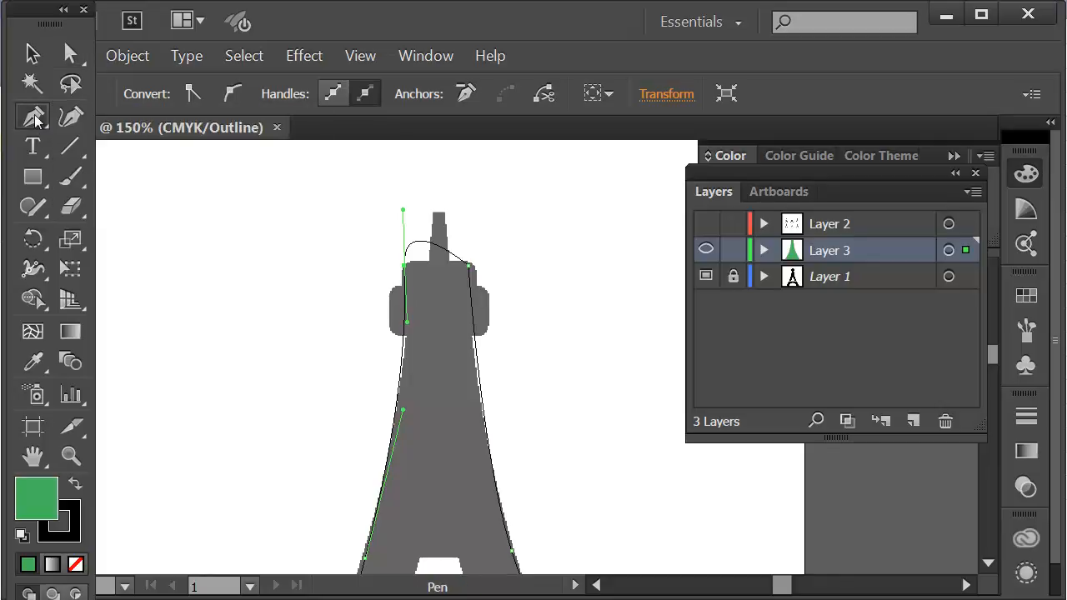
{"action": "key", "text": "alt"}
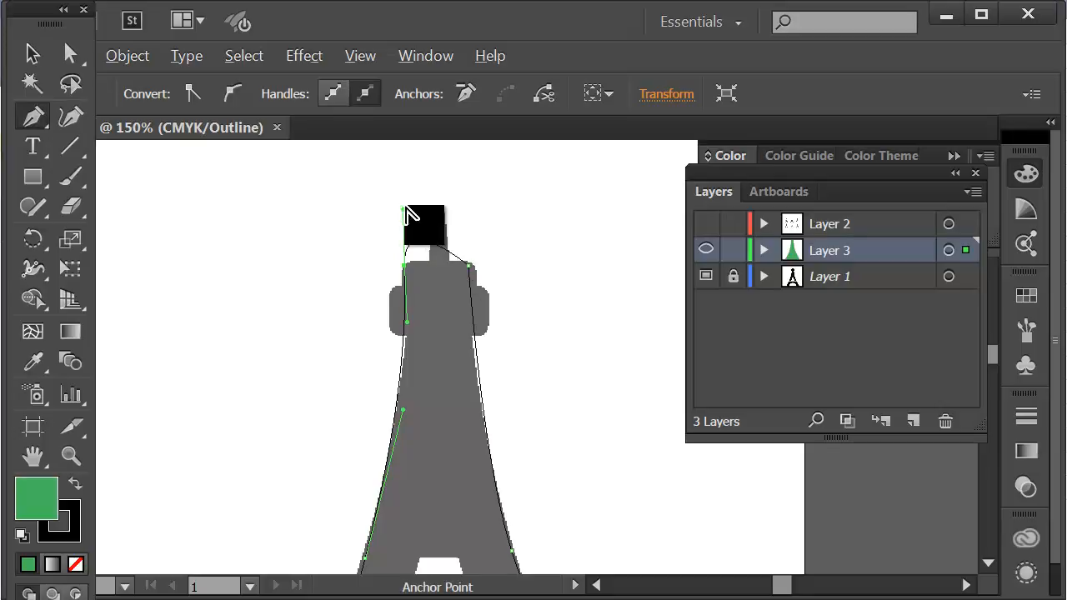
{"action": "left_click_drag", "start_coordinate": [405, 212], "coordinate": [461, 266]}
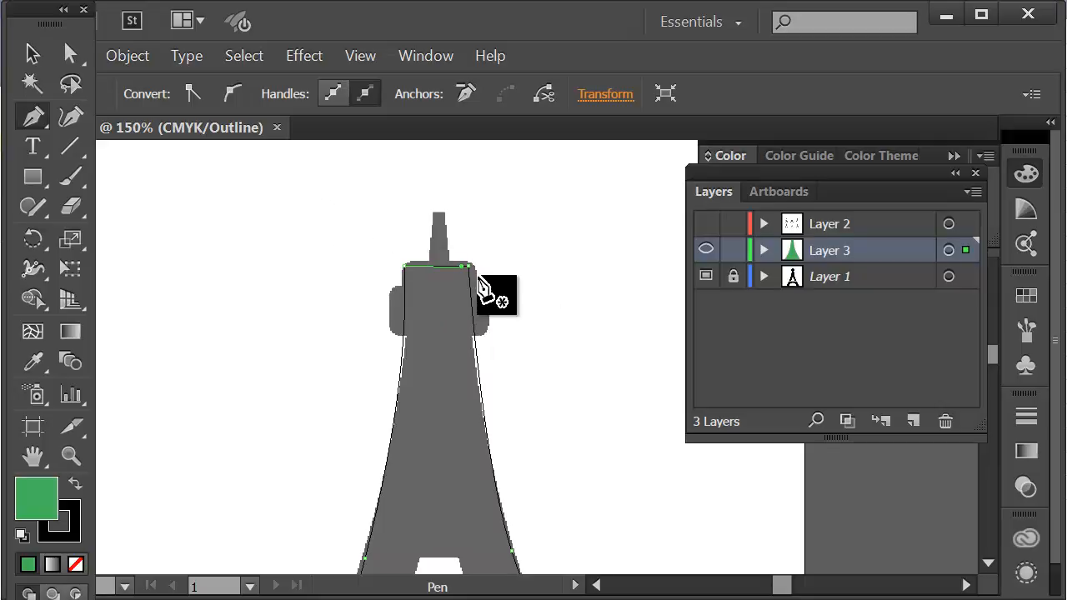
Select both upper corner anchors of the tower path and align them with the template's top edge.
{"action": "left_click", "coordinate": [74, 57]}
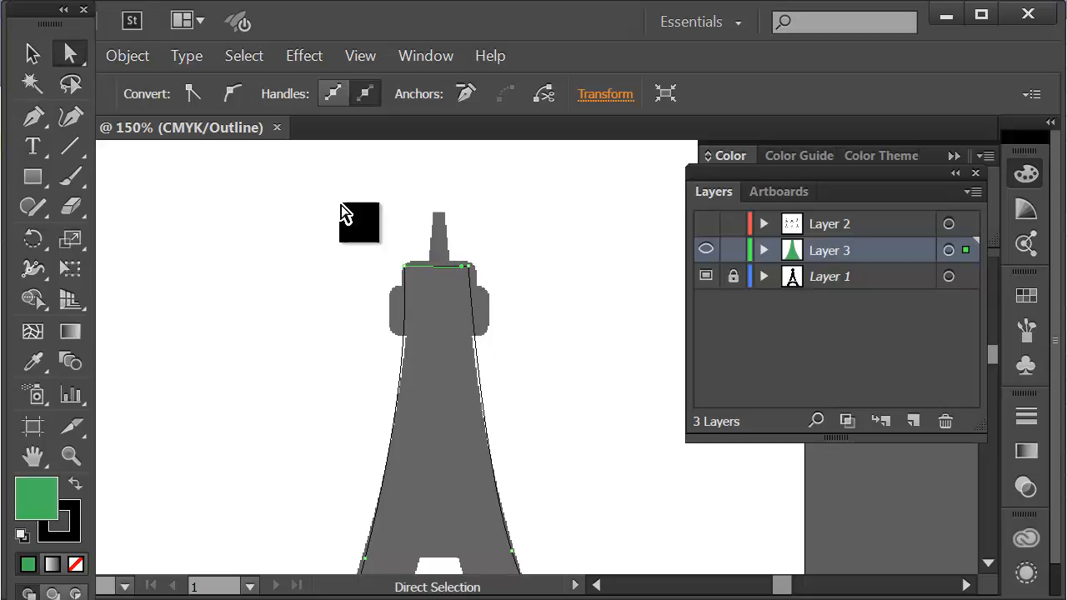
{"action": "scroll", "coordinate": [437, 347], "scroll_direction": "down", "scroll_amount": 3}
{"action": "scroll", "coordinate": [439, 350], "scroll_direction": "up", "scroll_amount": 3}
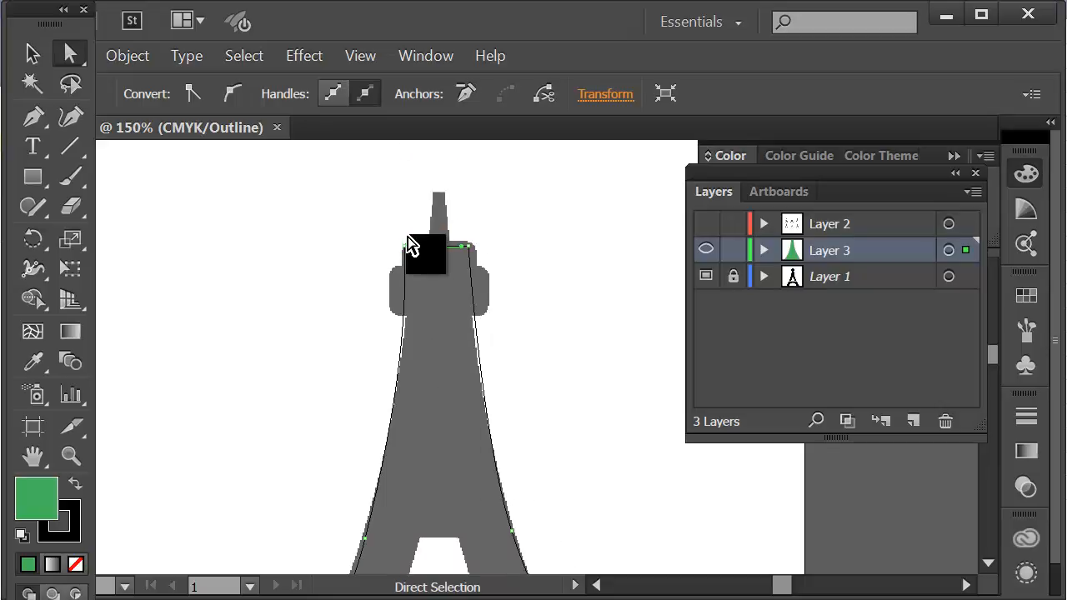
{"action": "left_click_drag", "start_coordinate": [320, 206], "coordinate": [492, 259]}
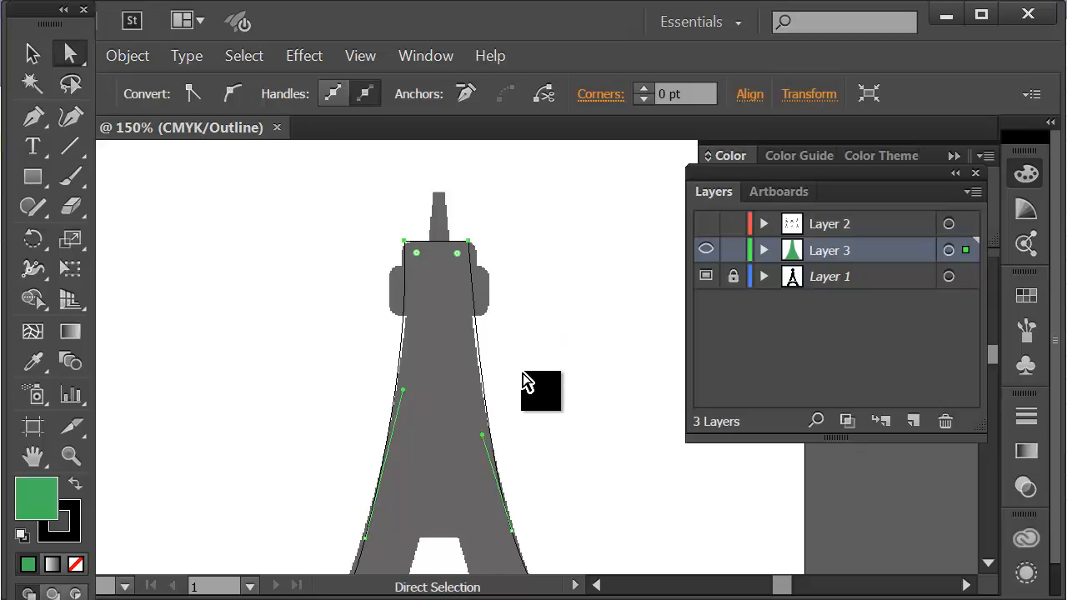
{"action": "scroll", "coordinate": [523, 382], "scroll_direction": "down", "scroll_amount": 3}
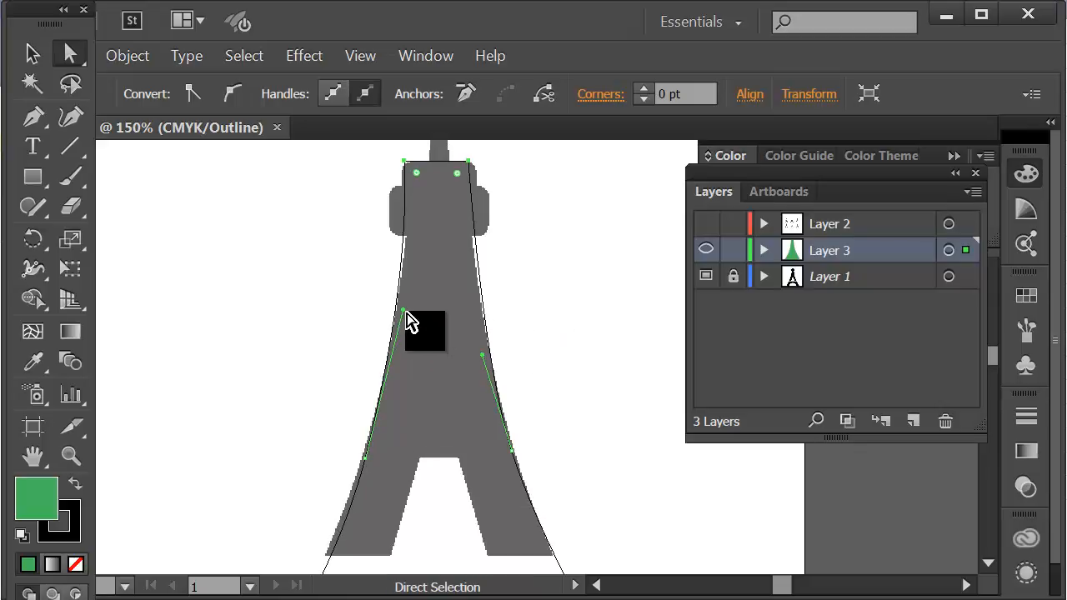
{"action": "left_click_drag", "start_coordinate": [369, 469], "coordinate": [368, 452]}
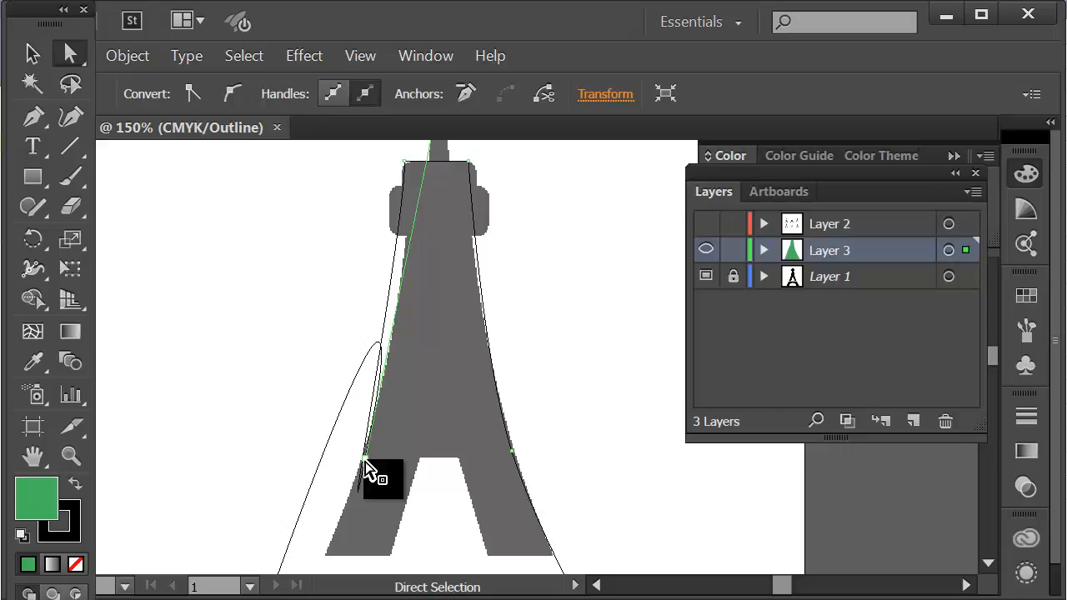
{"action": "key", "text": "ctrl"}
{"action": "key", "text": "ctrl+z"}
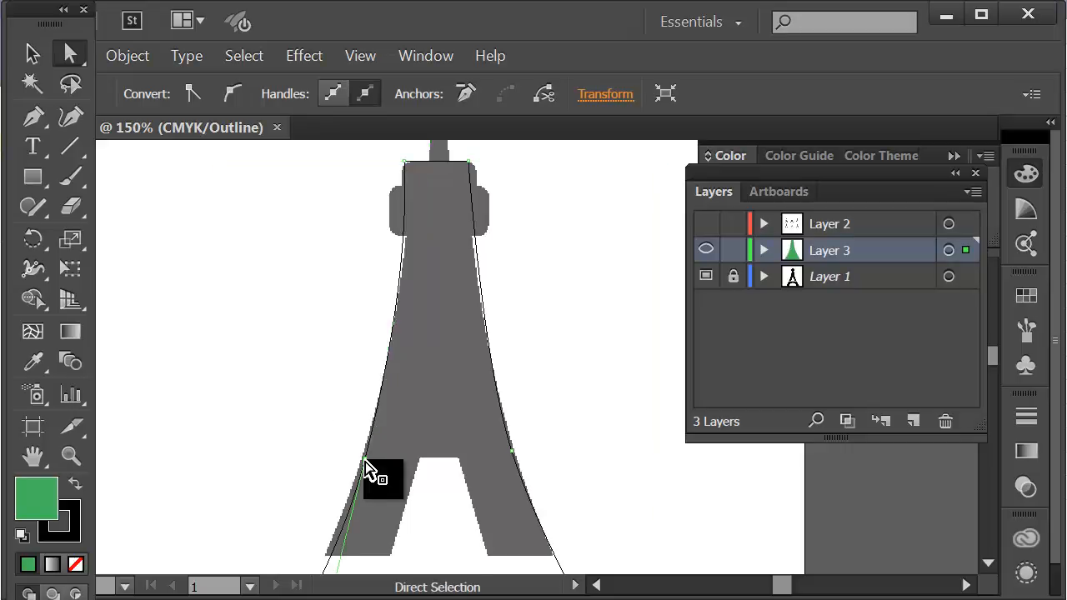
Raise the left side's middle anchor, lengthen the upper left corner handle and extend the right middle anchor's upper handle to fit the template.
{"action": "left_click_drag", "start_coordinate": [367, 459], "coordinate": [368, 436]}
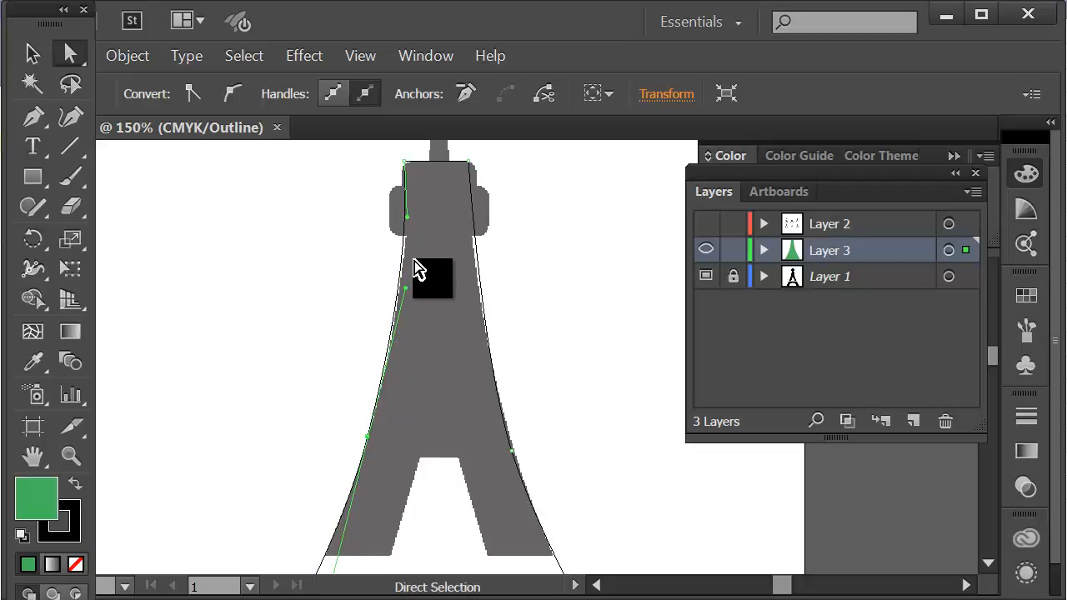
{"action": "left_click_drag", "start_coordinate": [406, 225], "coordinate": [410, 247]}
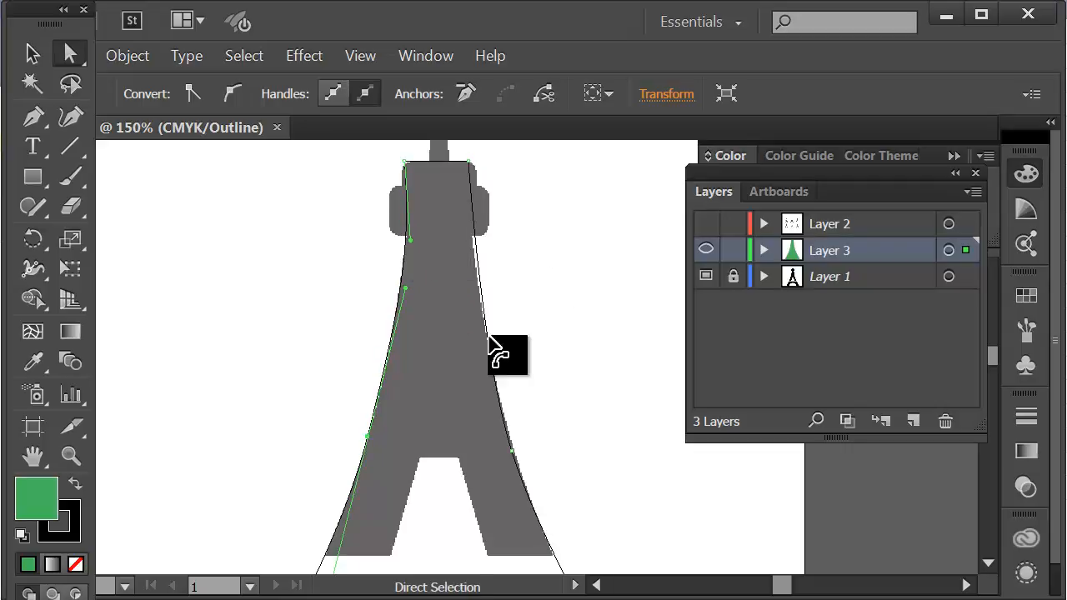
{"action": "left_click", "coordinate": [514, 442]}
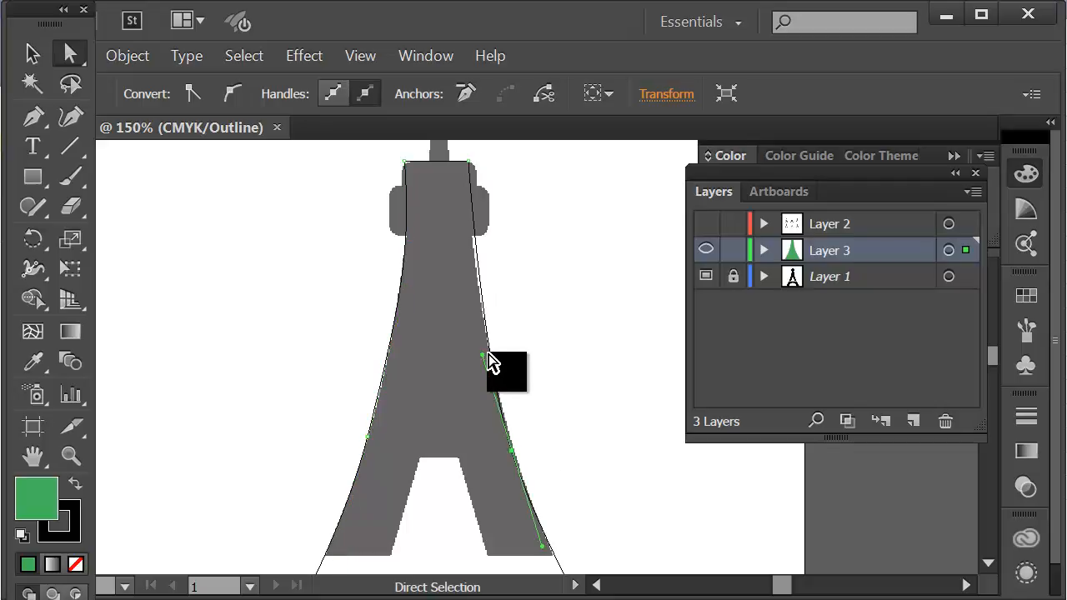
{"action": "left_click_drag", "start_coordinate": [482, 354], "coordinate": [475, 310]}
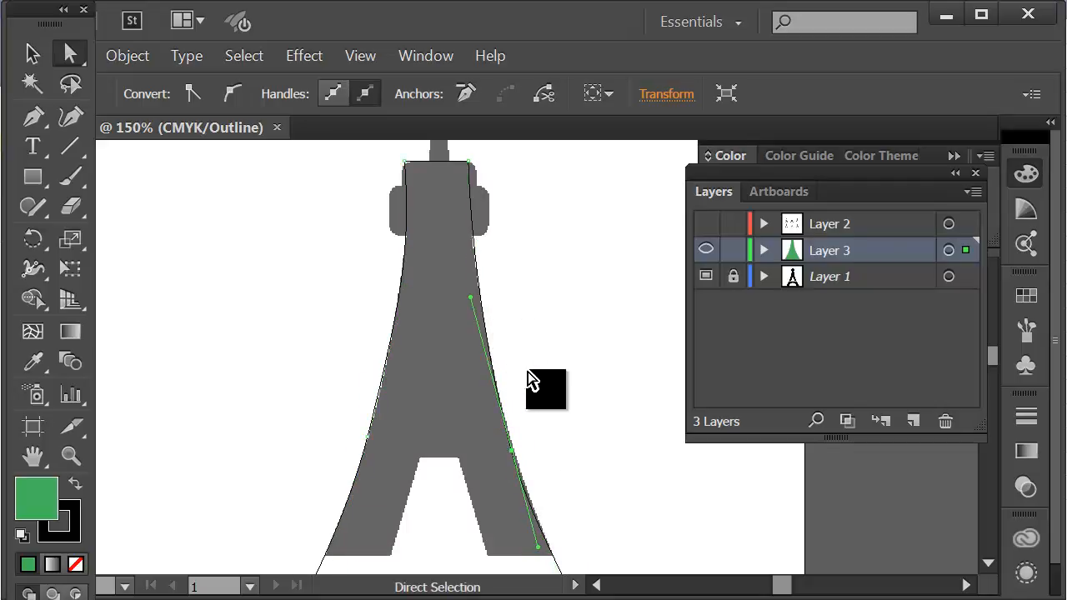
Examine how the traced outline follows the template from the tower's feet up to the spire.
{"action": "scroll", "coordinate": [531, 380], "scroll_direction": "down", "scroll_amount": 5}
{"action": "scroll", "coordinate": [531, 388], "scroll_direction": "down", "scroll_amount": 2}
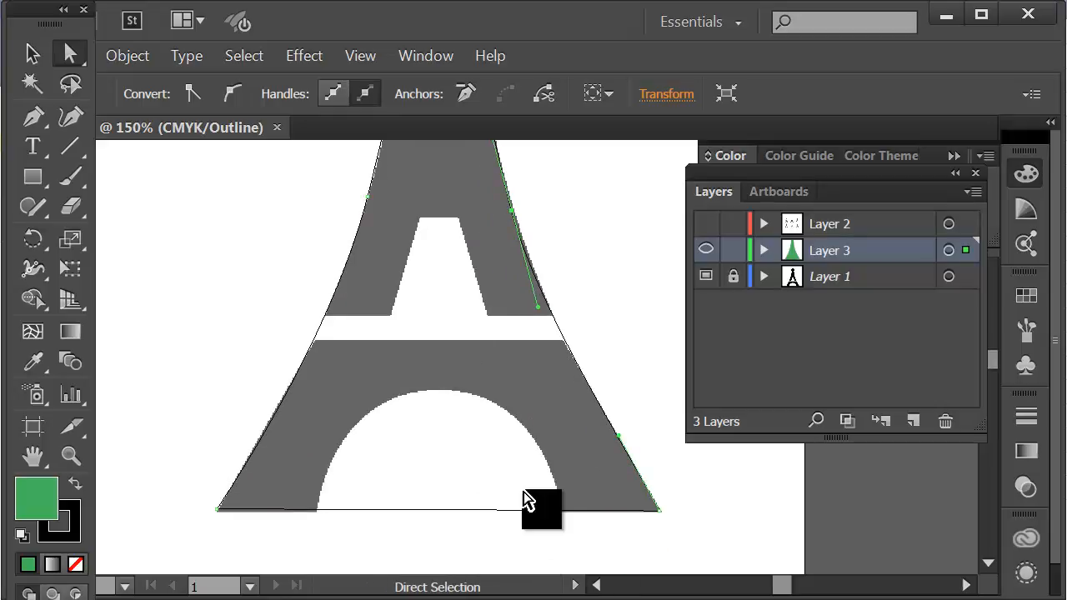
{"action": "scroll", "coordinate": [514, 441], "scroll_direction": "up", "scroll_amount": 7}
{"action": "scroll", "coordinate": [511, 440], "scroll_direction": "down", "scroll_amount": 5}
{"action": "scroll", "coordinate": [510, 440], "scroll_direction": "down", "scroll_amount": 5}
{"action": "scroll", "coordinate": [509, 469], "scroll_direction": "up", "scroll_amount": 10}
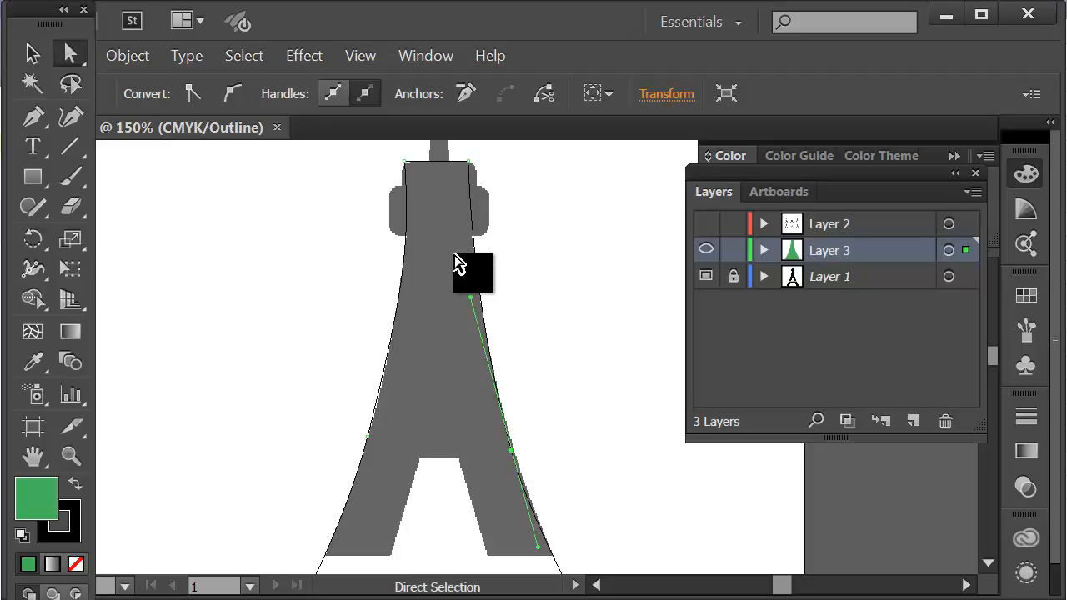
{"action": "scroll", "coordinate": [540, 260], "scroll_direction": "up", "scroll_amount": 3}
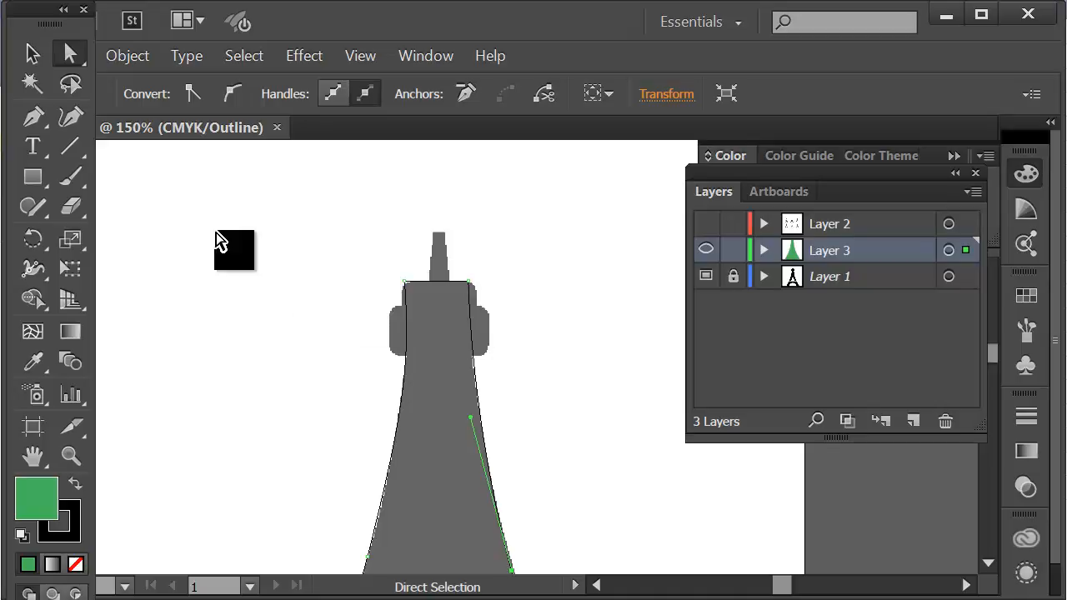
Draw a rounded rectangle matching the template's wide platform near the top of the tower.
{"action": "left_click", "coordinate": [30, 178]}
{"action": "left_click_drag", "start_coordinate": [30, 183], "coordinate": [128, 206]}
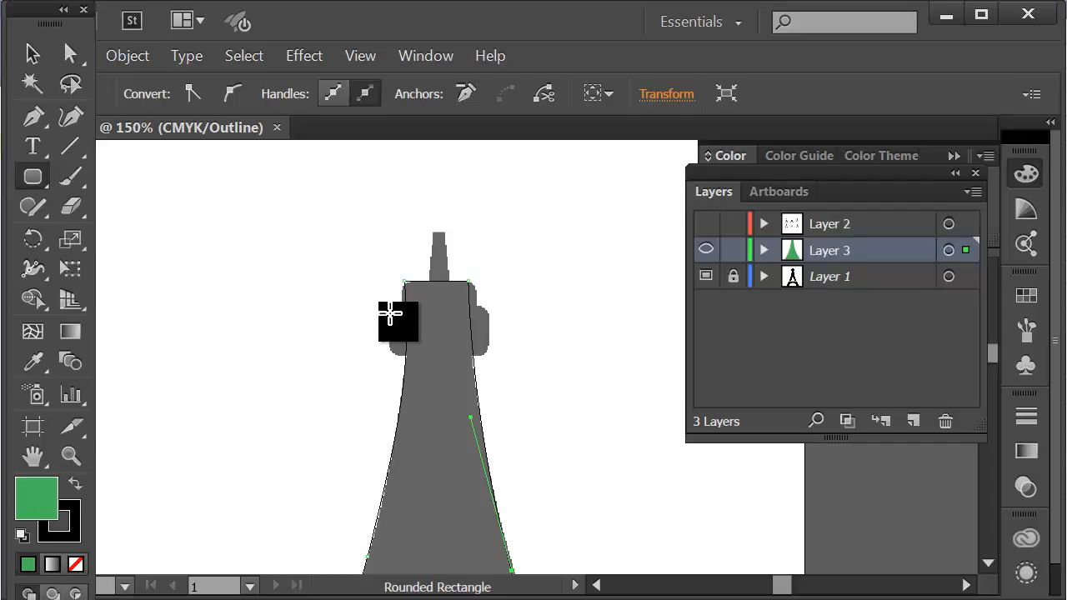
{"action": "left_click_drag", "start_coordinate": [385, 305], "coordinate": [491, 357]}
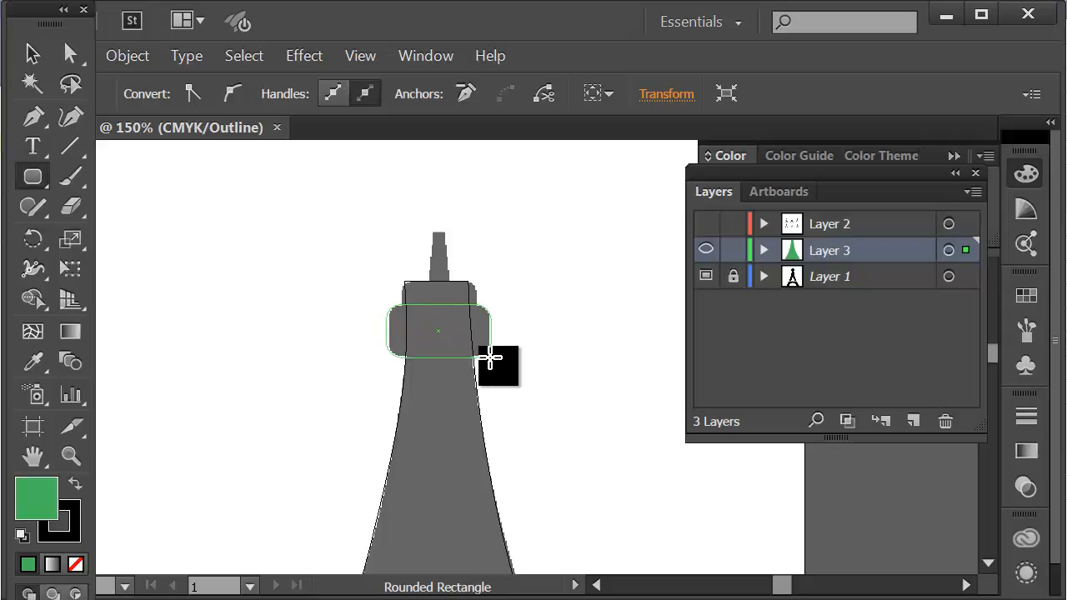
{"action": "left_click_drag", "start_coordinate": [488, 359], "coordinate": [478, 361]}
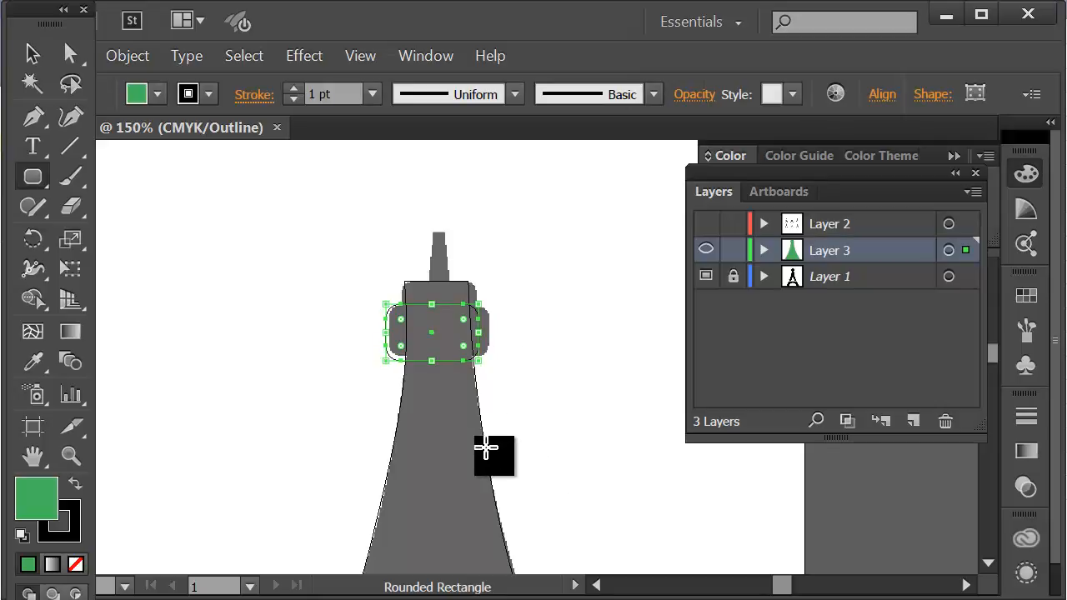
{"action": "key", "text": "ctrl+shift+a"}
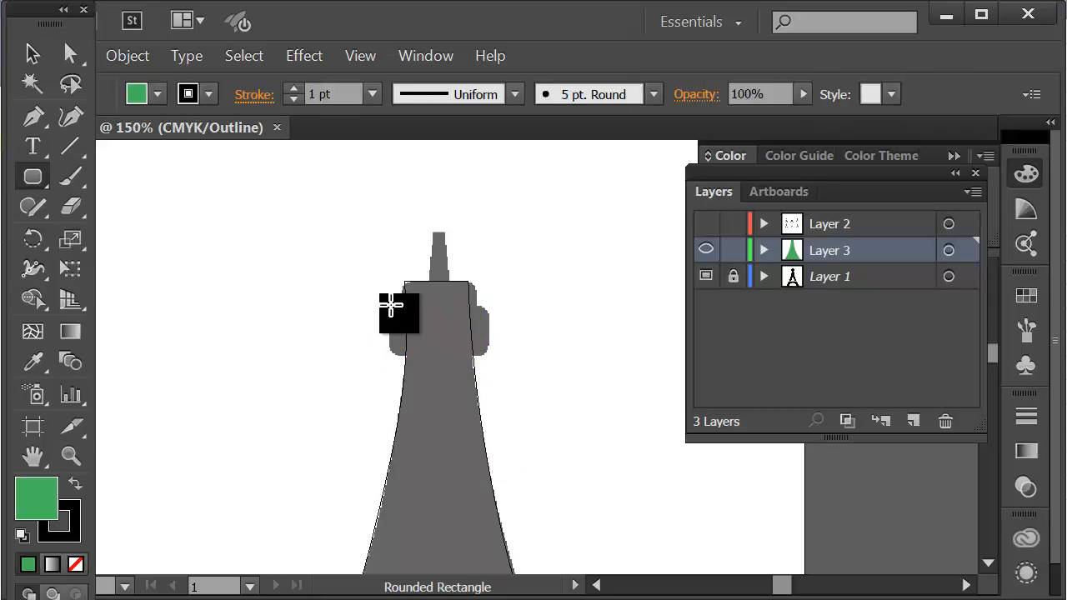
{"action": "left_click_drag", "start_coordinate": [388, 307], "coordinate": [490, 355]}
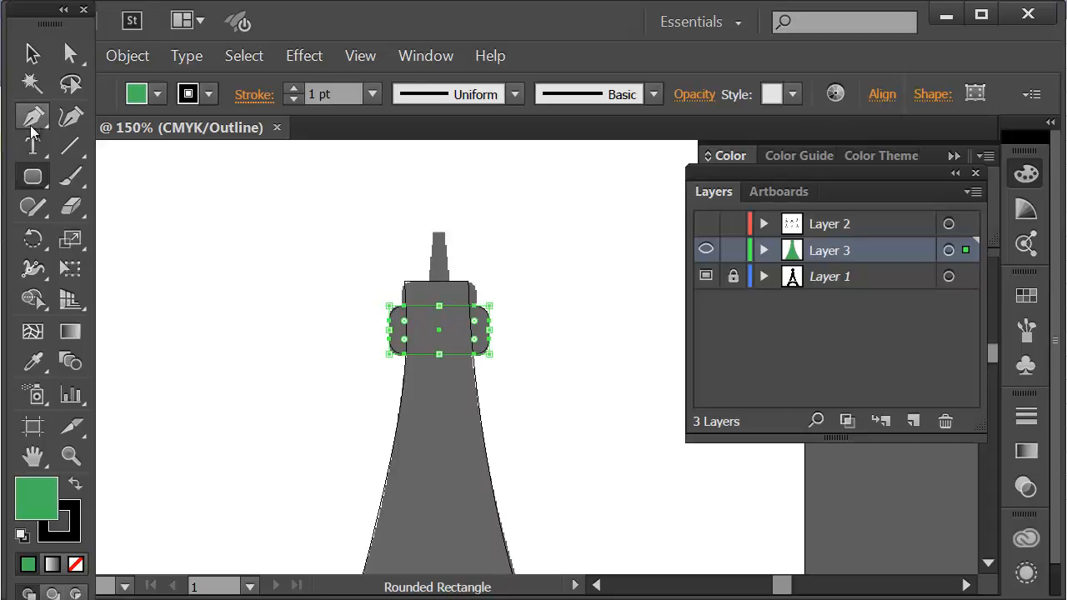
Trace the spire with the Pen tool as a closed four-point shape whose base overlaps the top of the tower.
{"action": "left_click_drag", "start_coordinate": [32, 177], "coordinate": [107, 174]}
{"action": "left_click_drag", "start_coordinate": [424, 235], "coordinate": [431, 231]}
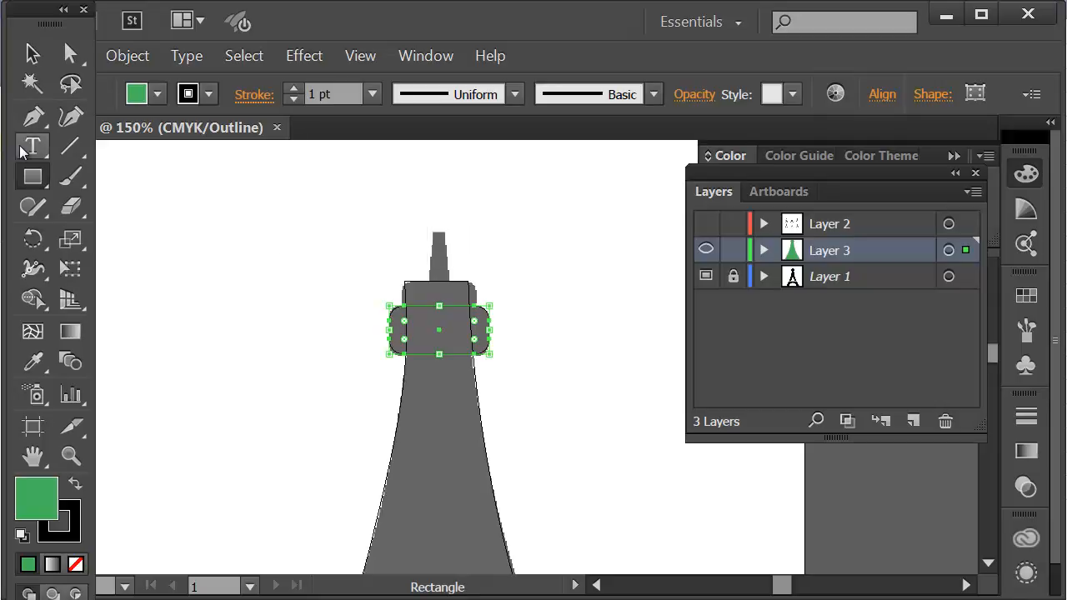
{"action": "left_click", "coordinate": [34, 124]}
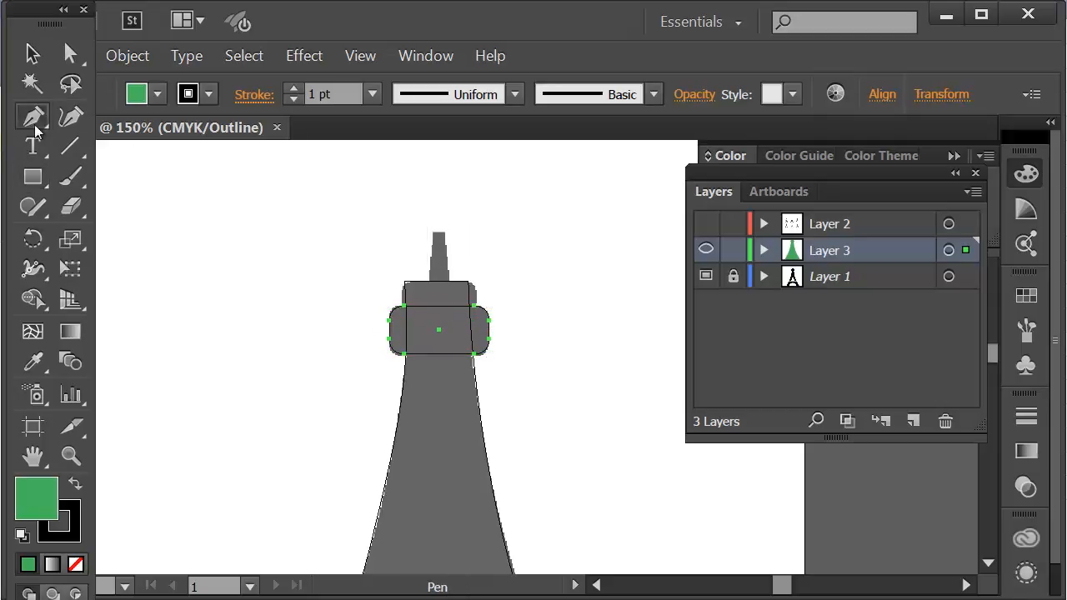
{"action": "left_click", "coordinate": [430, 233]}
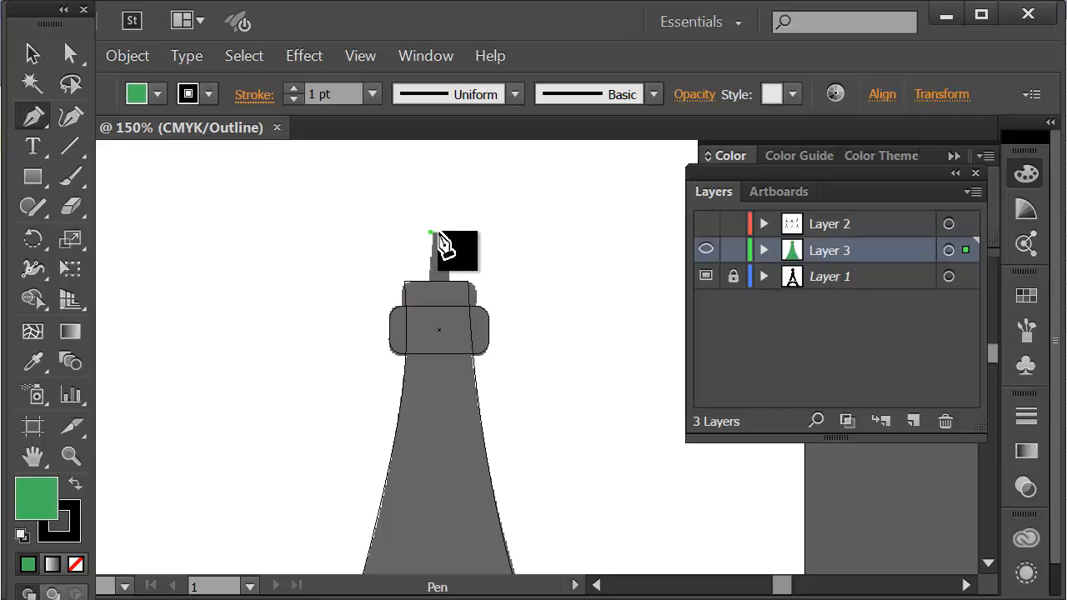
{"action": "left_click", "coordinate": [443, 234]}
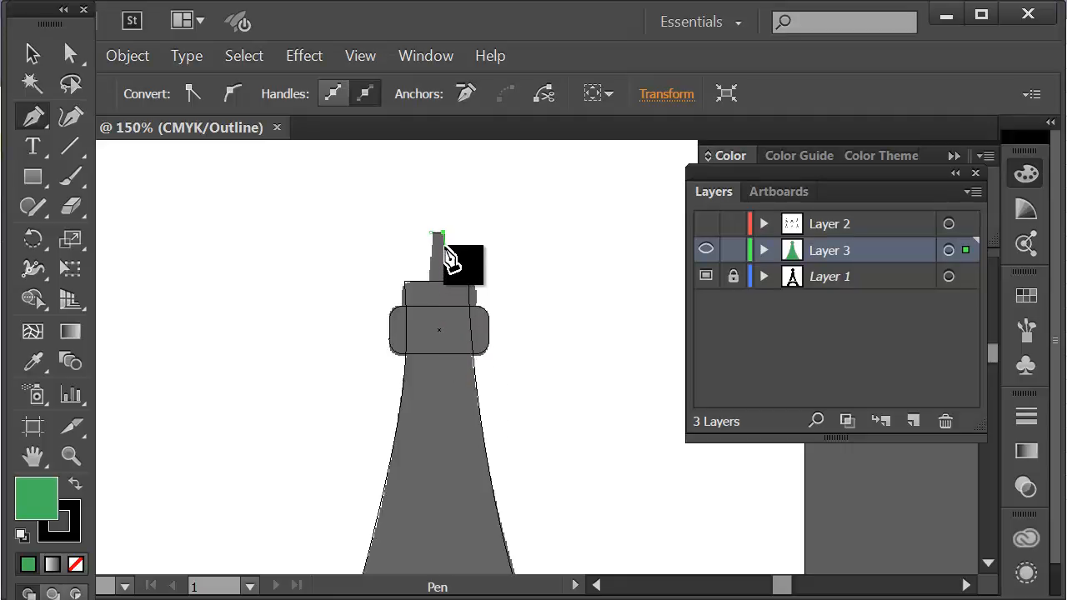
{"action": "left_click", "coordinate": [425, 295]}
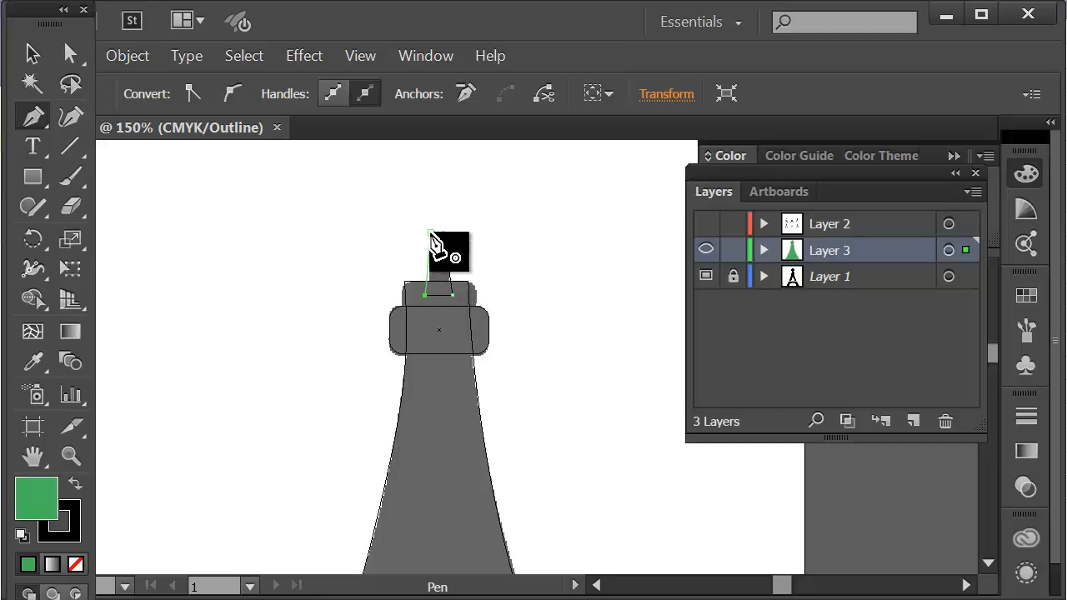
{"action": "left_click", "coordinate": [430, 233]}
{"action": "left_click", "coordinate": [443, 233]}
{"action": "left_click", "coordinate": [451, 295]}
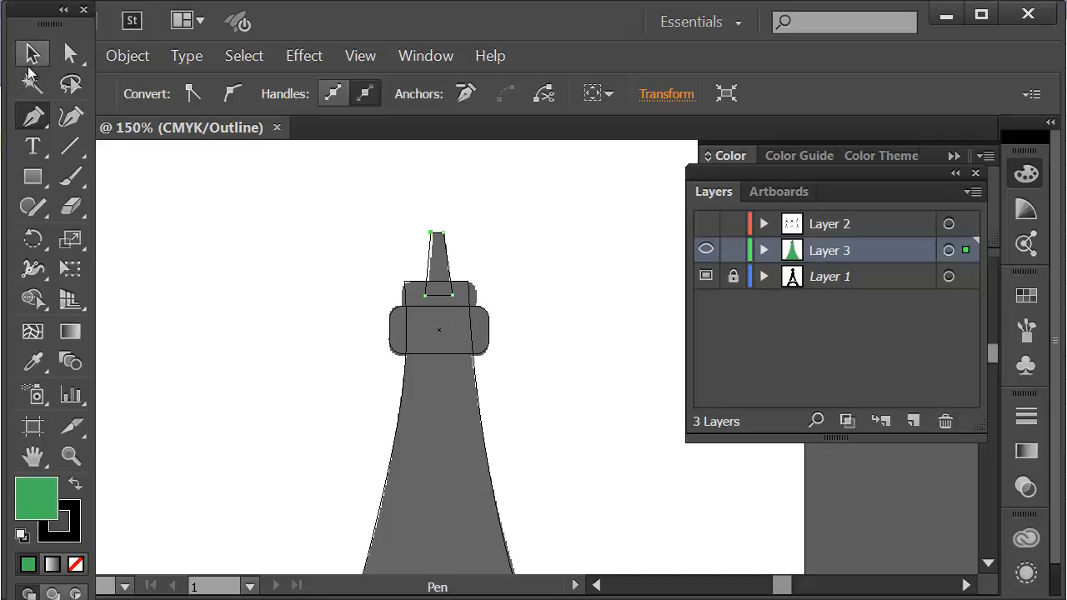
Display the Pathfinder options beside the tower so the traced shapes can be combined.
{"action": "left_click", "coordinate": [33, 53]}
{"action": "key", "text": "ctrl+space"}
{"action": "left_click", "coordinate": [458, 395]}
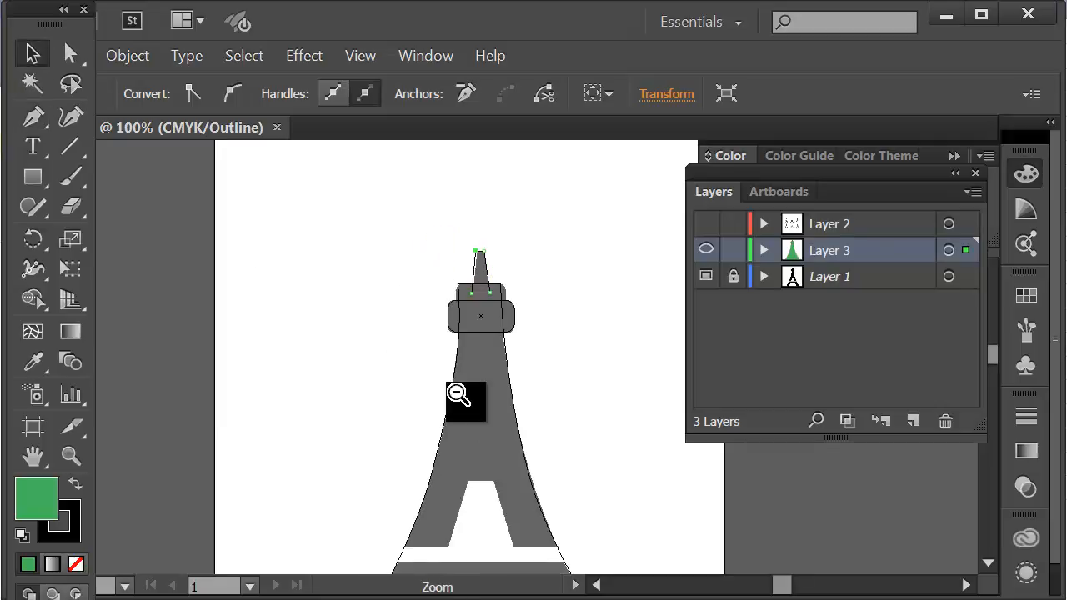
{"action": "left_click_drag", "start_coordinate": [524, 431], "coordinate": [437, 322]}
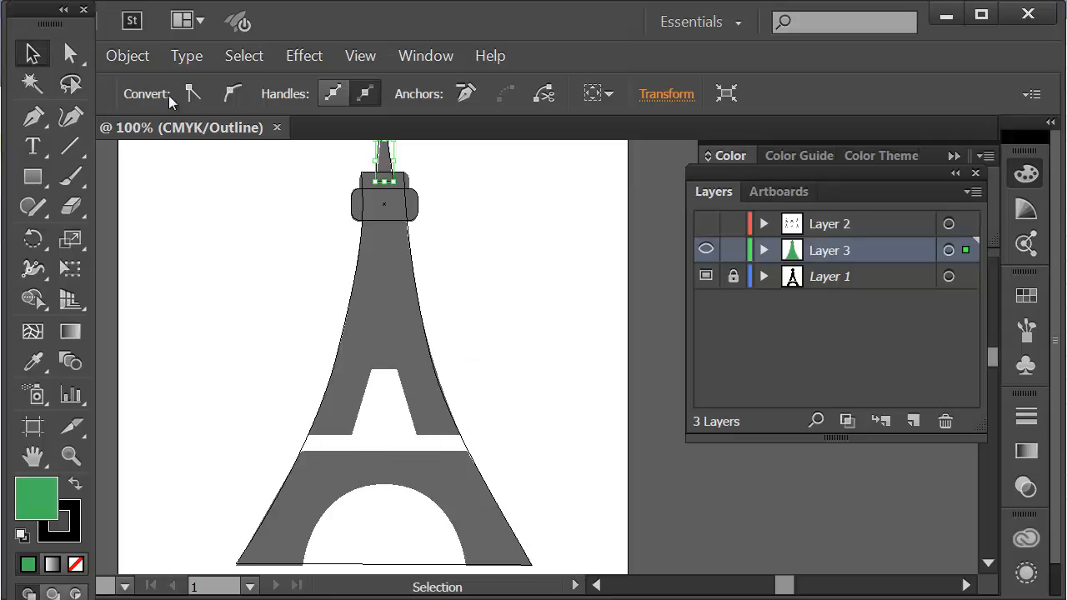
{"action": "scroll", "coordinate": [588, 339], "scroll_direction": "up", "scroll_amount": 2}
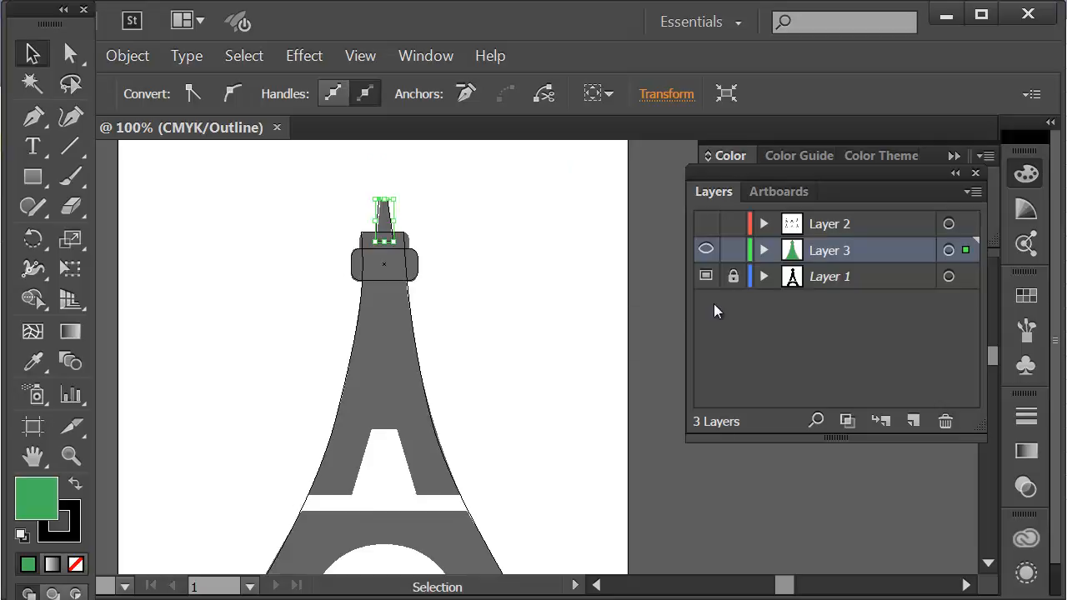
{"action": "left_click", "coordinate": [413, 56]}
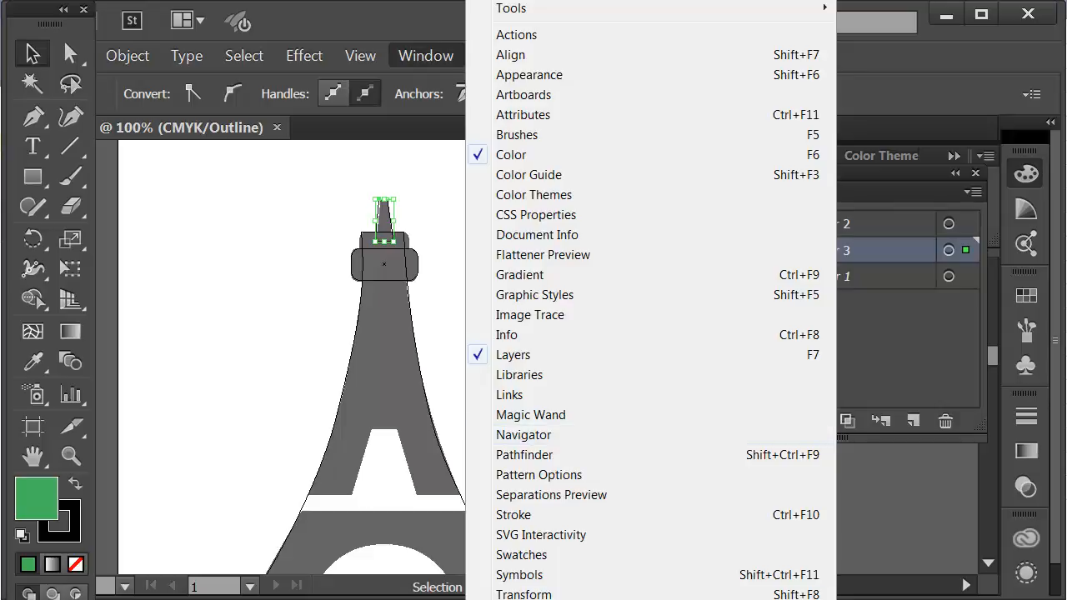
{"action": "left_click", "coordinate": [529, 455]}
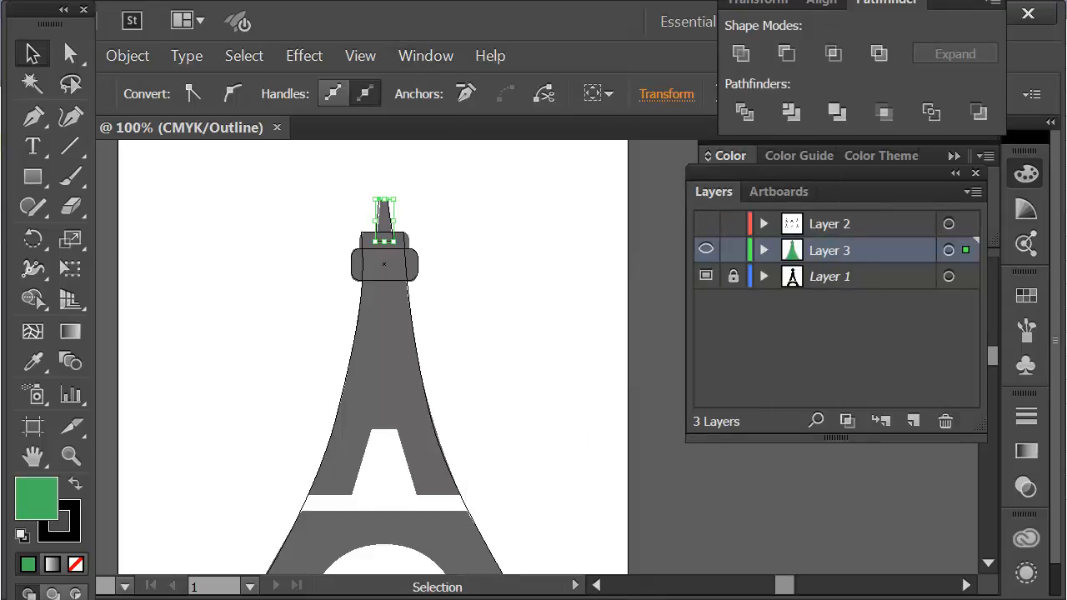
{"action": "left_click_drag", "start_coordinate": [612, 230], "coordinate": [611, 225]}
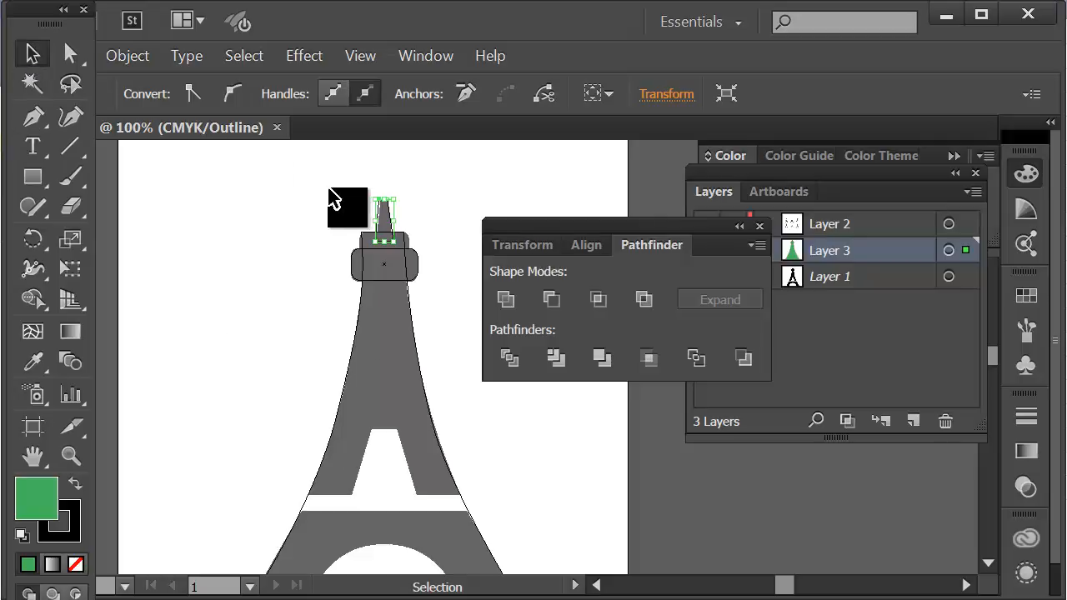
Select the tower body, platform and spire together and combine them with the Pathfinder Merge operation.
{"action": "mouse_move", "coordinate": [324, 179]}
{"action": "left_mouse_down"}
{"action": "mouse_move", "coordinate": [357, 305]}
{"action": "mouse_move", "coordinate": [454, 383]}
{"action": "left_mouse_up"}
{"action": "left_click_drag", "start_coordinate": [308, 173], "coordinate": [439, 332]}
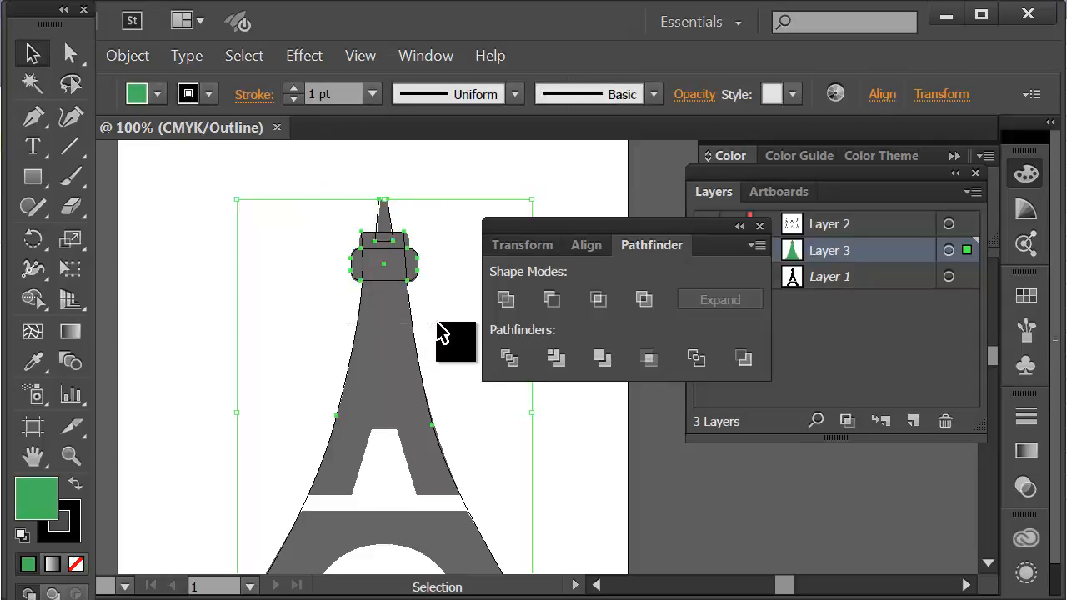
{"action": "left_click", "coordinate": [602, 358]}
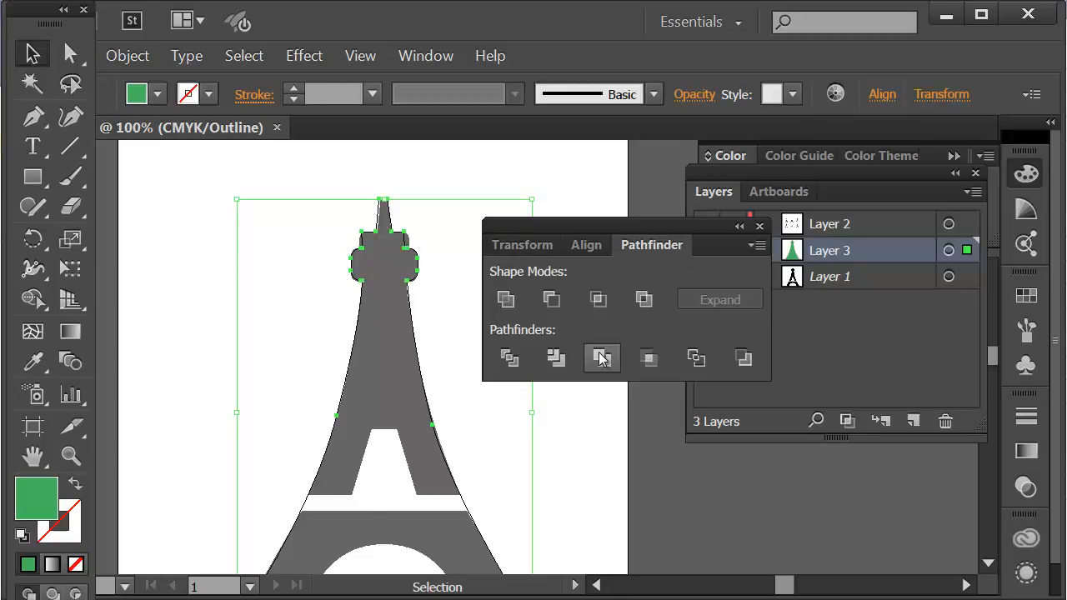
{"action": "left_click", "coordinate": [401, 192]}
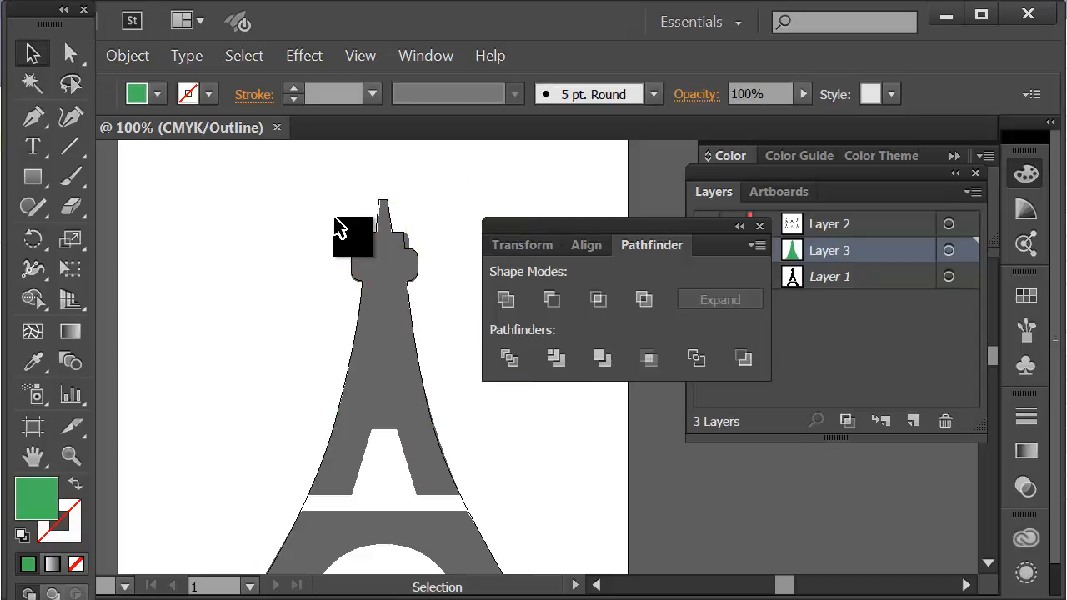
Draw an ellipse over the template's arch, reaching from the arch's crown to well below the tower's base.
{"action": "scroll", "coordinate": [425, 319], "scroll_direction": "down", "scroll_amount": 3}
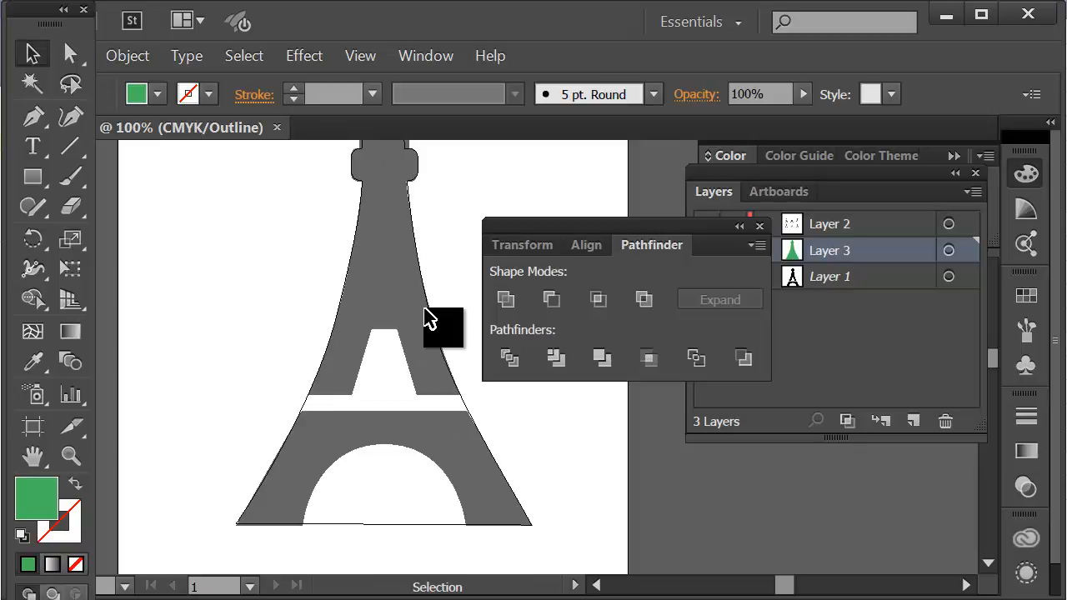
{"action": "scroll", "coordinate": [497, 521], "scroll_direction": "down", "scroll_amount": 2}
{"action": "left_click_drag", "start_coordinate": [497, 521], "coordinate": [388, 527]}
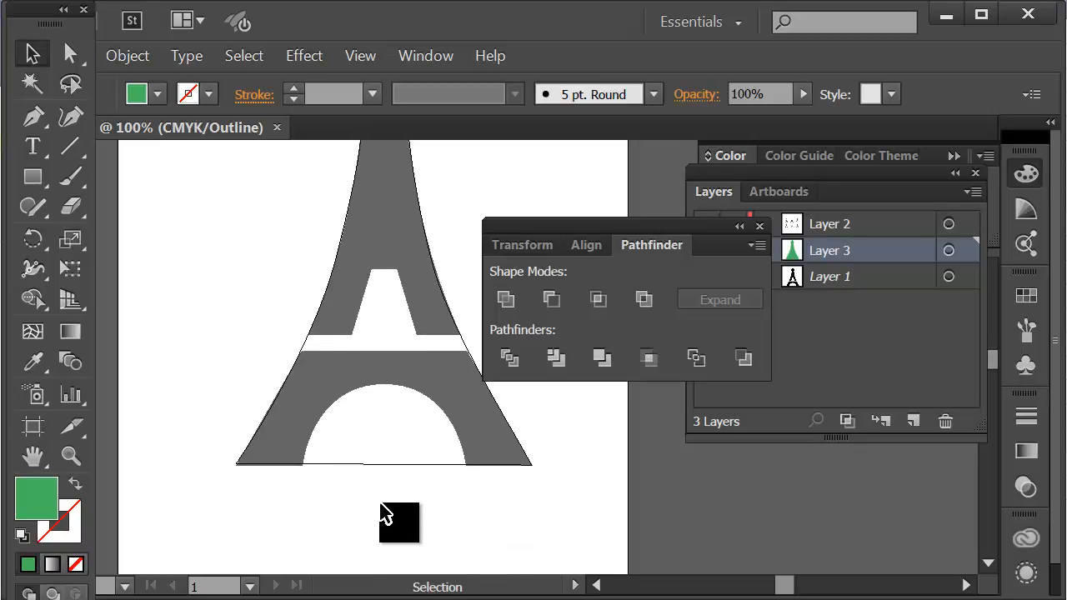
{"action": "scroll", "coordinate": [286, 314], "scroll_direction": "up", "scroll_amount": 4}
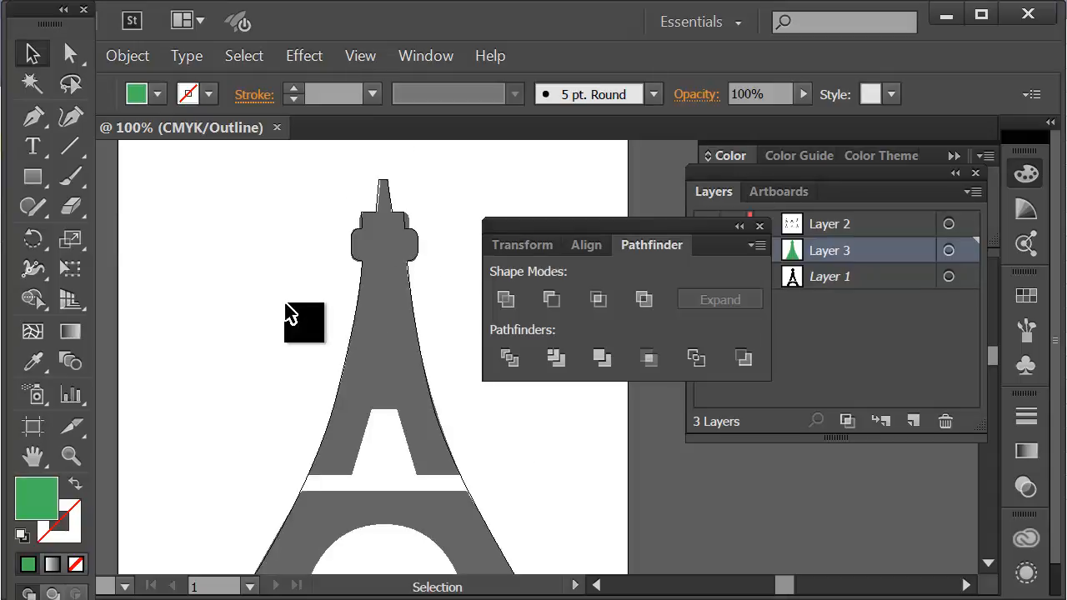
{"action": "scroll", "coordinate": [286, 313], "scroll_direction": "down", "scroll_amount": 5}
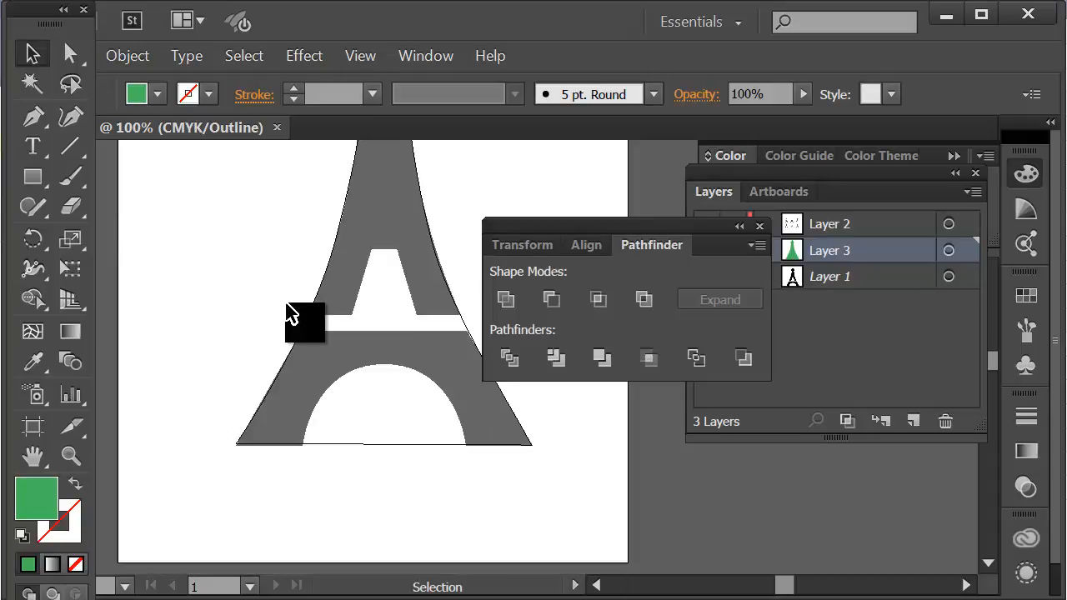
{"action": "left_click", "coordinate": [29, 182]}
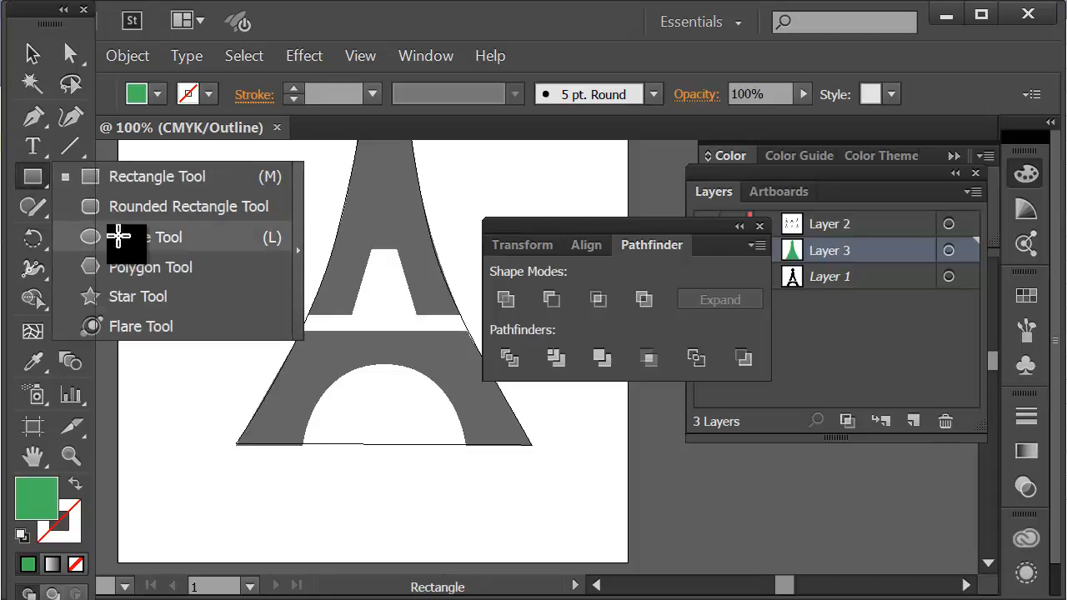
{"action": "left_click", "coordinate": [118, 236]}
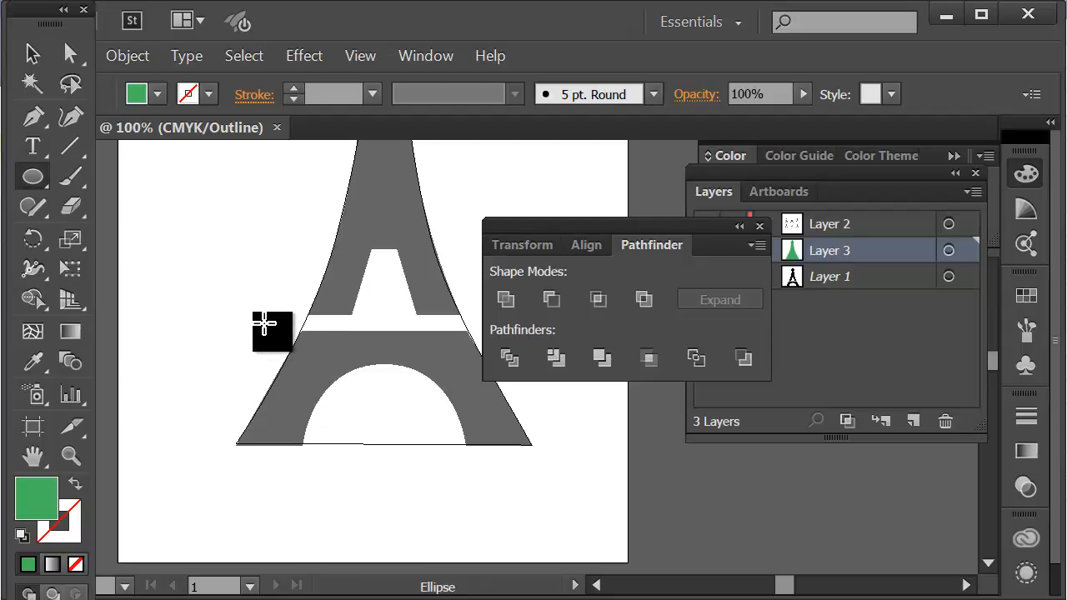
{"action": "left_click_drag", "start_coordinate": [293, 361], "coordinate": [454, 533]}
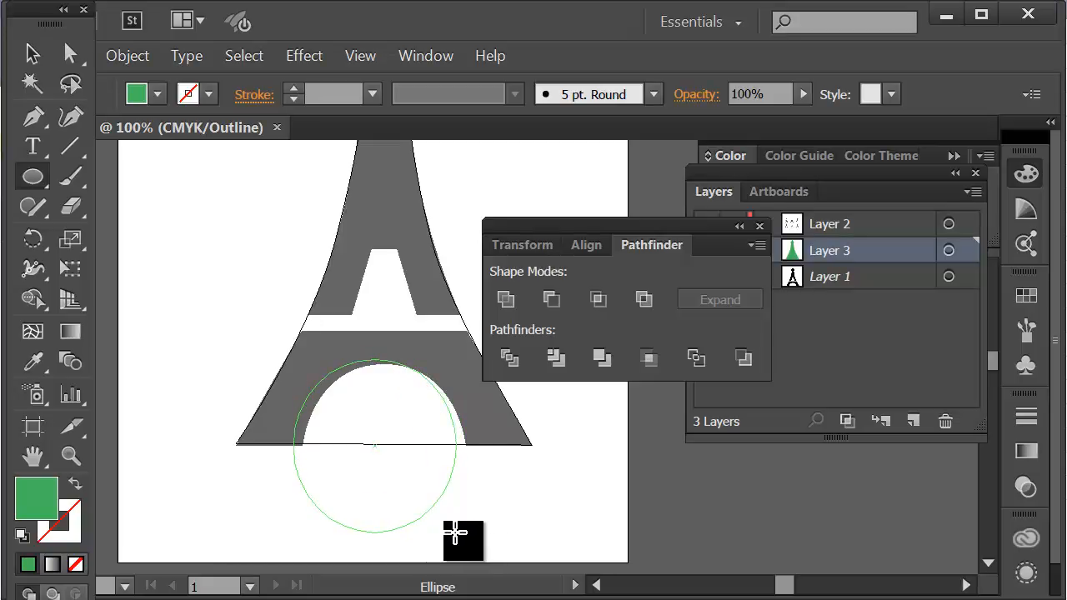
{"action": "mouse_move", "coordinate": [455, 533]}
{"action": "left_mouse_down"}
{"action": "mouse_move", "coordinate": [452, 516]}
{"action": "mouse_move", "coordinate": [431, 514]}
{"action": "mouse_move", "coordinate": [490, 539]}
{"action": "mouse_move", "coordinate": [467, 503]}
{"action": "mouse_move", "coordinate": [462, 537]}
{"action": "mouse_move", "coordinate": [538, 548]}
{"action": "mouse_move", "coordinate": [452, 546]}
{"action": "left_mouse_up"}
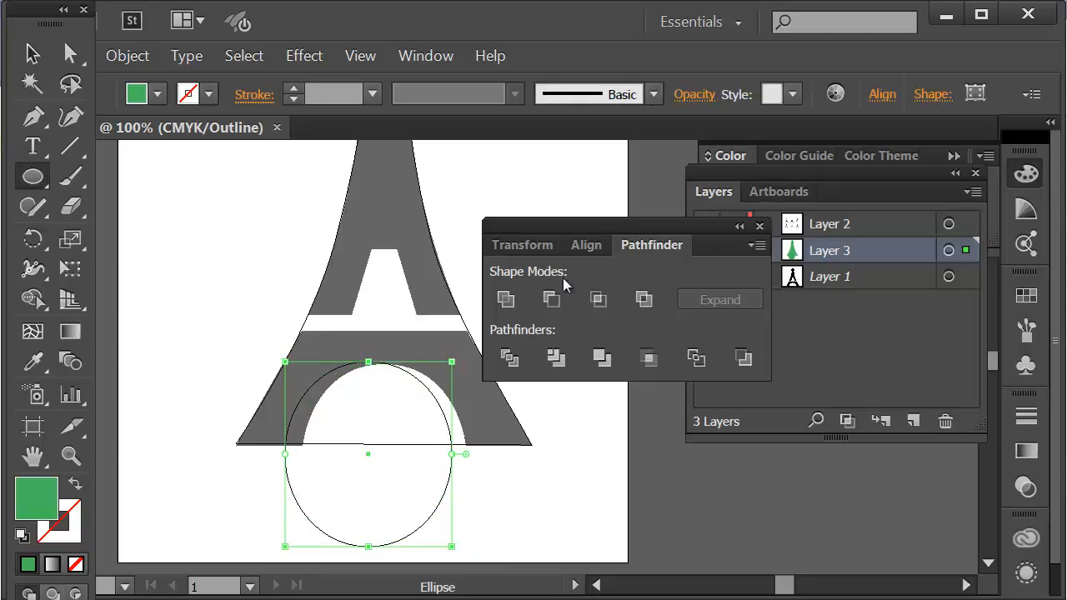
Align the tower outline and the arch ellipse with each other on their horizontal centers.
{"action": "left_click_drag", "start_coordinate": [576, 226], "coordinate": [727, 222]}
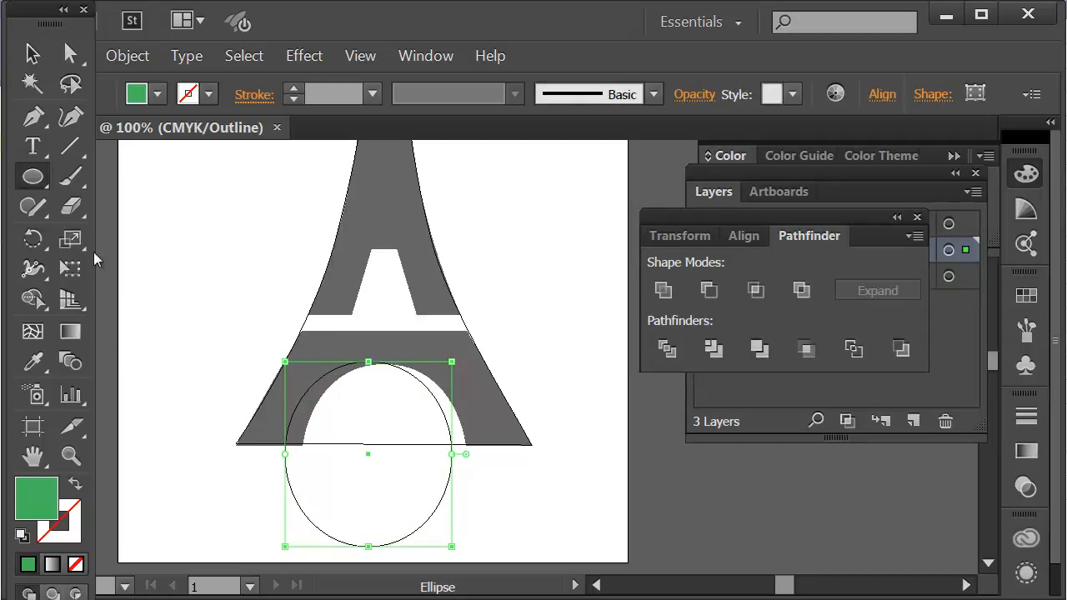
{"action": "left_click", "coordinate": [33, 54]}
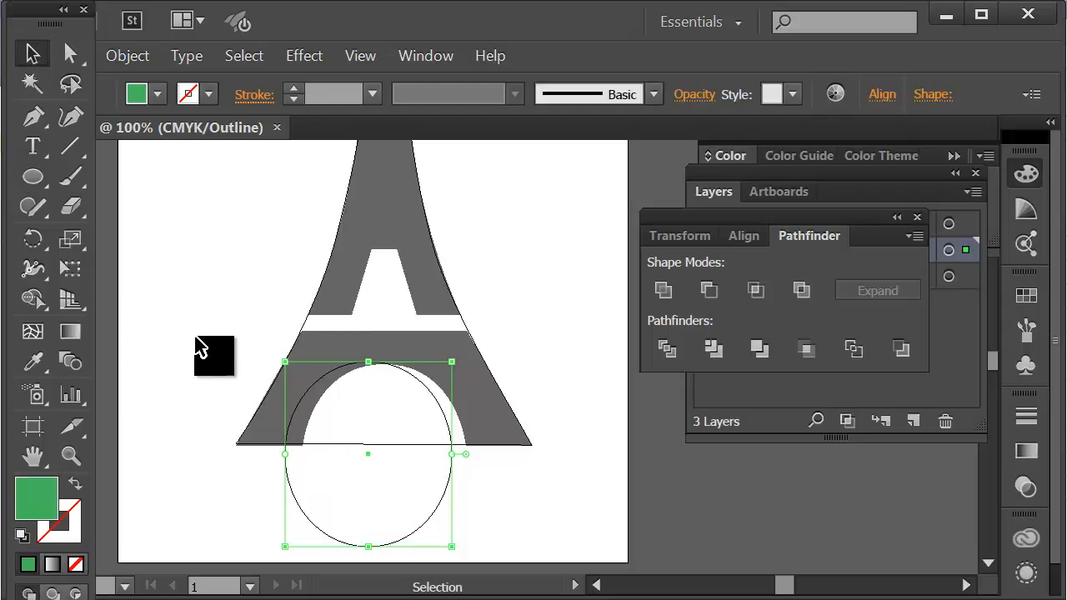
{"action": "left_click_drag", "start_coordinate": [192, 321], "coordinate": [343, 472]}
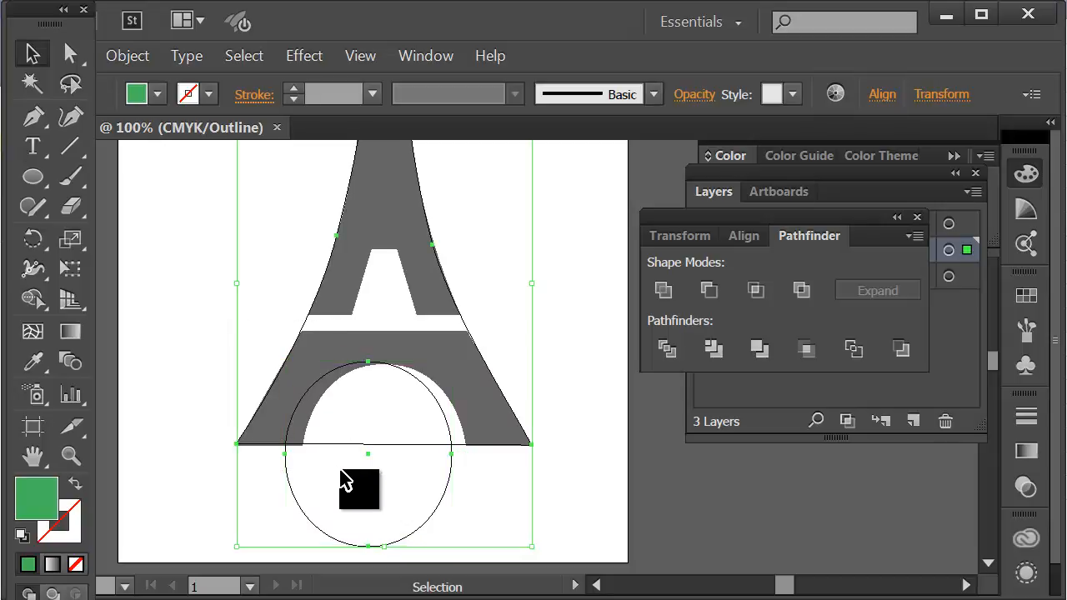
{"action": "left_click", "coordinate": [742, 237]}
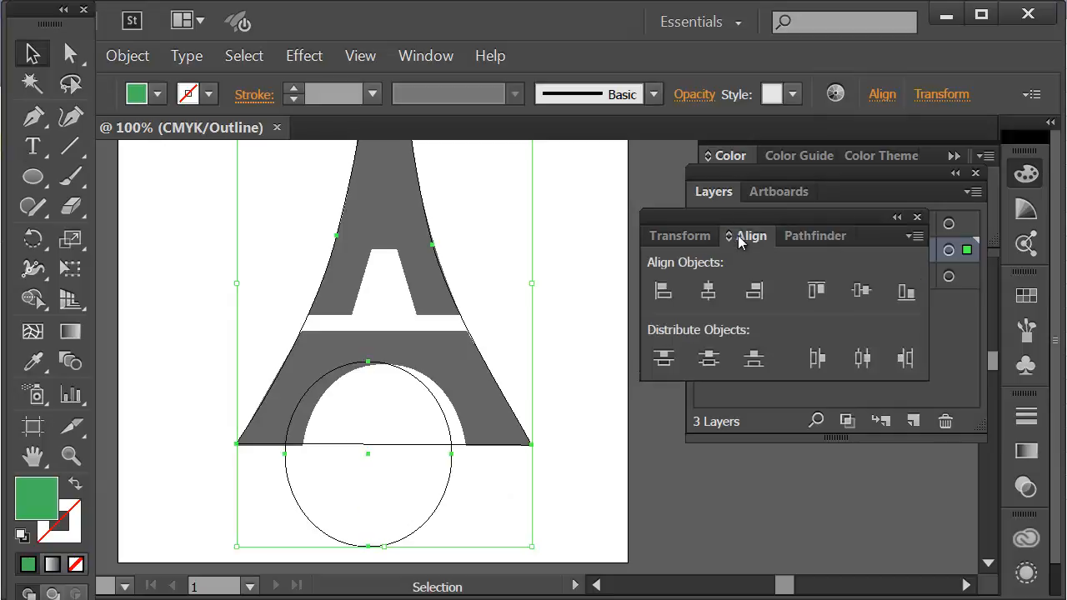
{"action": "left_click", "coordinate": [710, 297]}
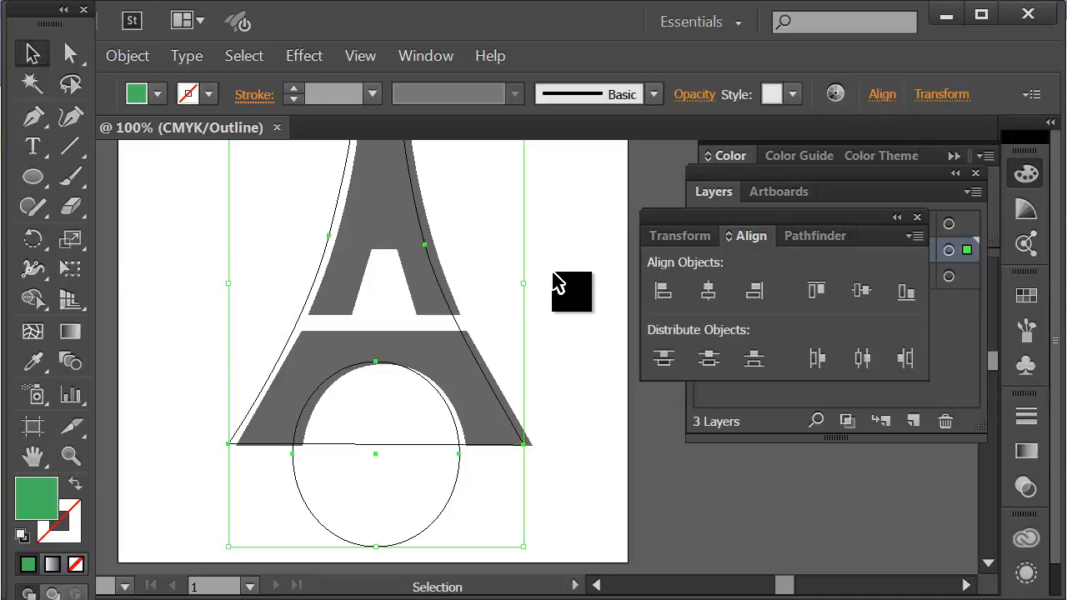
Nudge the aligned tower and ellipse together to the right until they match the template.
{"action": "key", "text": "Right"}
{"action": "key", "text": "Right"}
{"action": "key", "text": "Right"}
{"action": "key", "text": "Right"}
{"action": "key", "text": "Right"}
{"action": "key", "text": "Right"}
{"action": "key", "text": "Right"}
{"action": "key", "text": "Right"}
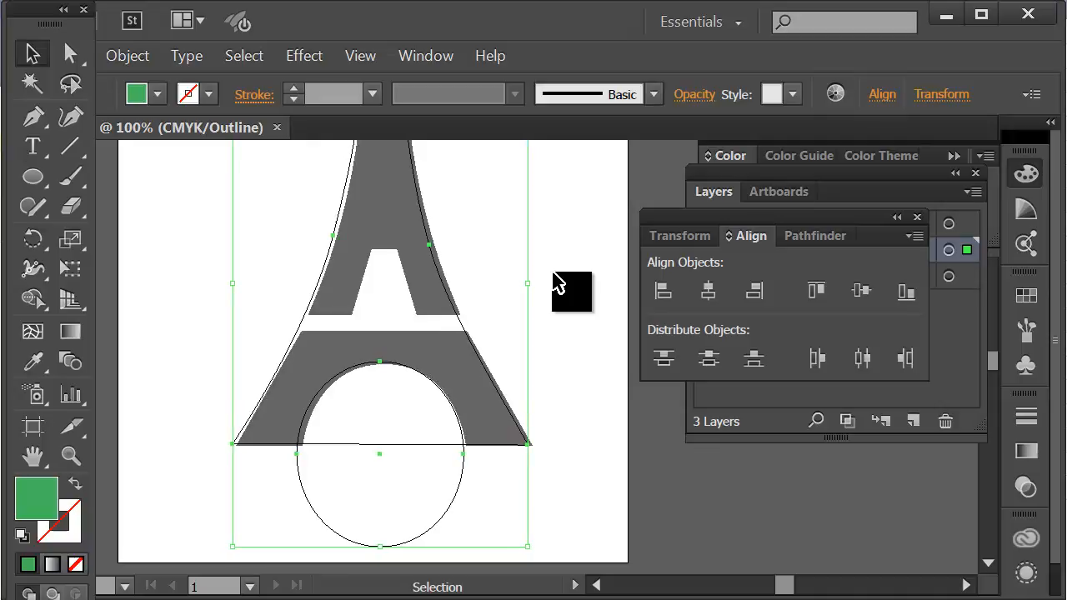
{"action": "key", "text": "Right"}
{"action": "key", "text": "Right"}
{"action": "key", "text": "Right"}
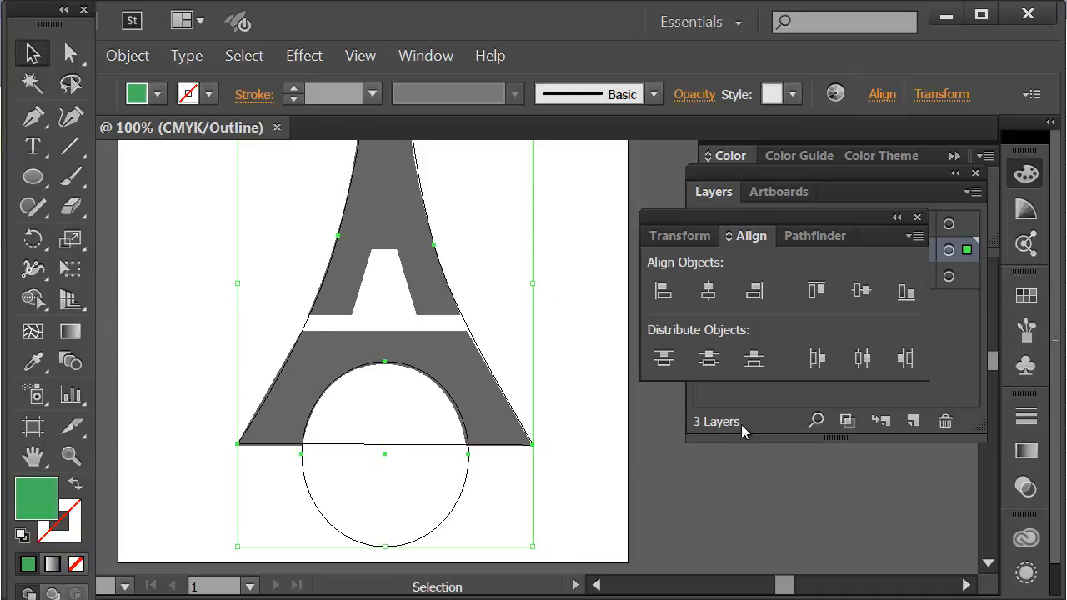
Cut the arch opening out of the tower's base by subtracting the ellipse with Minus Front.
{"action": "left_click", "coordinate": [815, 236]}
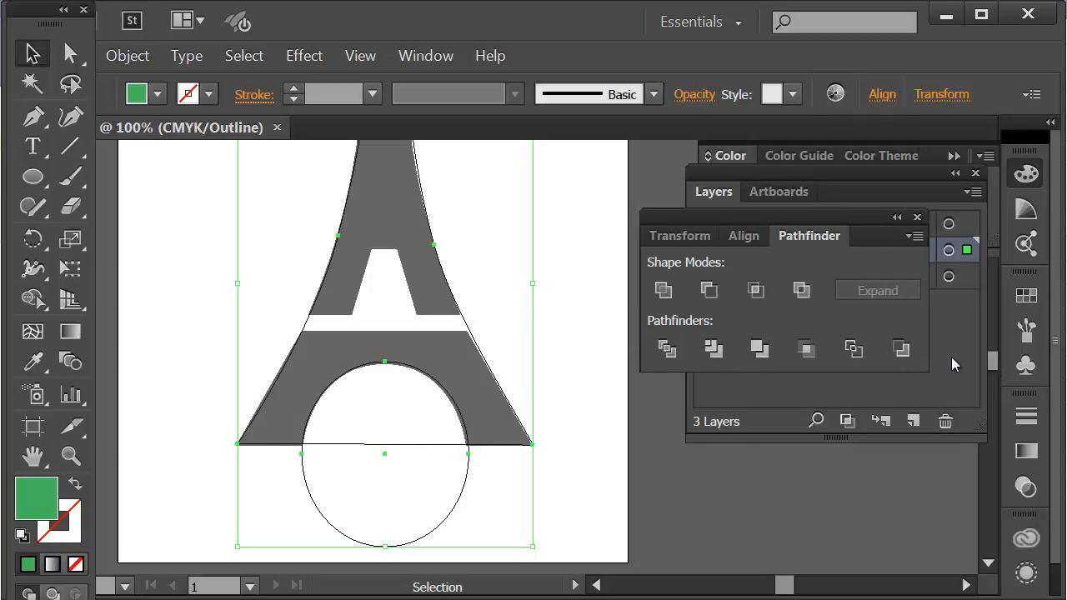
{"action": "left_click", "coordinate": [801, 288]}
{"action": "left_click", "coordinate": [710, 291]}
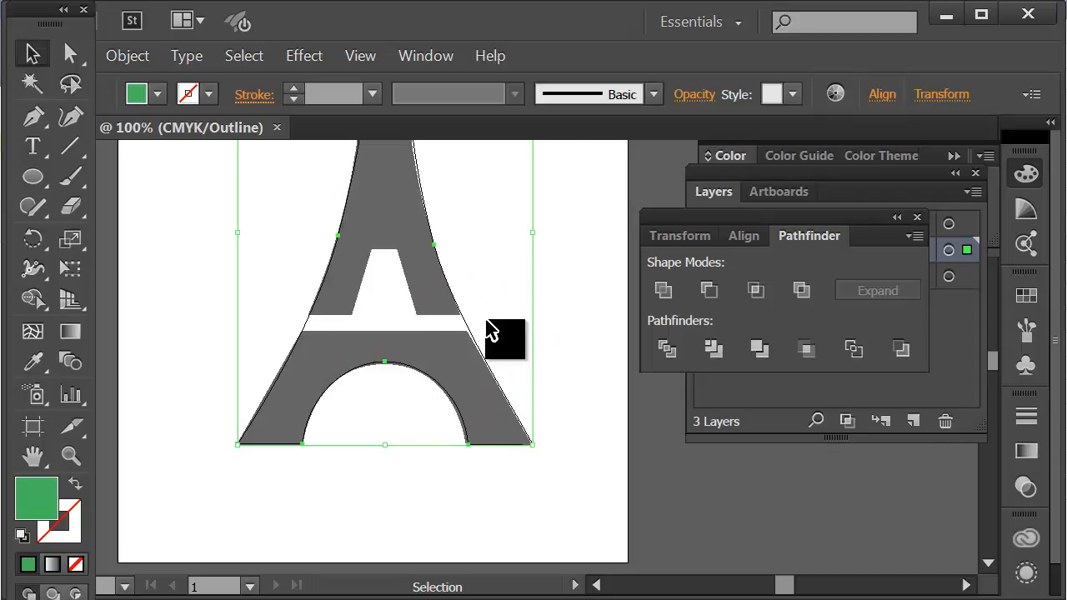
{"action": "scroll", "coordinate": [557, 411], "scroll_direction": "up", "scroll_amount": 3}
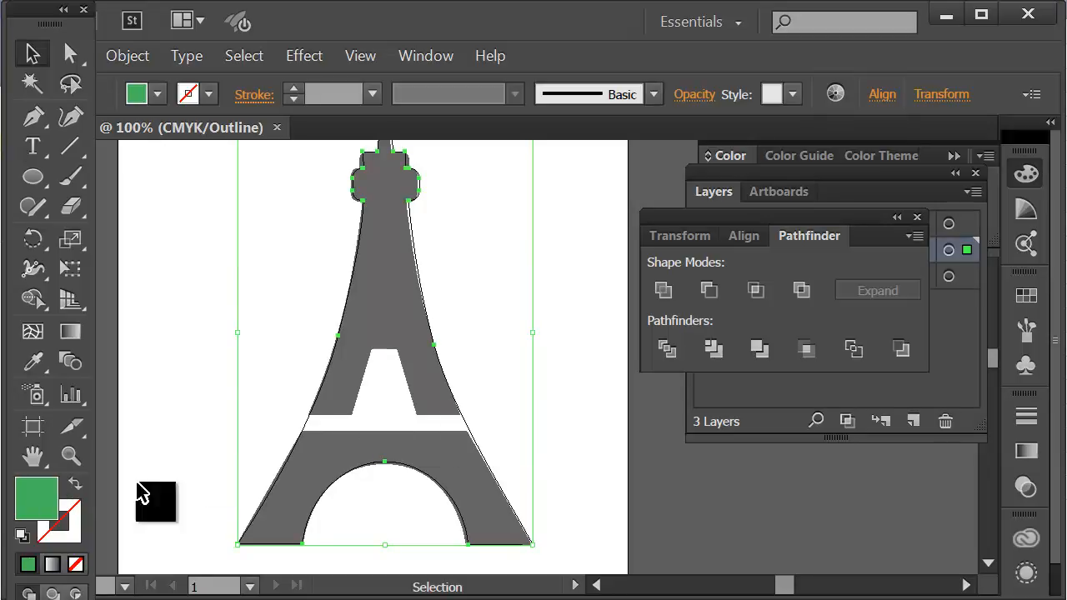
Change the tower shape's fill color from green to black.
{"action": "double_click", "coordinate": [38, 502]}
{"action": "left_click_drag", "start_coordinate": [348, 319], "coordinate": [217, 450]}
{"action": "left_click", "coordinate": [775, 150]}
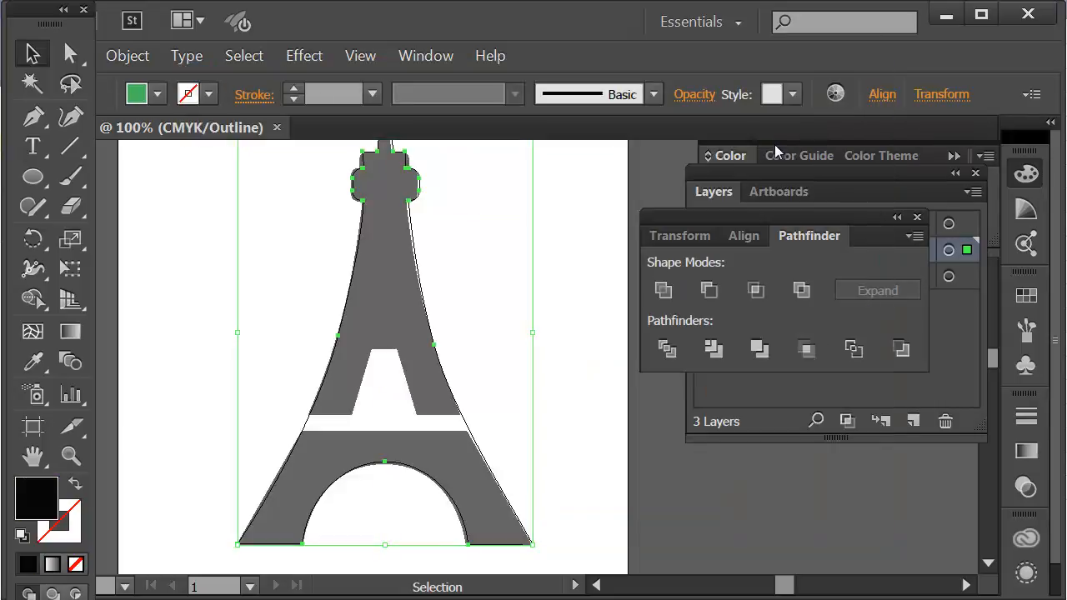
{"action": "left_click_drag", "start_coordinate": [540, 360], "coordinate": [27, 493]}
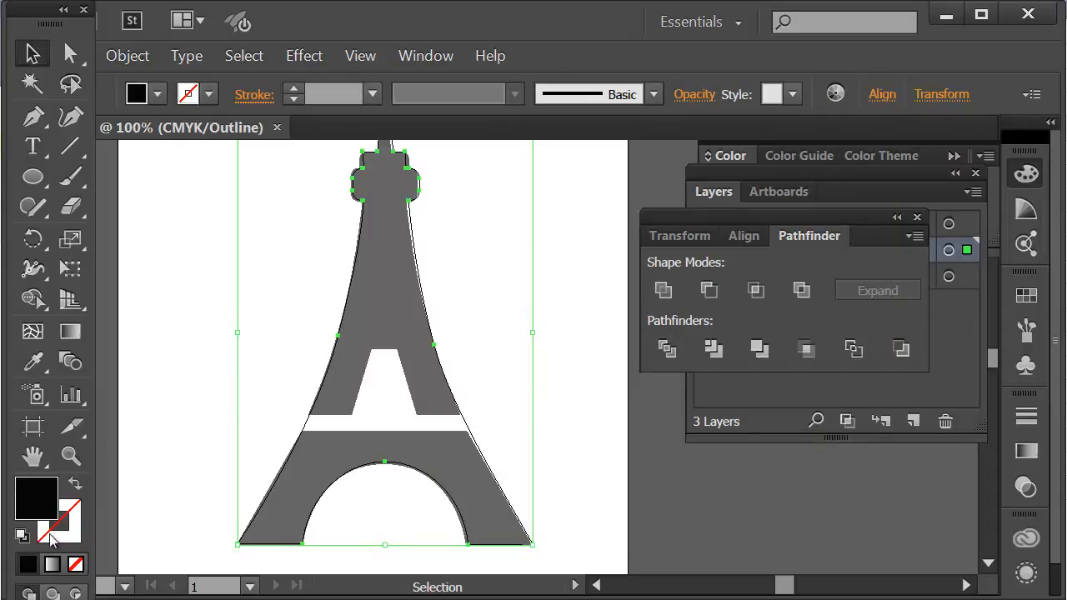
{"action": "left_click_drag", "start_coordinate": [39, 492], "coordinate": [497, 190]}
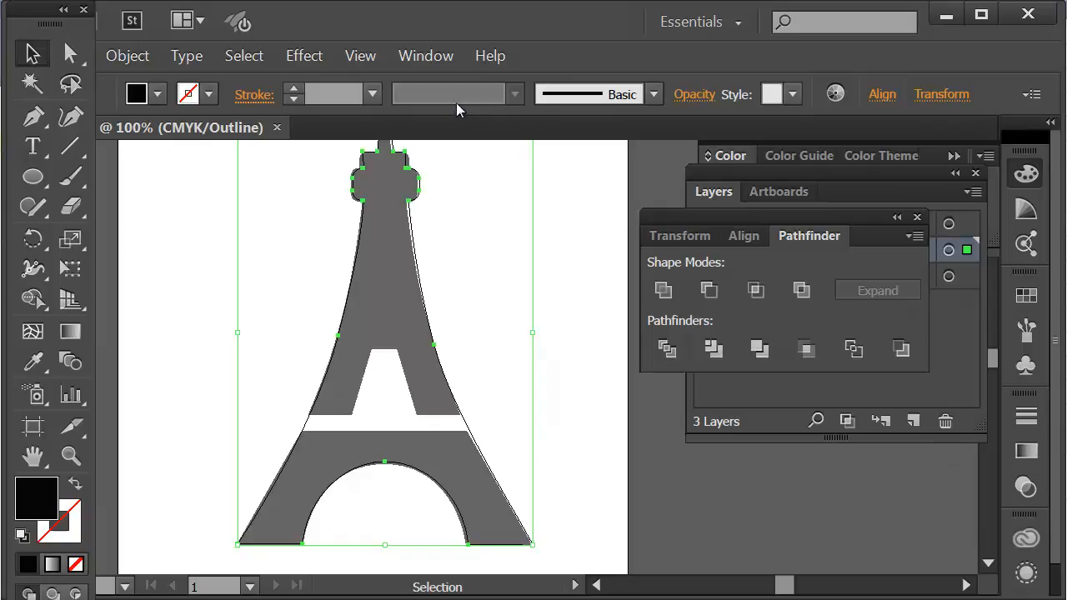
Check the filled tower silhouette in Preview mode, and return to Outline mode.
{"action": "left_click", "coordinate": [361, 56]}
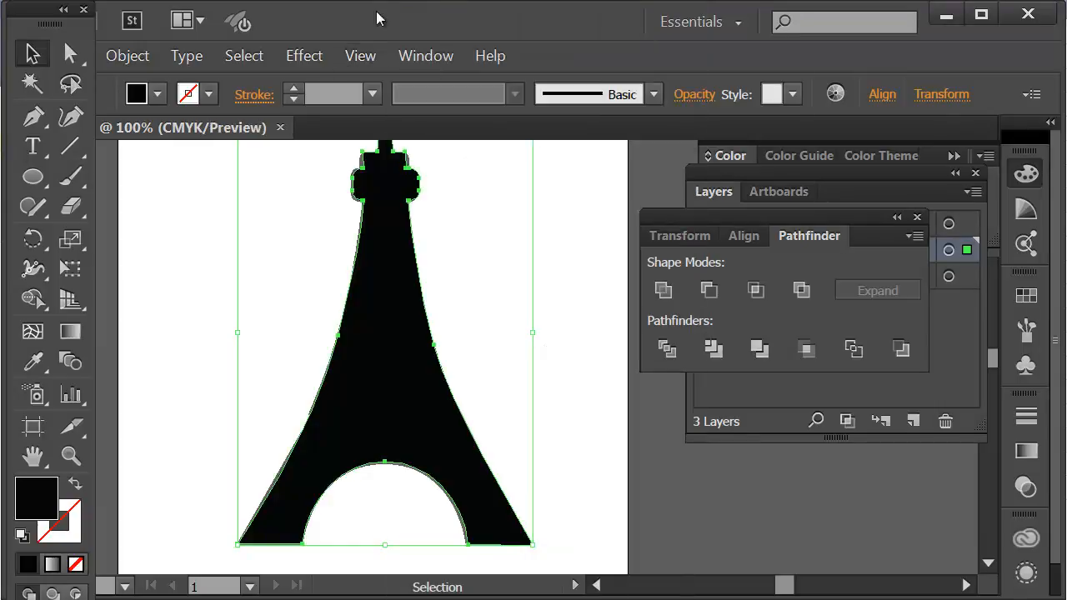
{"action": "left_click", "coordinate": [360, 55]}
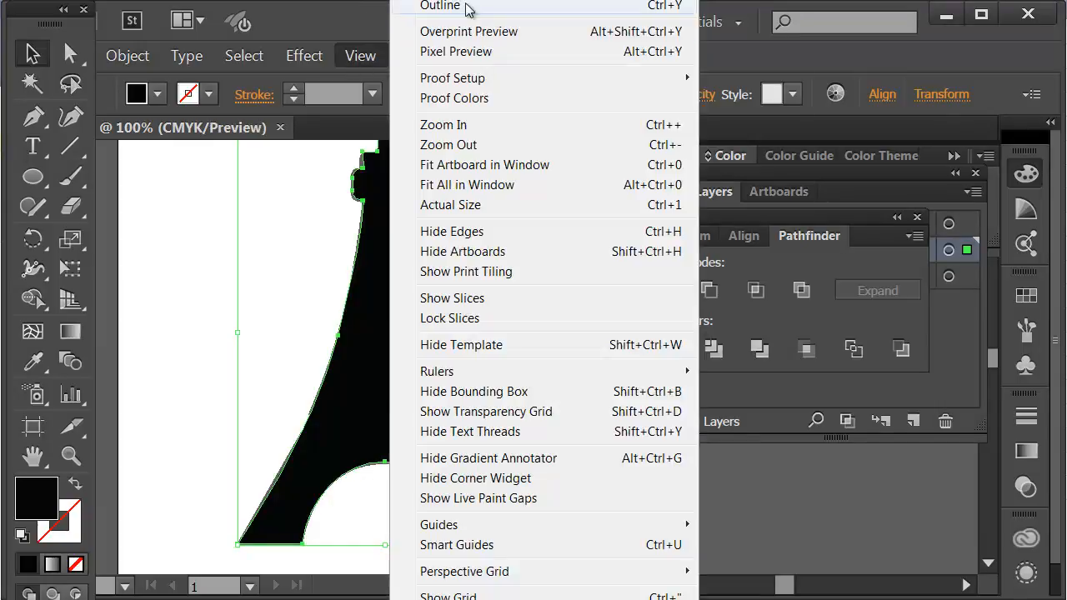
{"action": "left_click", "coordinate": [463, 10]}
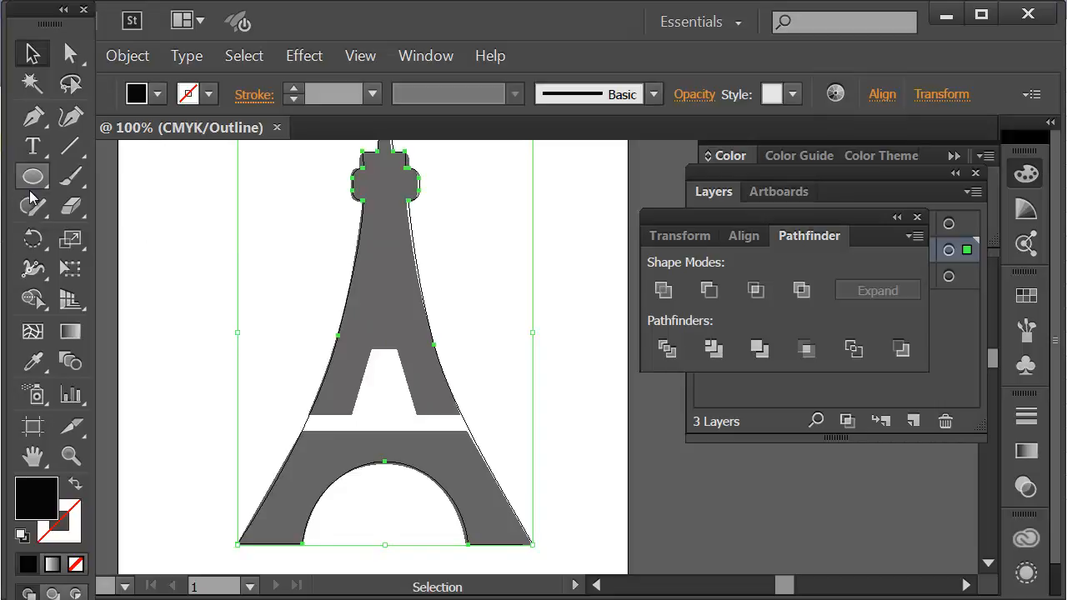
Draw a rectangle over the template's middle opening, from the opening's top edge down into the horizontal gap.
{"action": "left_click_drag", "start_coordinate": [33, 183], "coordinate": [117, 177]}
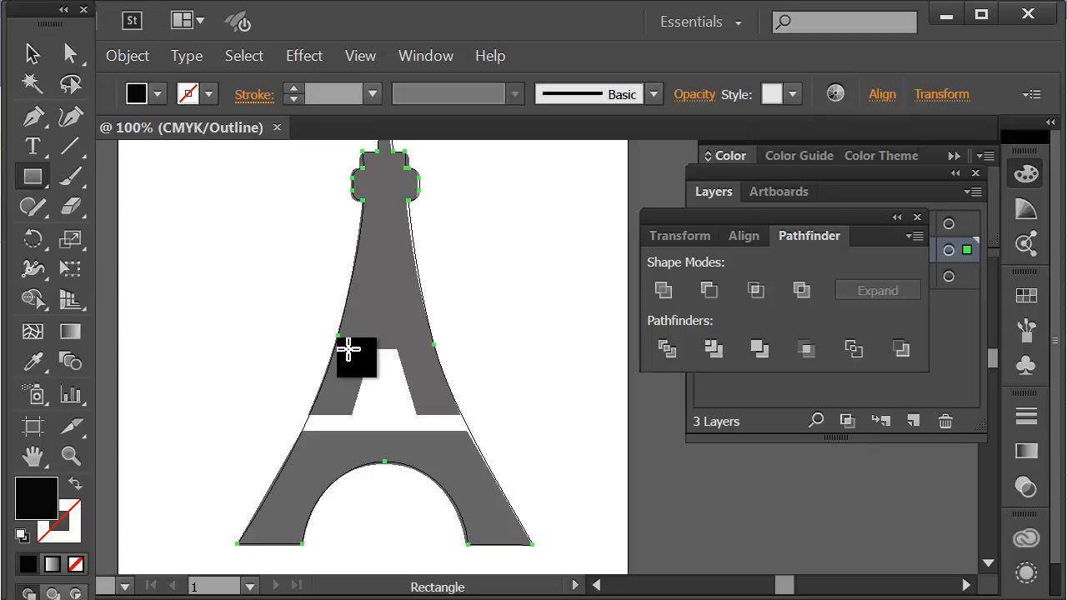
{"action": "left_click_drag", "start_coordinate": [350, 349], "coordinate": [417, 444]}
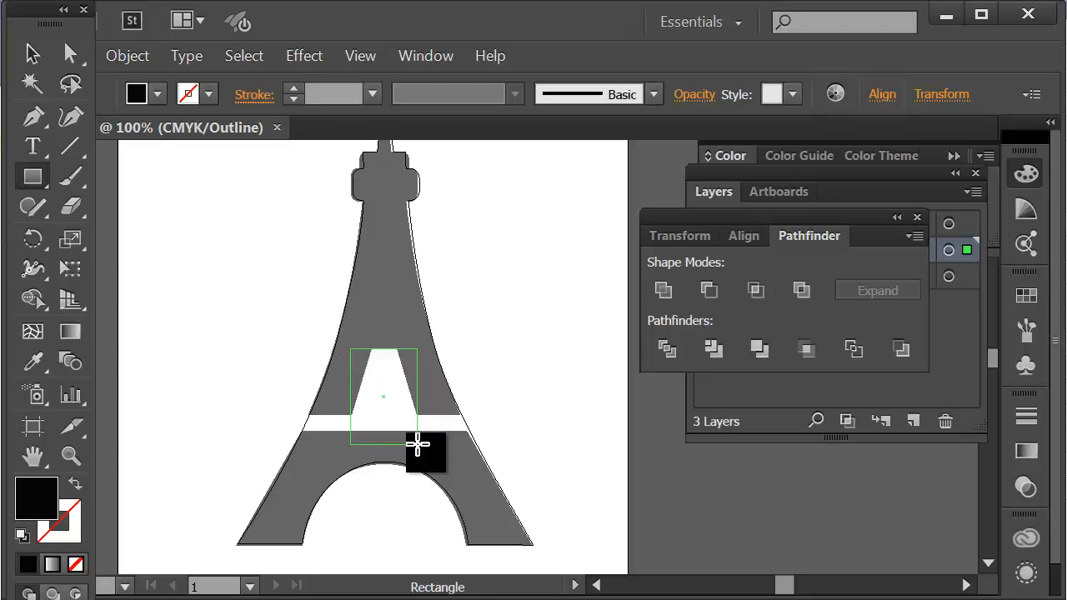
{"action": "left_click_drag", "start_coordinate": [418, 444], "coordinate": [418, 427]}
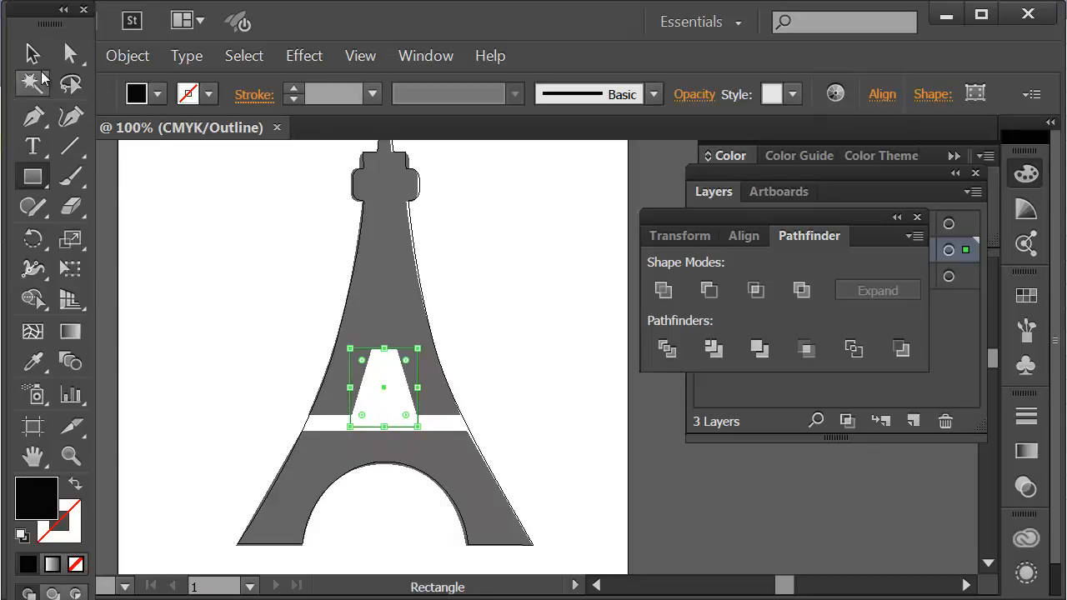
Move the rectangle's two upper corner points inward to form a trapezoid matching the template's middle opening.
{"action": "left_click", "coordinate": [38, 58]}
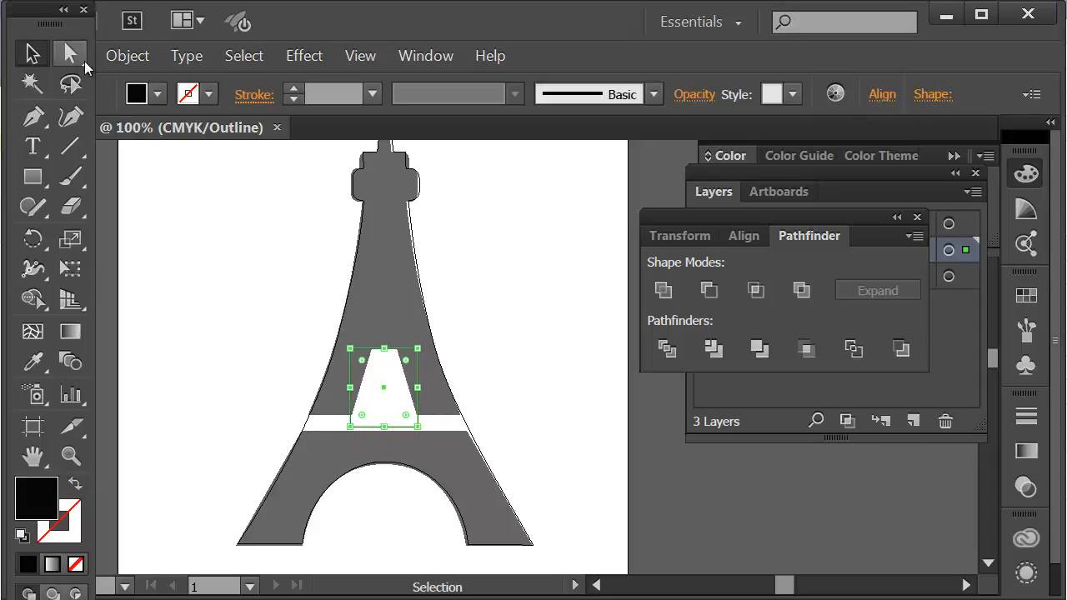
{"action": "left_click", "coordinate": [70, 55]}
{"action": "left_click", "coordinate": [478, 336]}
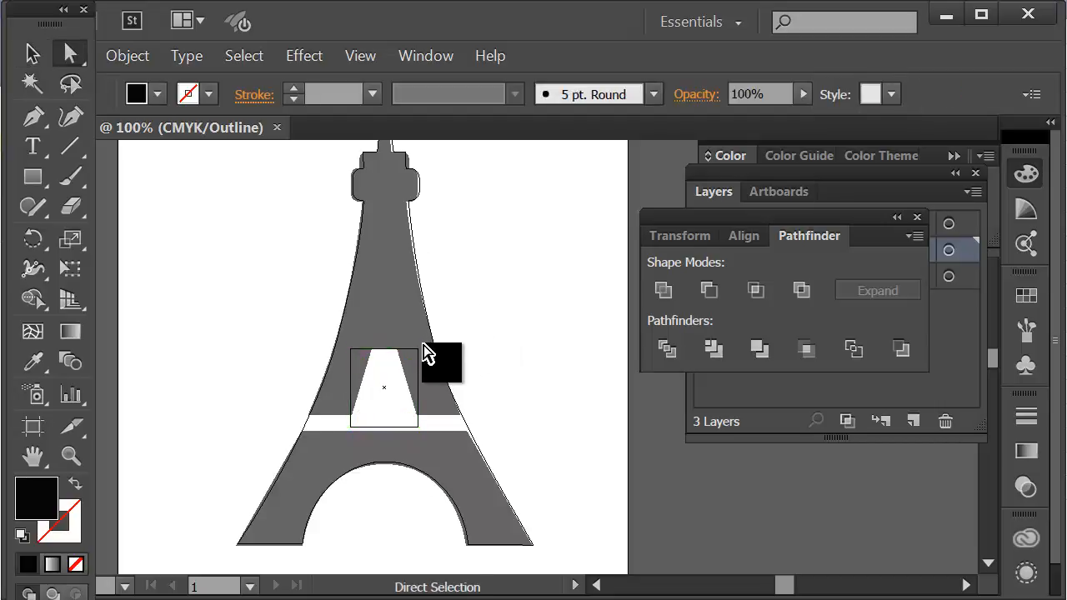
{"action": "left_click", "coordinate": [409, 407]}
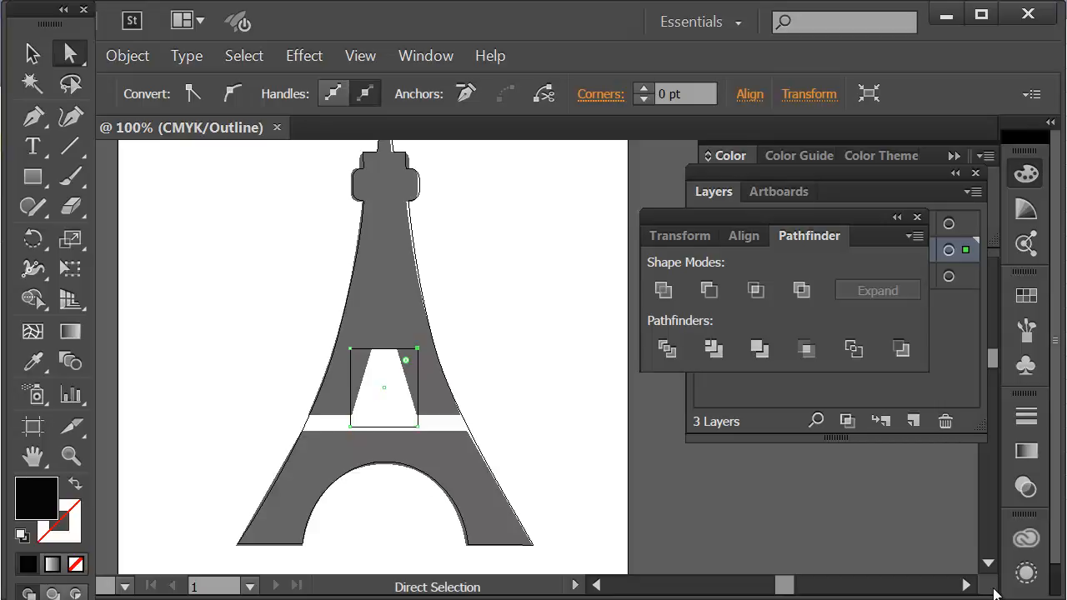
{"action": "key", "text": "Left"}
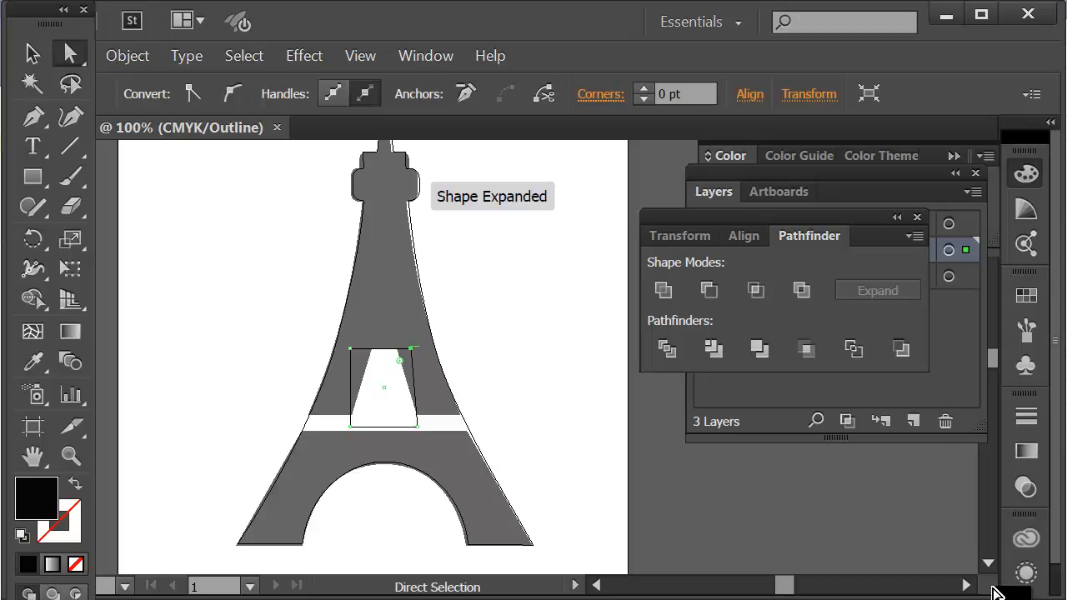
{"action": "key", "text": "Left"}
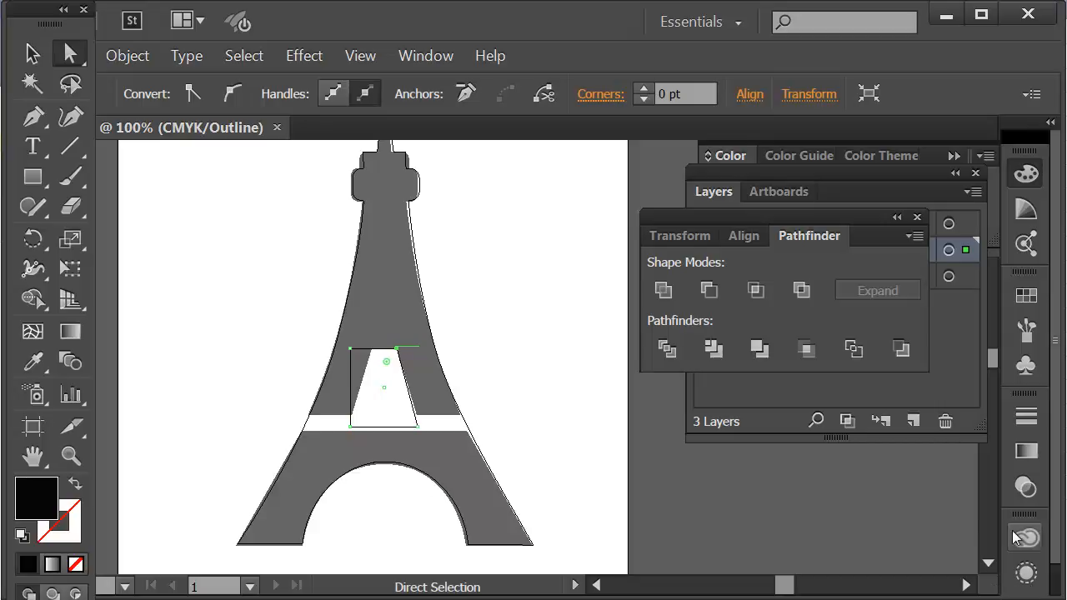
{"action": "left_click", "coordinate": [350, 350]}
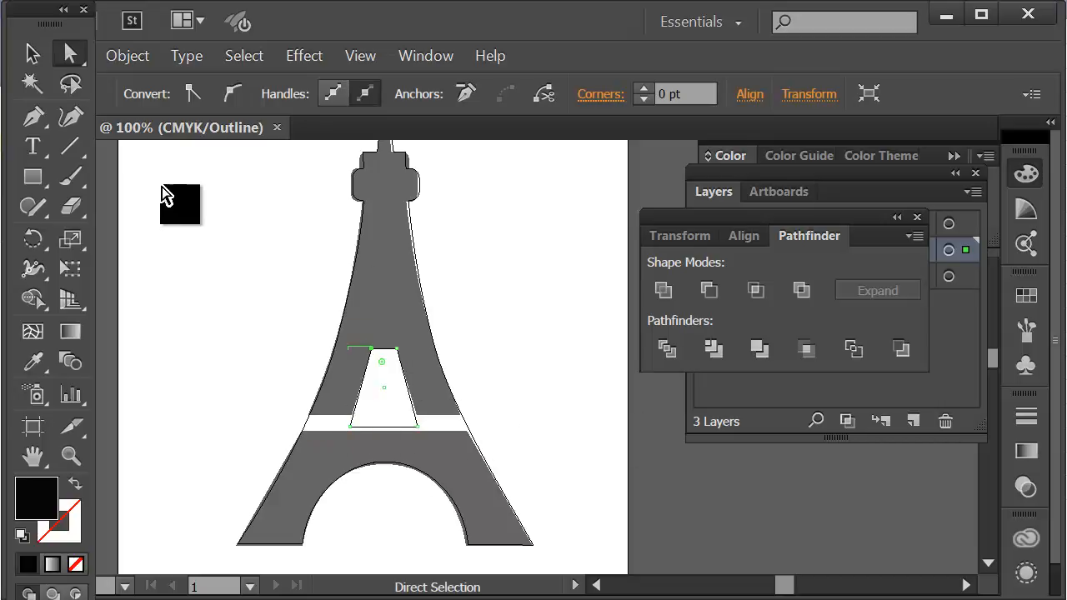
Draw a thin horizontal rectangle over the template's white gap, extending past both sides of the tower.
{"action": "left_click", "coordinate": [31, 171]}
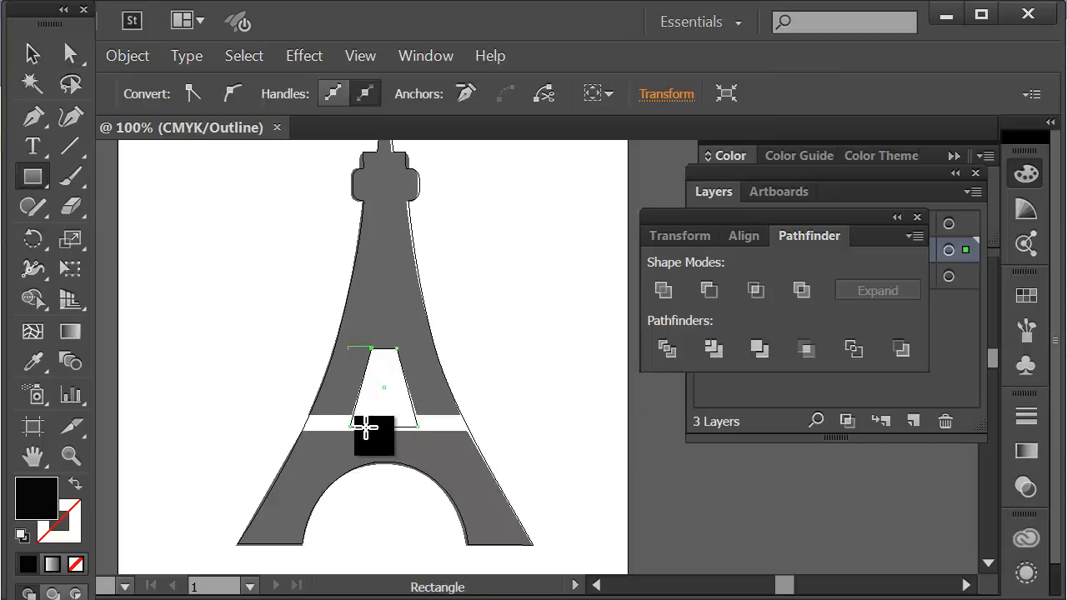
{"action": "left_click_drag", "start_coordinate": [279, 414], "coordinate": [498, 431]}
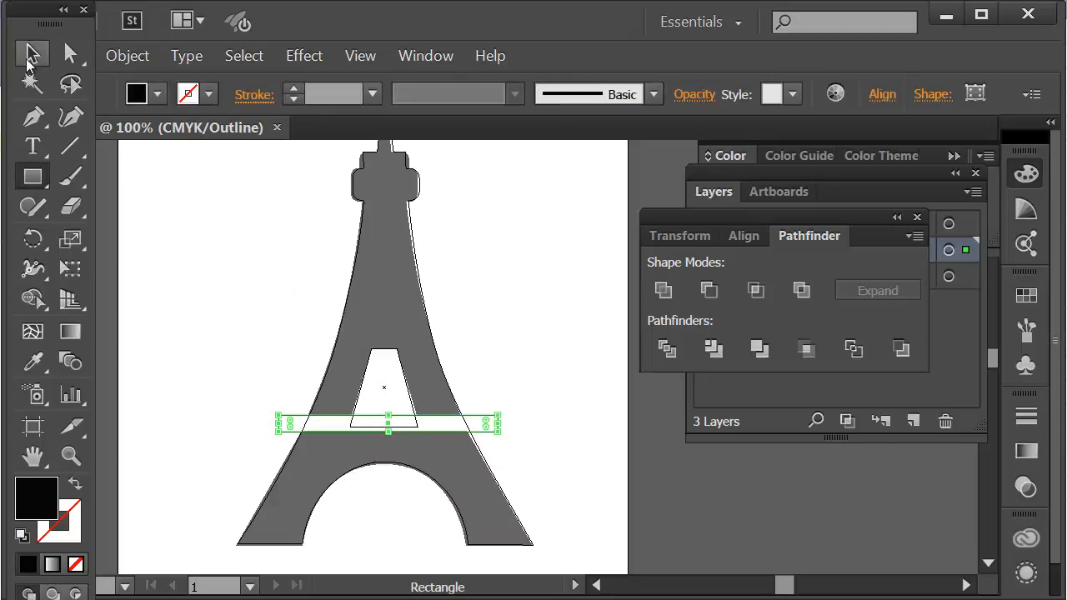
{"action": "left_click", "coordinate": [31, 54]}
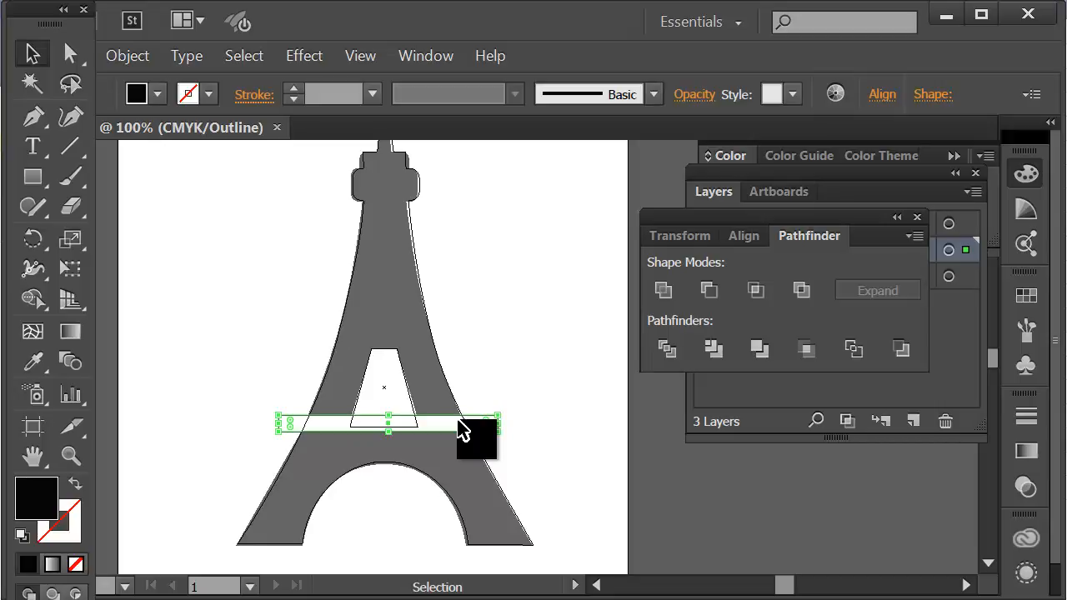
{"action": "left_click", "coordinate": [500, 355]}
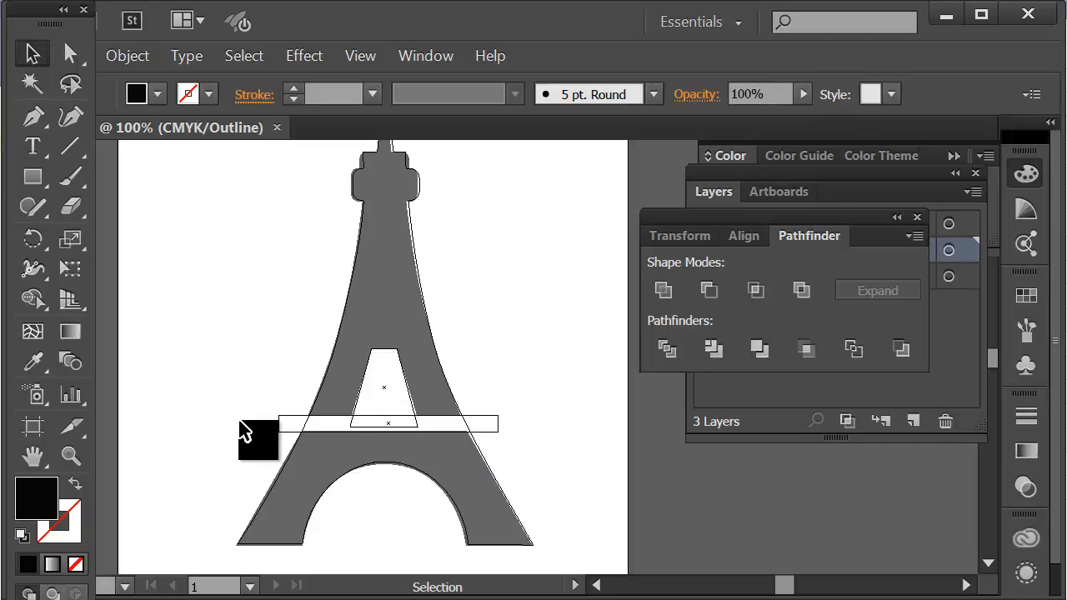
Give the trapezoid and the horizontal bar a white fill and no stroke.
{"action": "left_click_drag", "start_coordinate": [339, 386], "coordinate": [365, 432]}
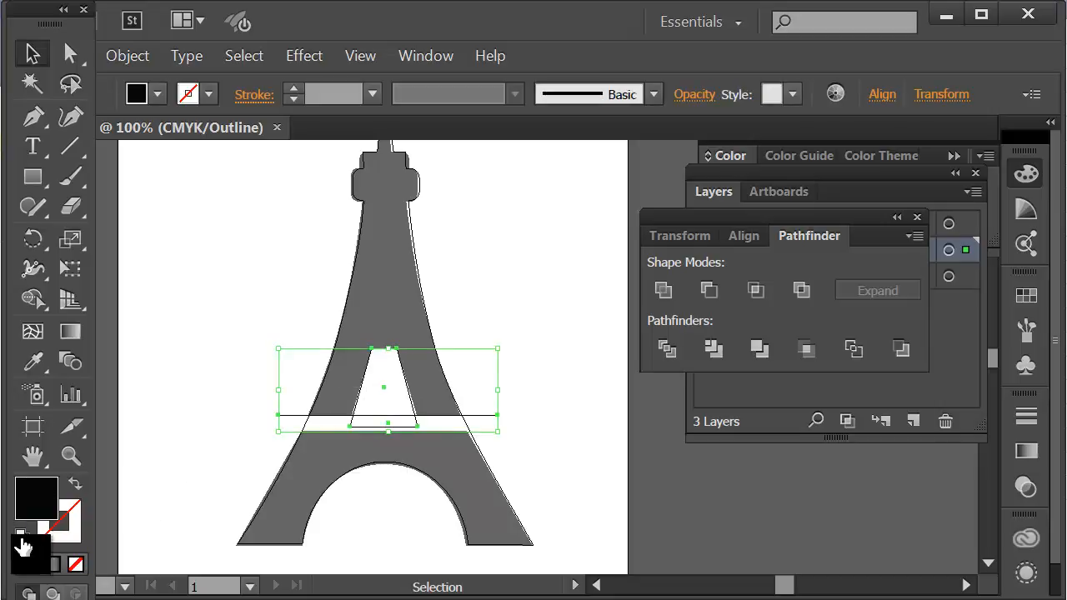
{"action": "left_click", "coordinate": [22, 537]}
{"action": "left_click", "coordinate": [73, 532]}
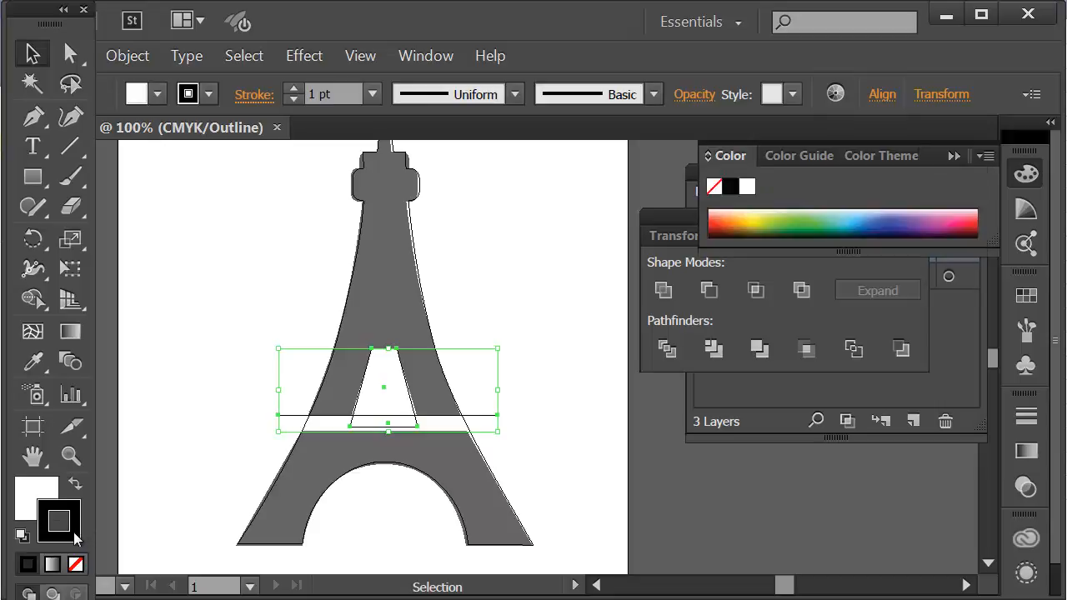
{"action": "left_click", "coordinate": [81, 569]}
{"action": "left_click", "coordinate": [202, 327]}
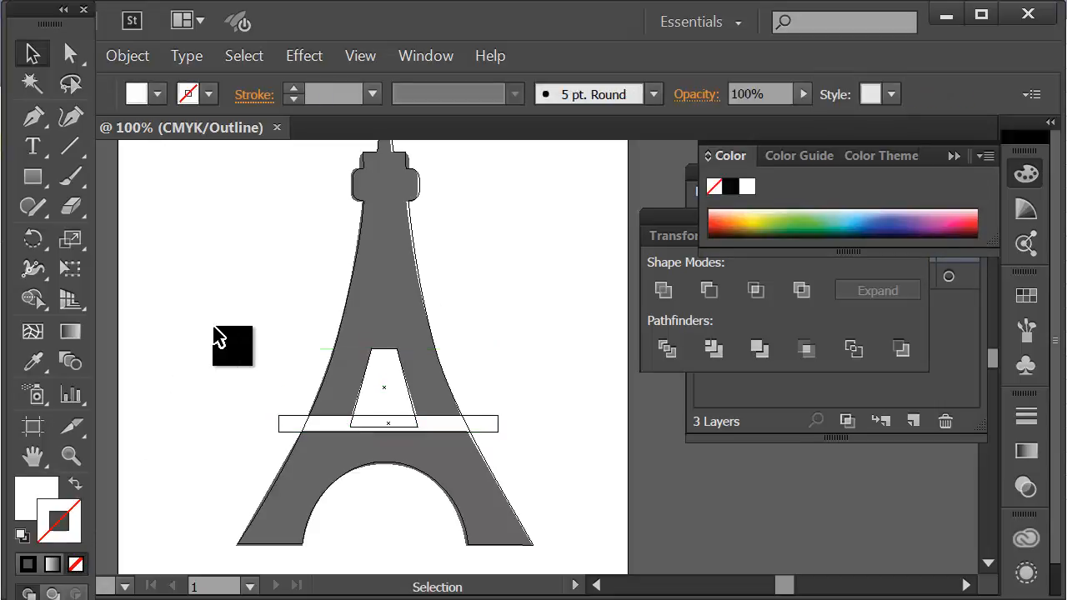
Check the tower with its white trapezoid and bar in Preview mode, and return to Outline mode.
{"action": "left_click", "coordinate": [357, 56]}
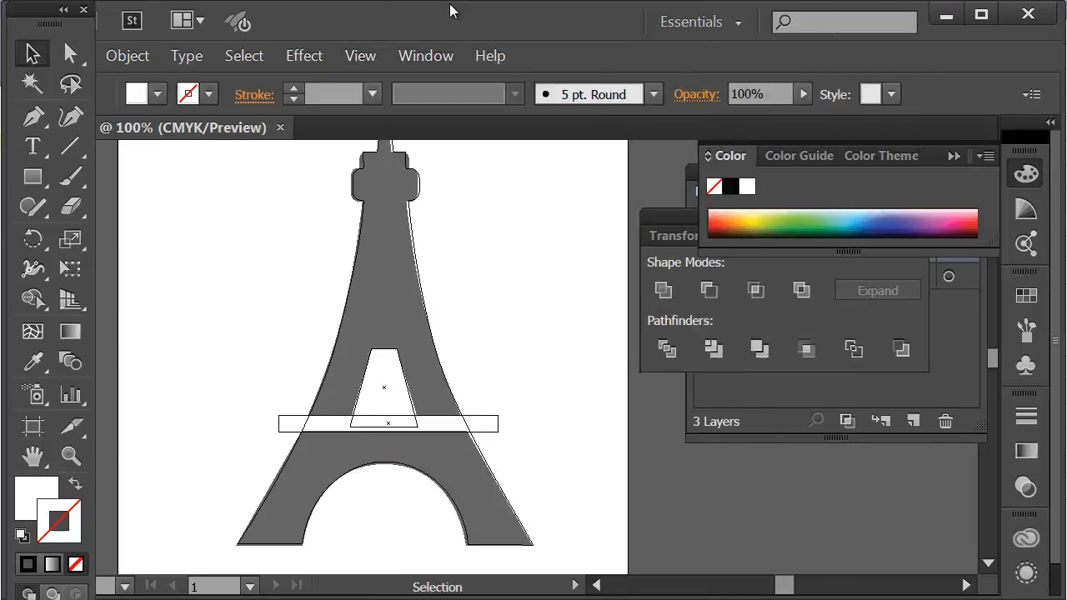
{"action": "left_click", "coordinate": [450, 11]}
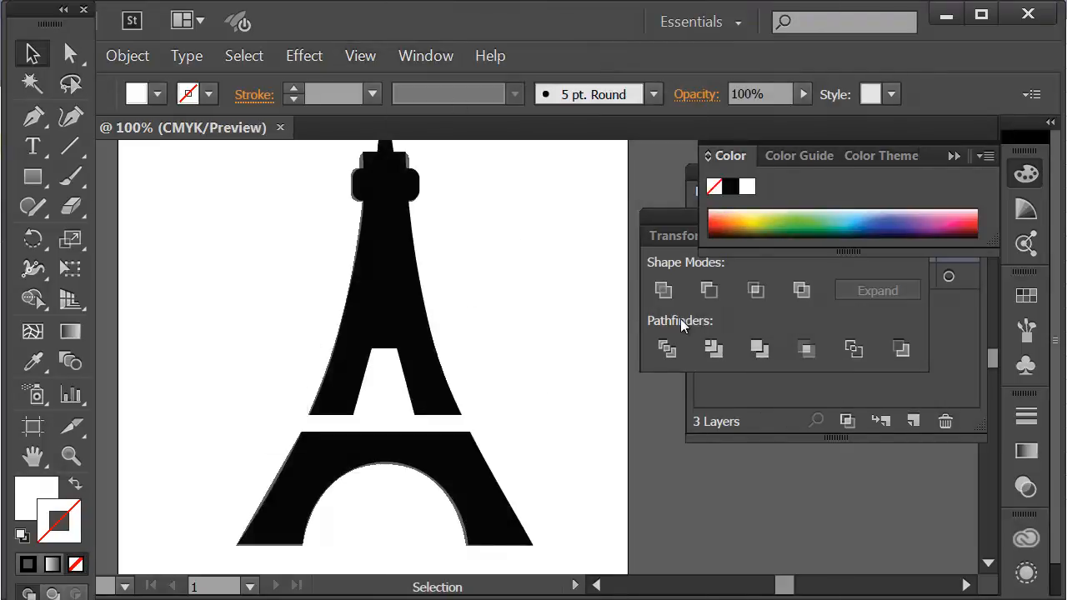
{"action": "scroll", "coordinate": [527, 335], "scroll_direction": "up", "scroll_amount": 2}
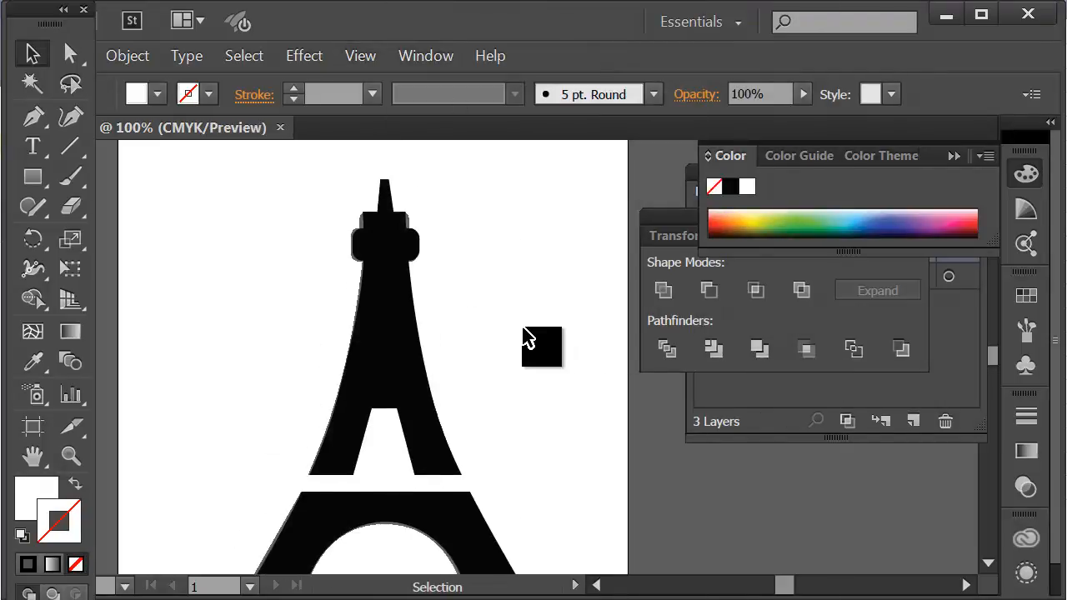
{"action": "scroll", "coordinate": [527, 335], "scroll_direction": "down", "scroll_amount": 3}
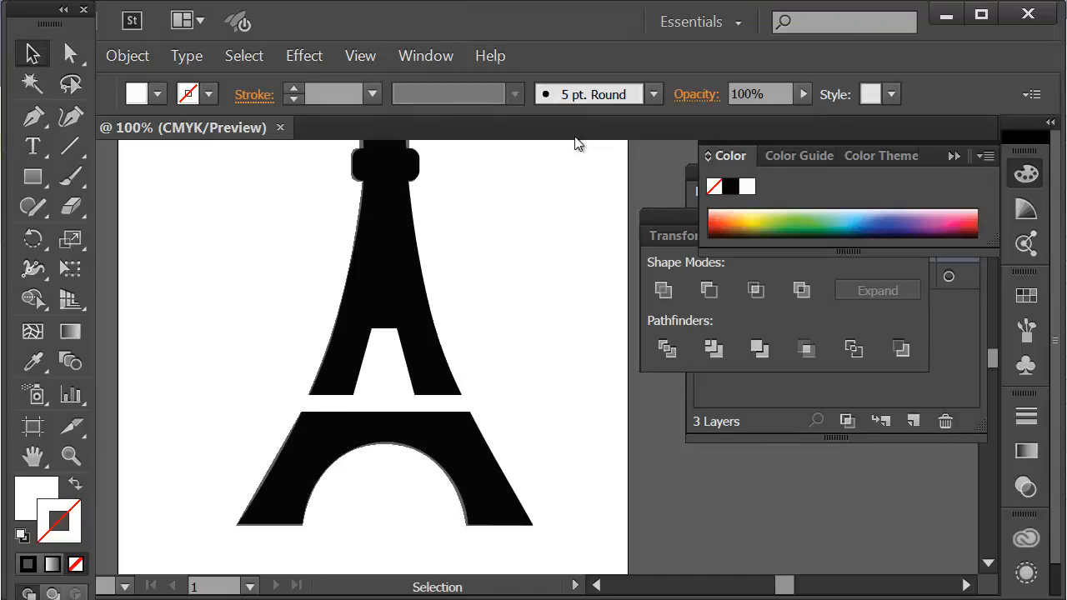
{"action": "left_click", "coordinate": [360, 55]}
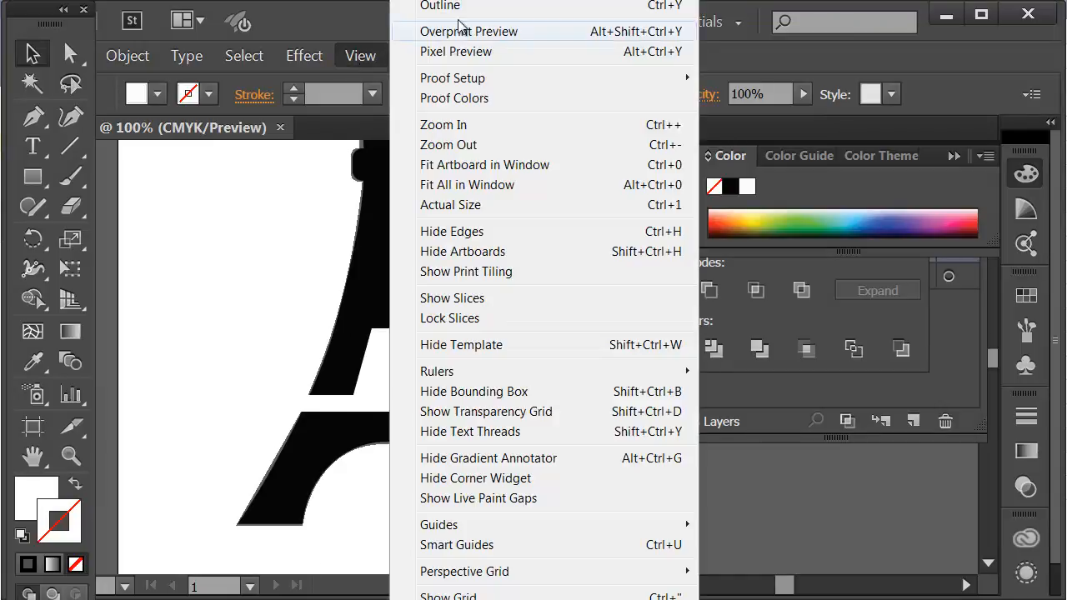
{"action": "left_click", "coordinate": [463, 7]}
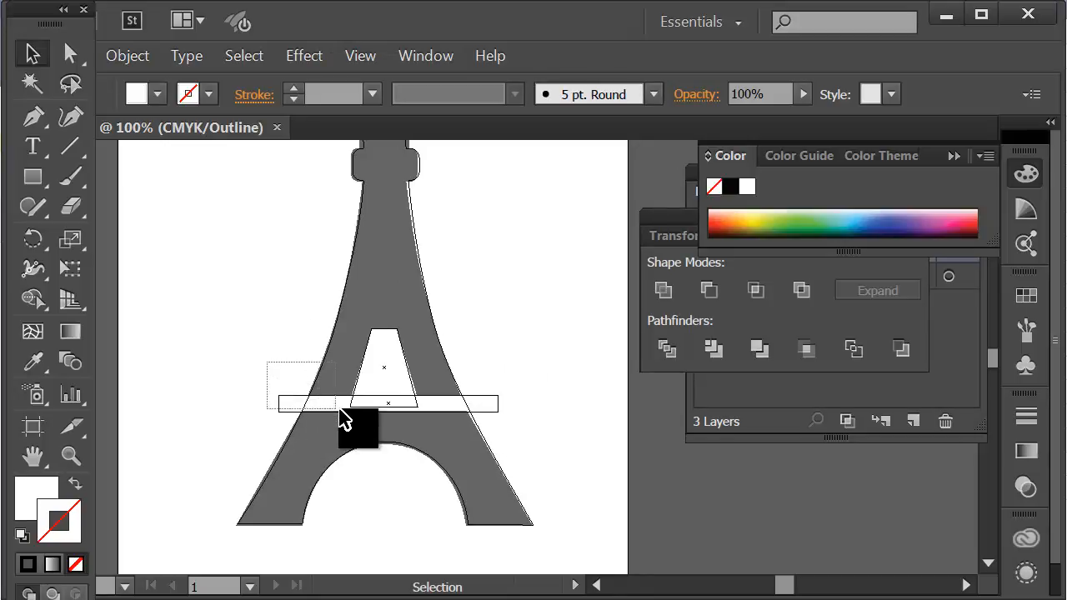
Cut the trapezoid and the horizontal bar out of the tower by selecting all shapes and applying Minus Front.
{"action": "key", "text": "ctrl+a"}
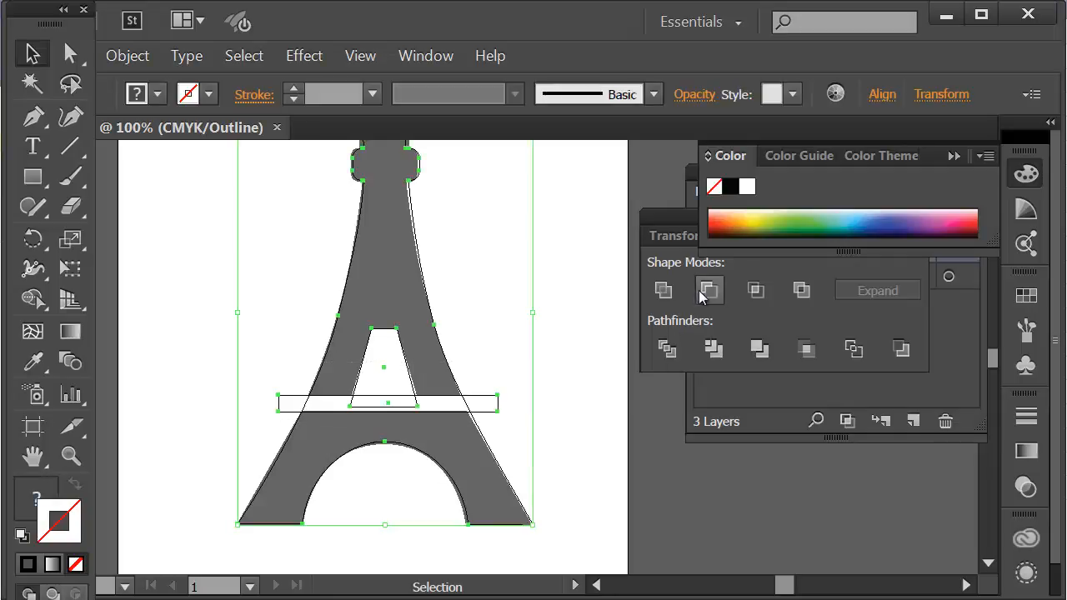
{"action": "left_click_drag", "start_coordinate": [670, 221], "coordinate": [666, 277]}
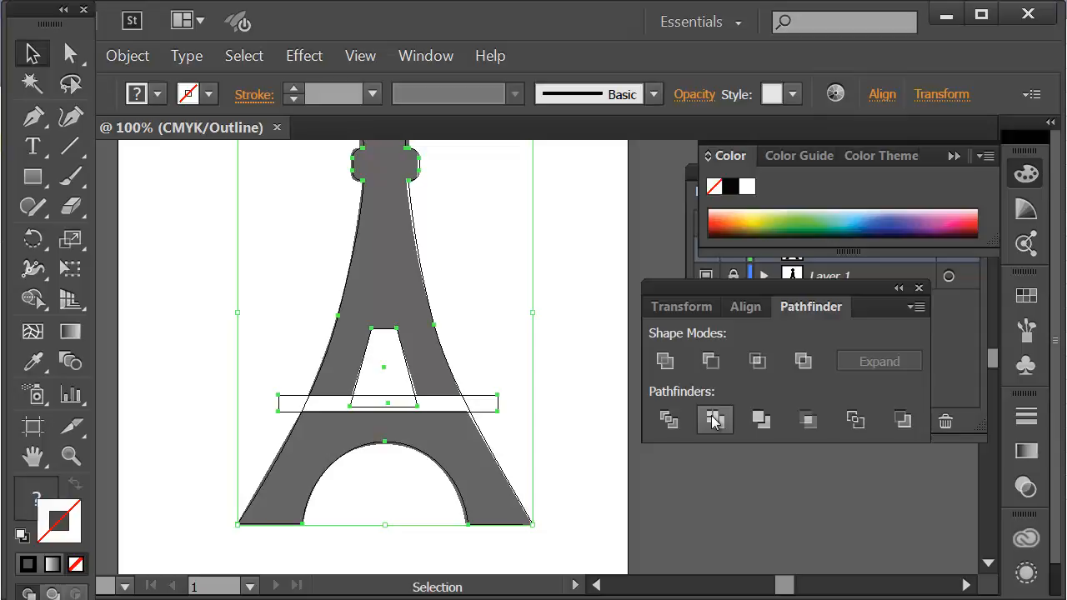
{"action": "left_click", "coordinate": [710, 361]}
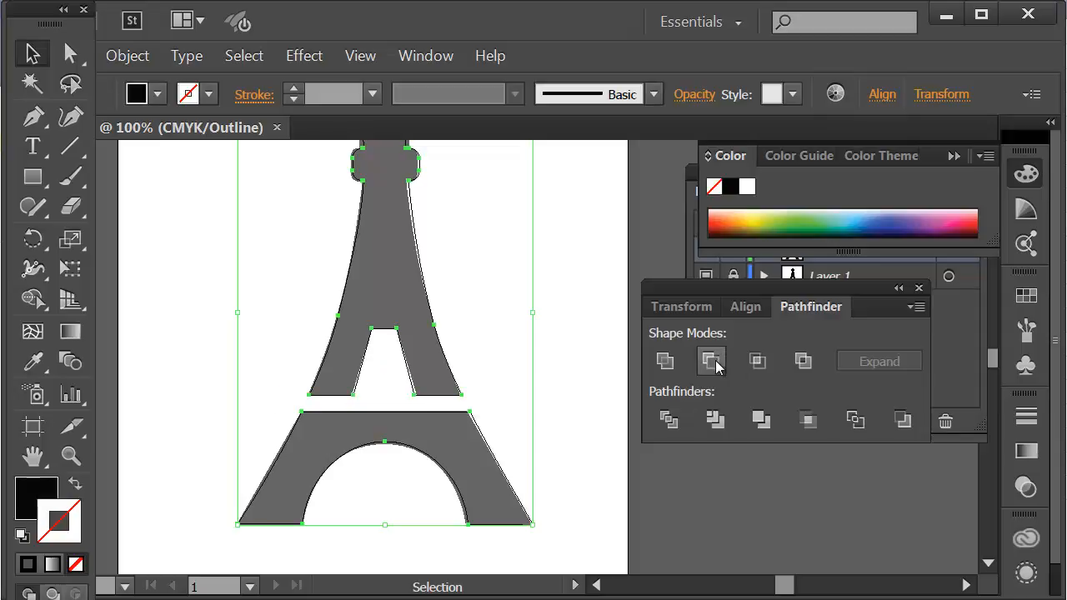
{"action": "left_click", "coordinate": [569, 413]}
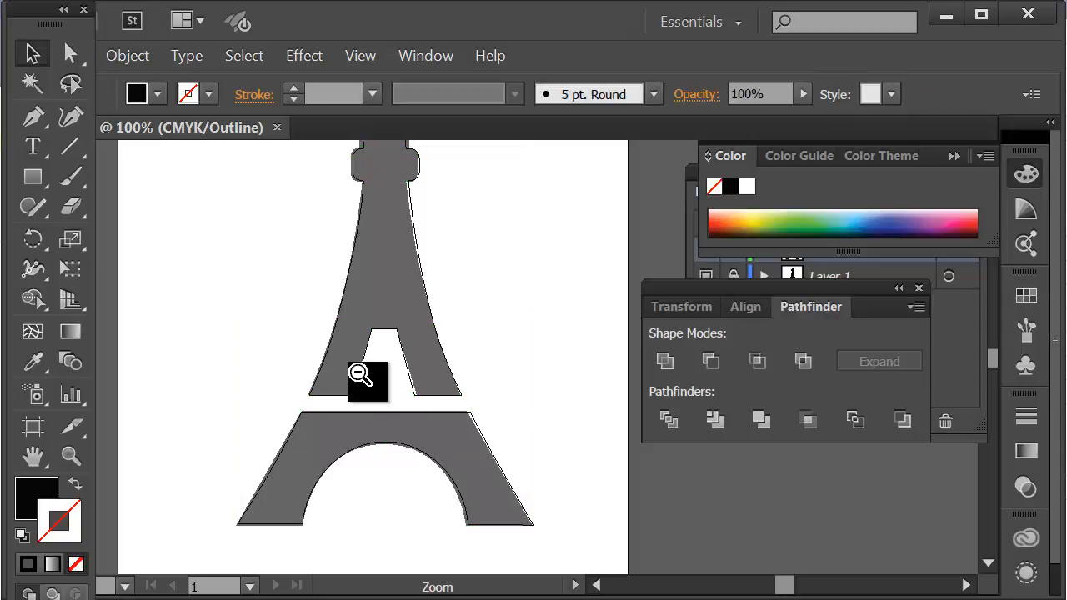
Switch to Preview mode at 66.67% zoom to inspect the whole tower silhouette with its openings.
{"action": "left_click", "coordinate": [360, 375], "text": "ctrl+alt"}
{"action": "left_click_drag", "start_coordinate": [578, 288], "coordinate": [510, 327]}
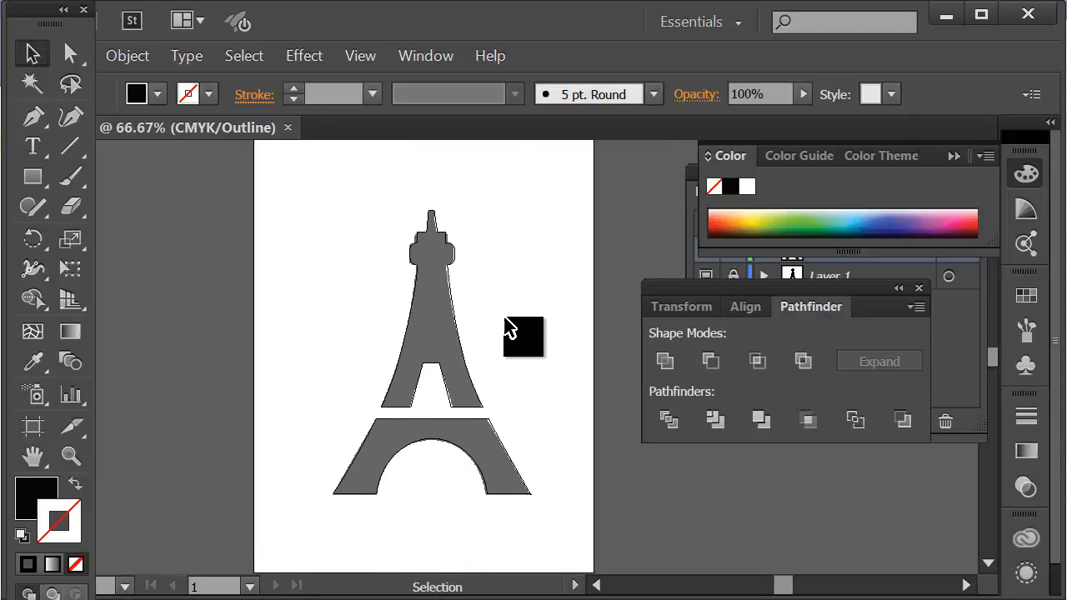
{"action": "key", "text": "ctrl+y"}
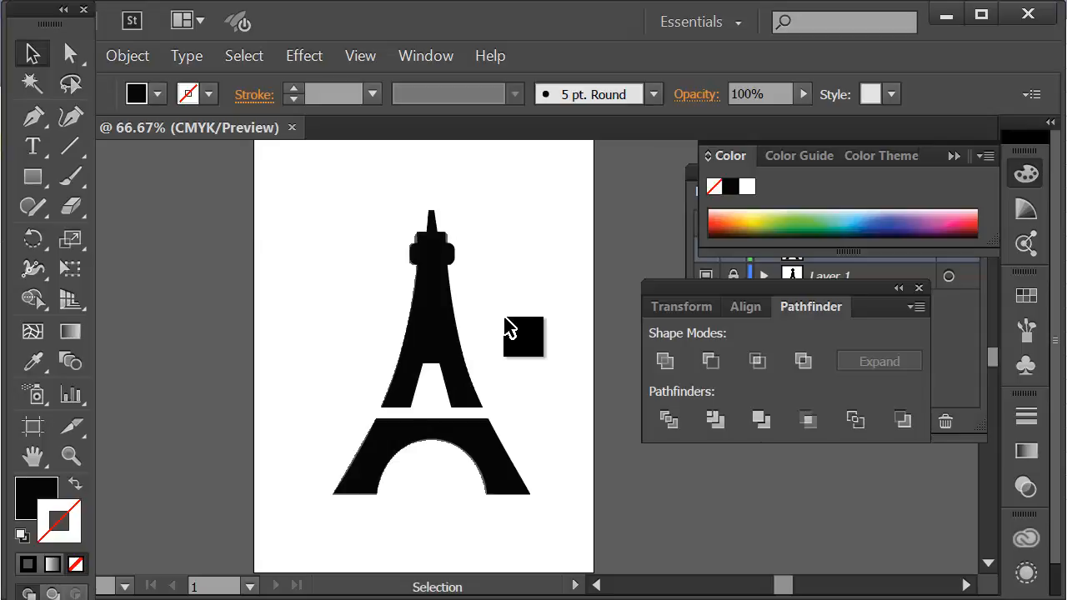
{"action": "key", "text": "ctrl+alt+space"}
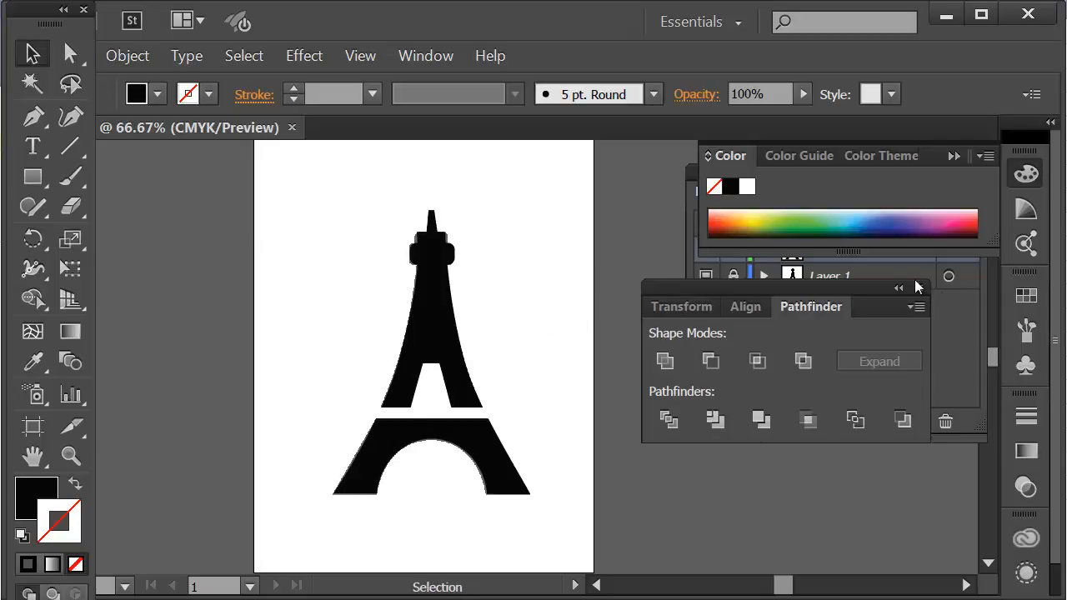
Close the Pathfinder panel and hide the template layer, Layer 1.
{"action": "left_click", "coordinate": [918, 288]}
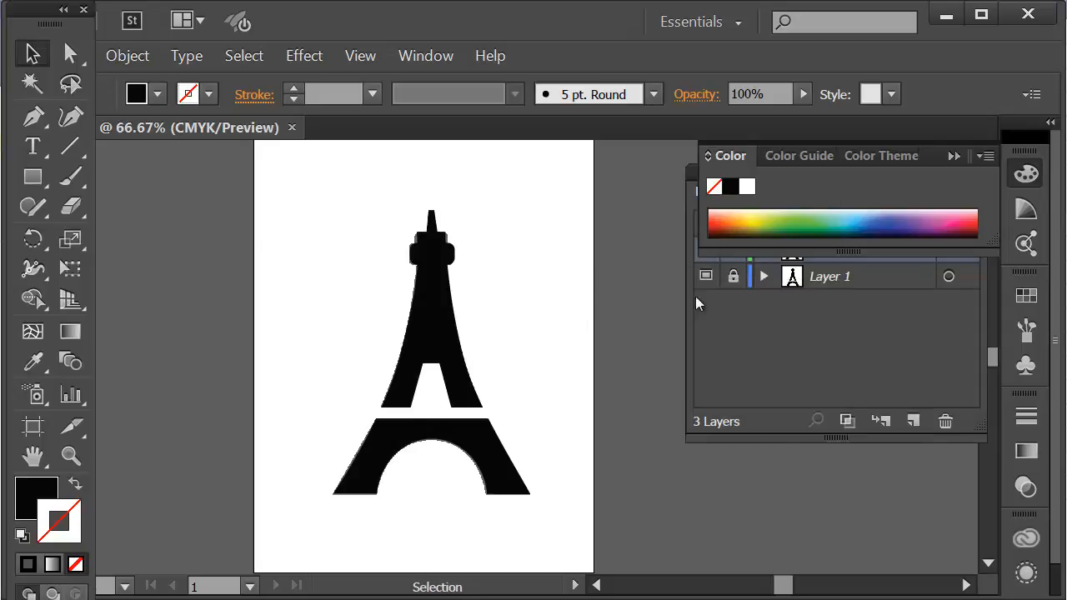
{"action": "left_click", "coordinate": [809, 357]}
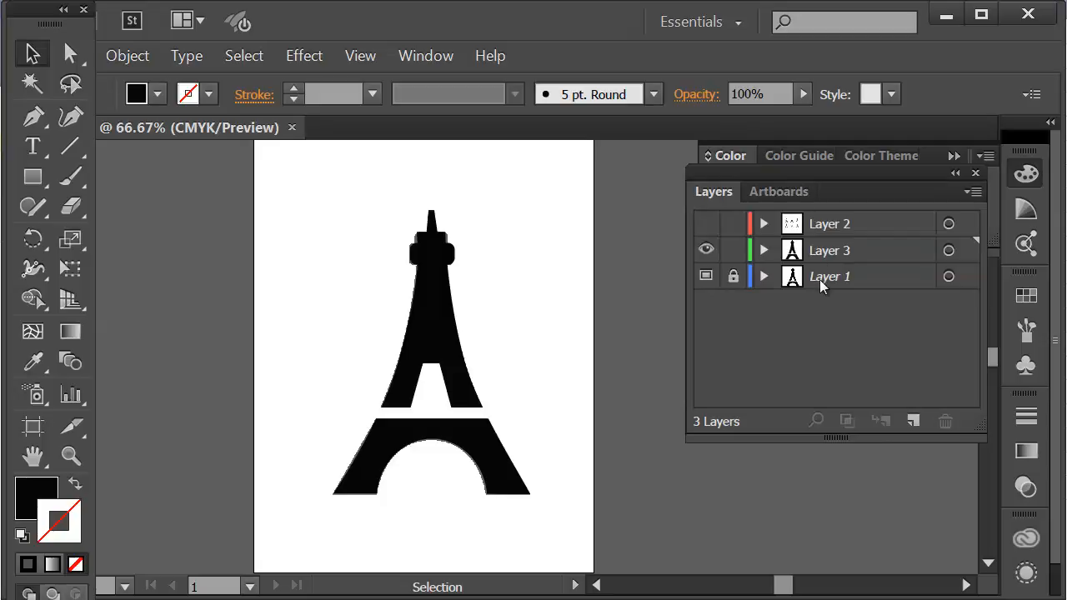
{"action": "left_click", "coordinate": [706, 276]}
Scale the whole tower silhouette down proportionally to a little under two thirds of its size, keeping its lower-left corner in place.
{"action": "key", "text": "ctrl+alt+space"}
{"action": "left_click", "coordinate": [452, 309]}
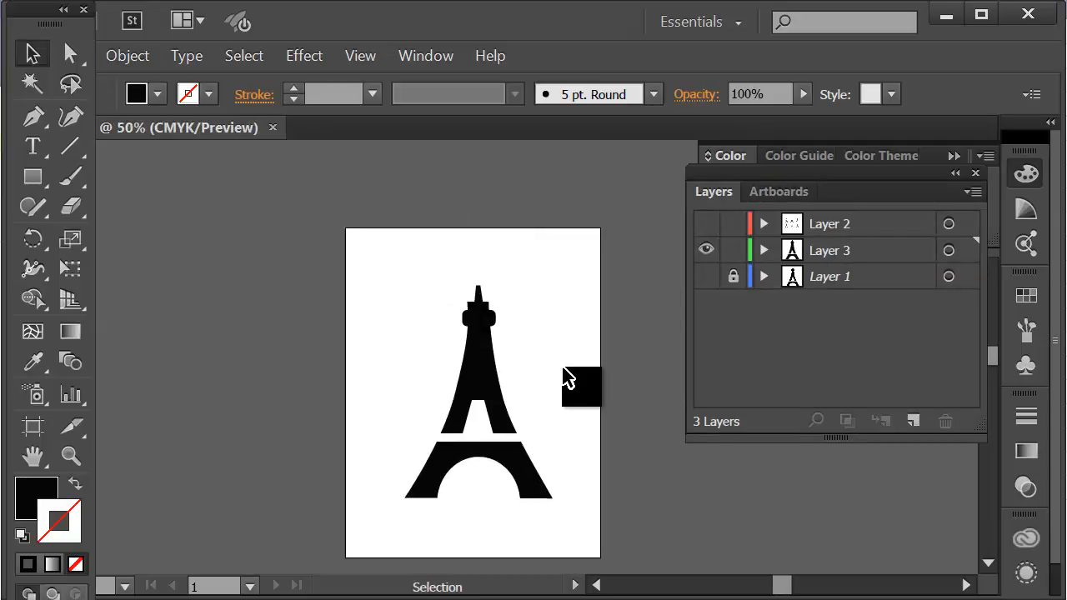
{"action": "left_click_drag", "start_coordinate": [354, 268], "coordinate": [592, 548]}
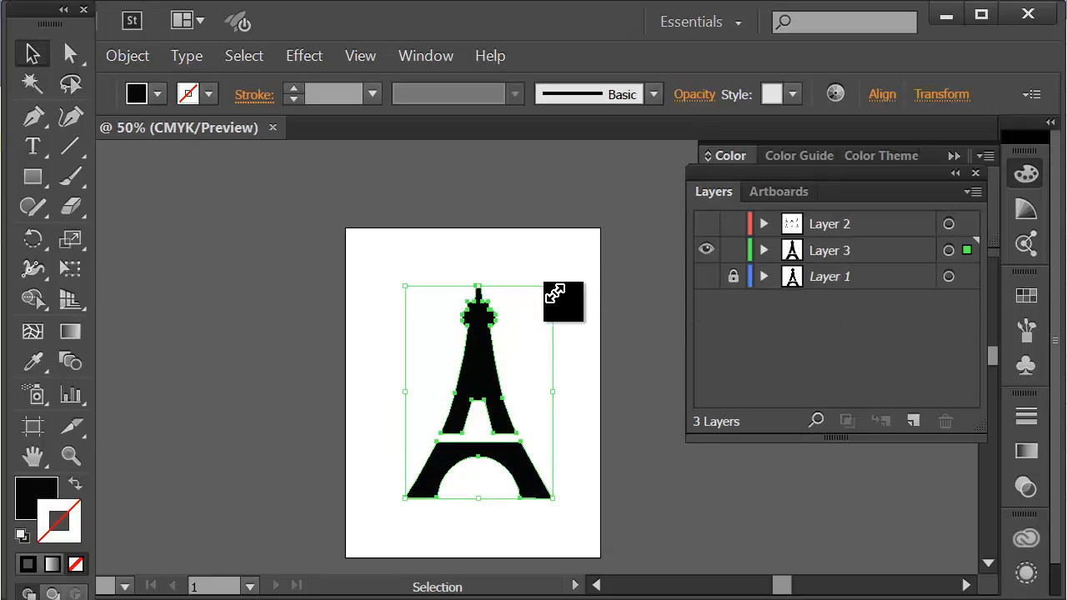
{"action": "left_click_drag", "start_coordinate": [554, 286], "coordinate": [504, 362]}
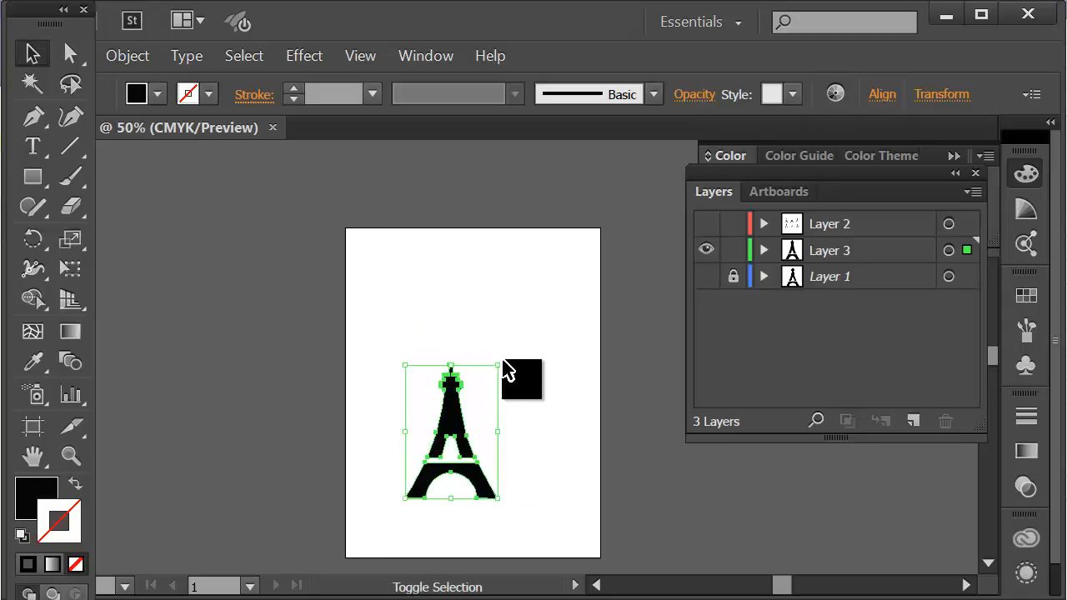
{"action": "left_click", "coordinate": [581, 363]}
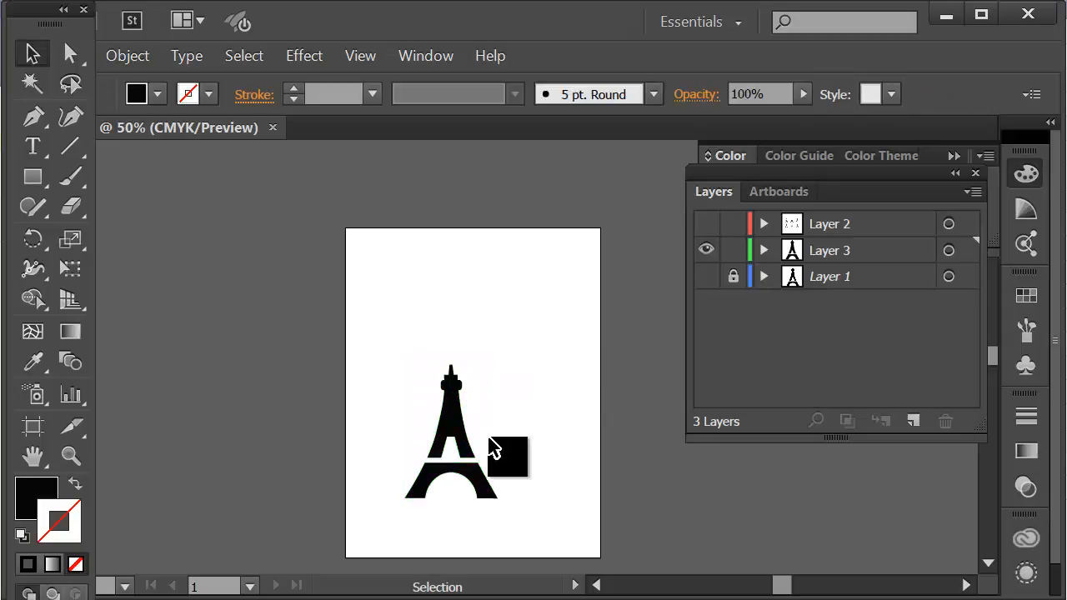
Move the tower silhouette up to about the centre of the artboard, with the whole artboard fitted in the window.
{"action": "left_click", "coordinate": [442, 425], "text": "ctrl+alt"}
{"action": "left_click", "coordinate": [504, 357], "text": "ctrl+alt"}
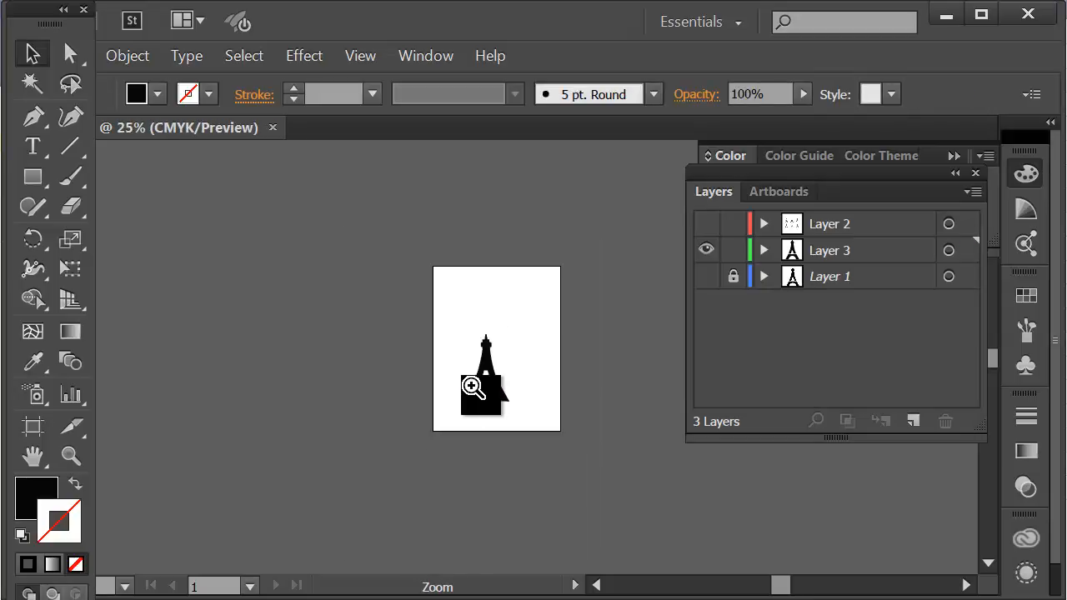
{"action": "left_click", "coordinate": [472, 386], "text": "ctrl"}
{"action": "left_click", "coordinate": [472, 386], "text": "ctrl"}
{"action": "left_click_drag", "start_coordinate": [611, 286], "coordinate": [552, 400]}
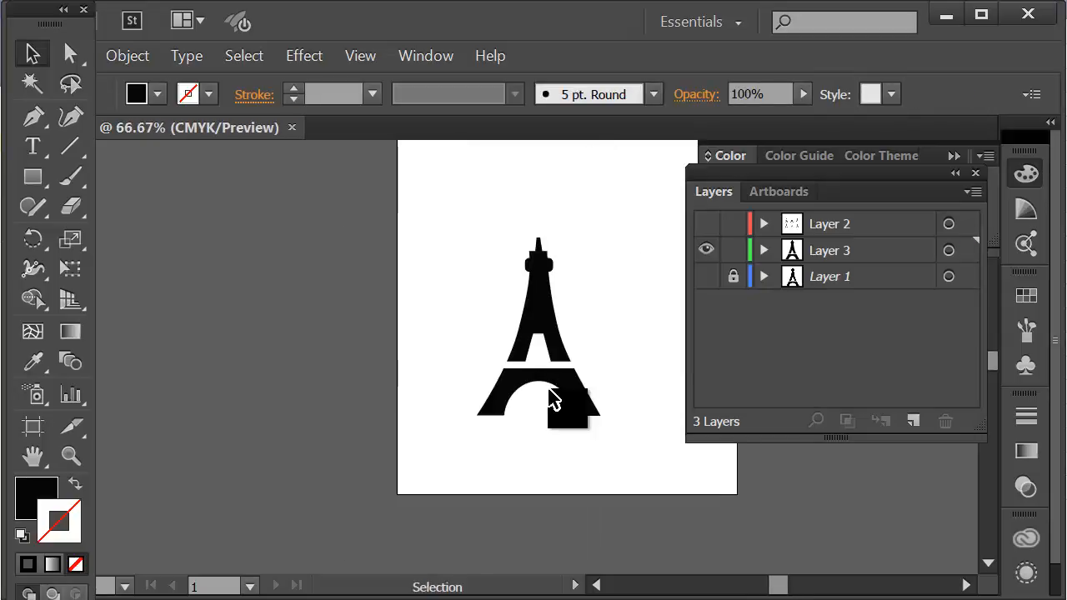
{"action": "key", "text": "ctrl+0"}
{"action": "left_click_drag", "start_coordinate": [410, 303], "coordinate": [528, 520]}
{"action": "left_click_drag", "start_coordinate": [481, 432], "coordinate": [514, 391]}
{"action": "left_click", "coordinate": [587, 338]}
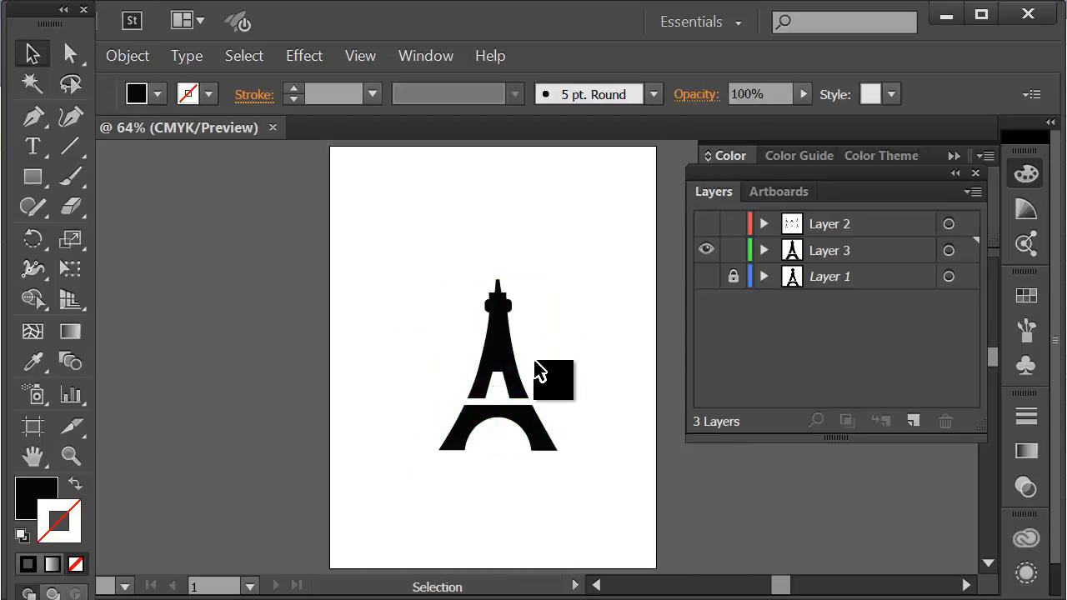
{"action": "left_click", "coordinate": [496, 355]}
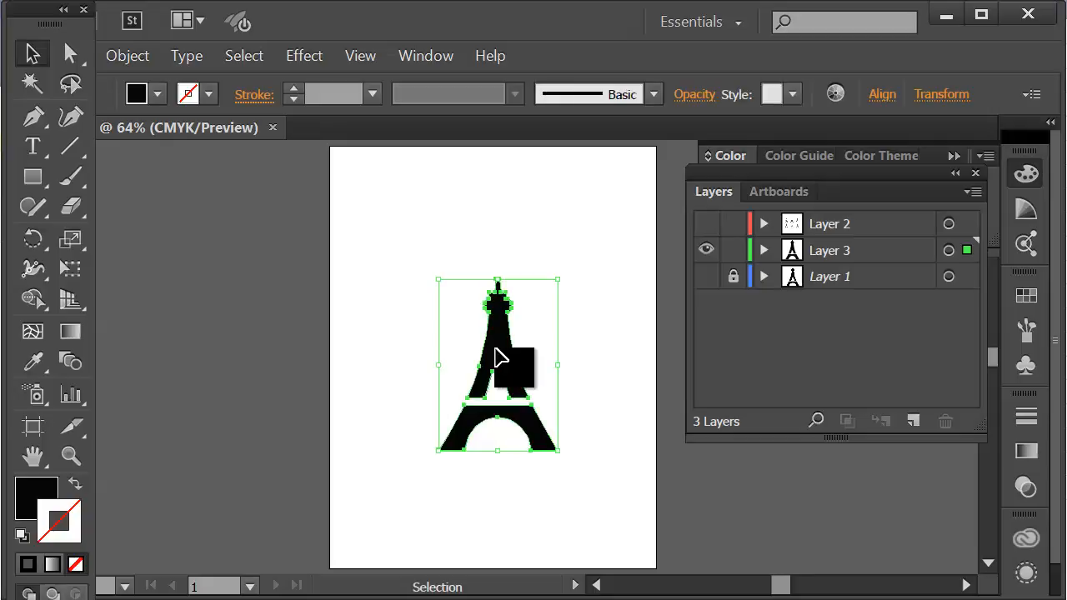
{"action": "left_click", "coordinate": [588, 263]}
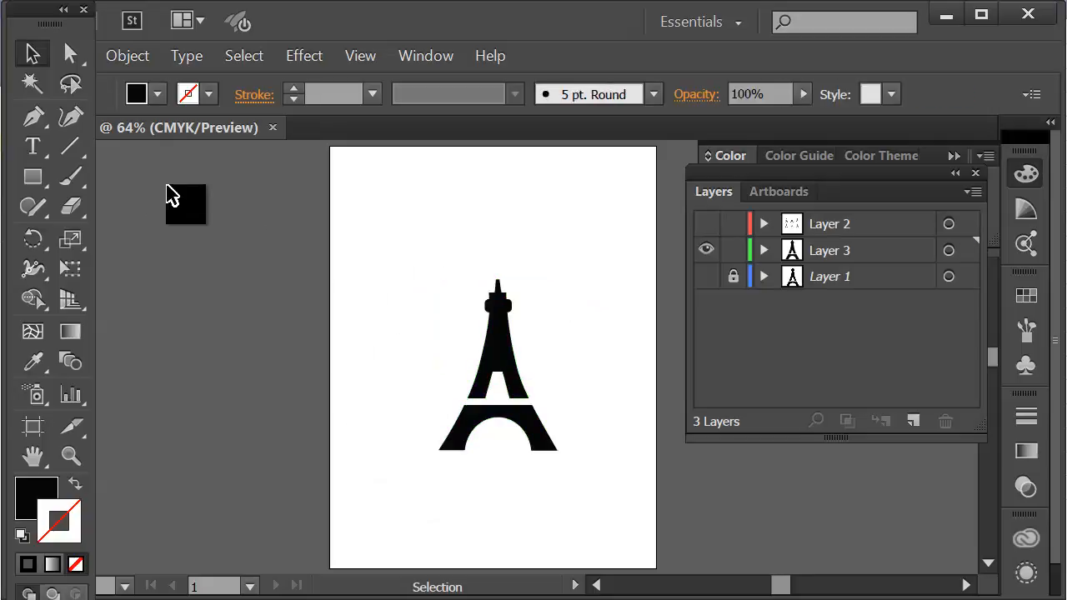
{"action": "left_click_drag", "start_coordinate": [29, 187], "coordinate": [125, 238]}
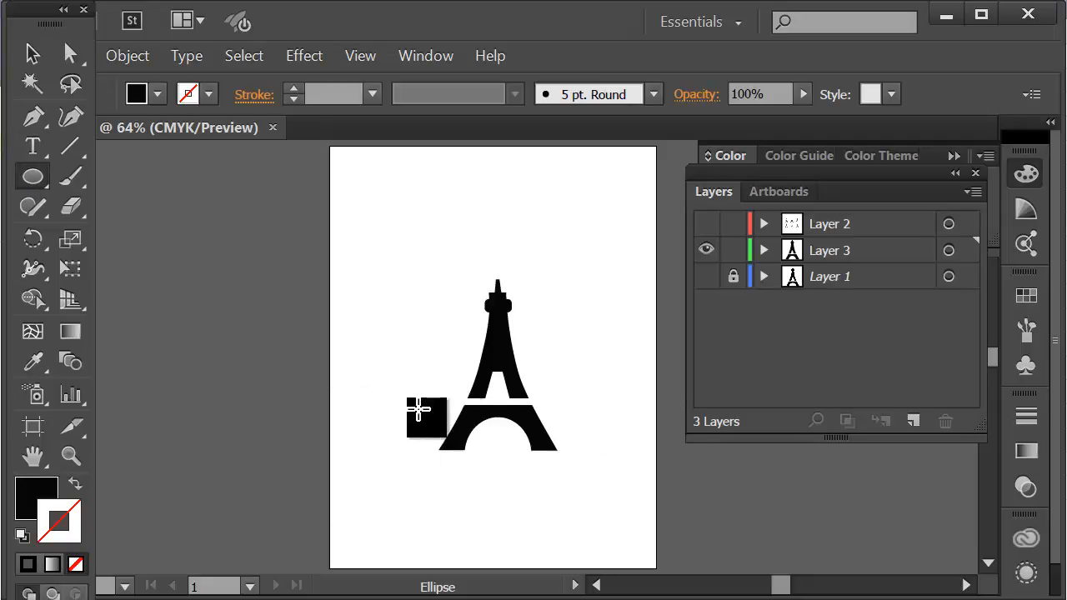
{"action": "left_click_drag", "start_coordinate": [404, 446], "coordinate": [647, 491]}
{"action": "key", "text": "ctrl+z"}
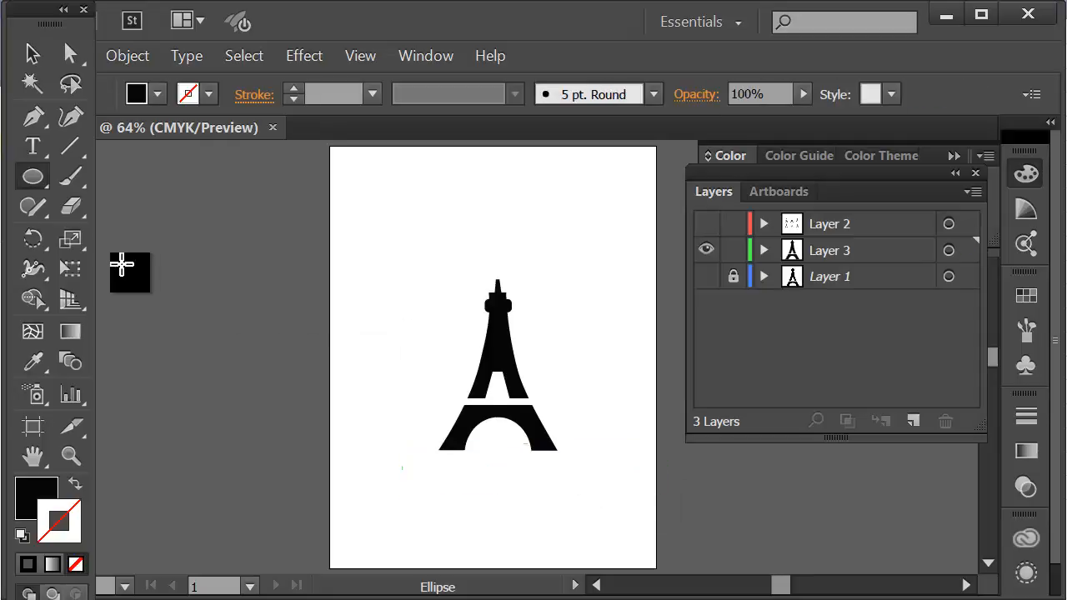
Draw a black rectangle about 297 by 66 pt across the tower's feet, extending slightly past both legs.
{"action": "left_click", "coordinate": [41, 176]}
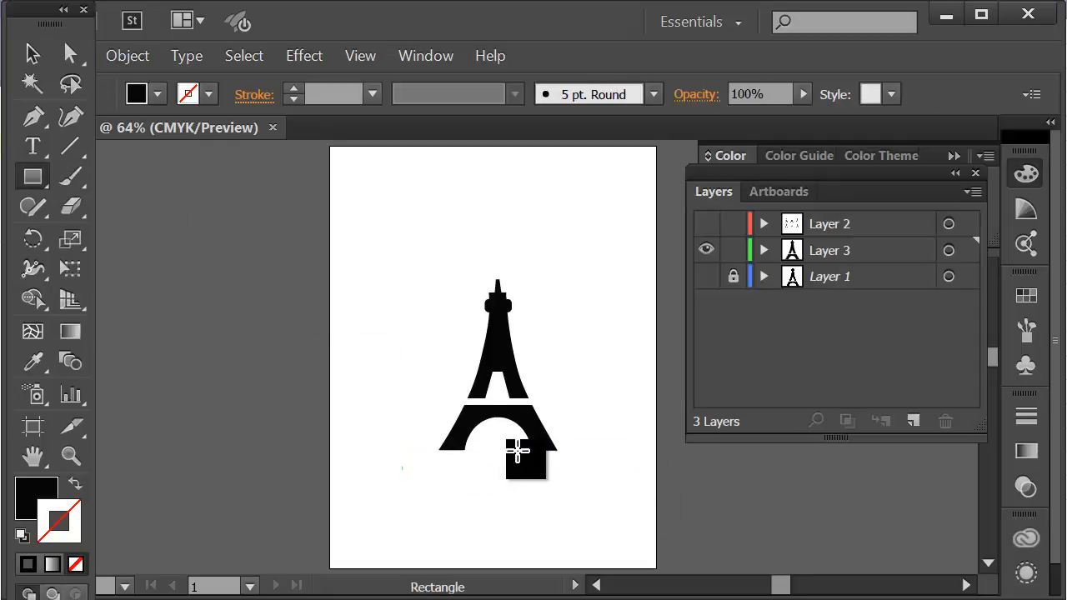
{"action": "left_click", "coordinate": [98, 178]}
{"action": "left_click_drag", "start_coordinate": [416, 445], "coordinate": [572, 480]}
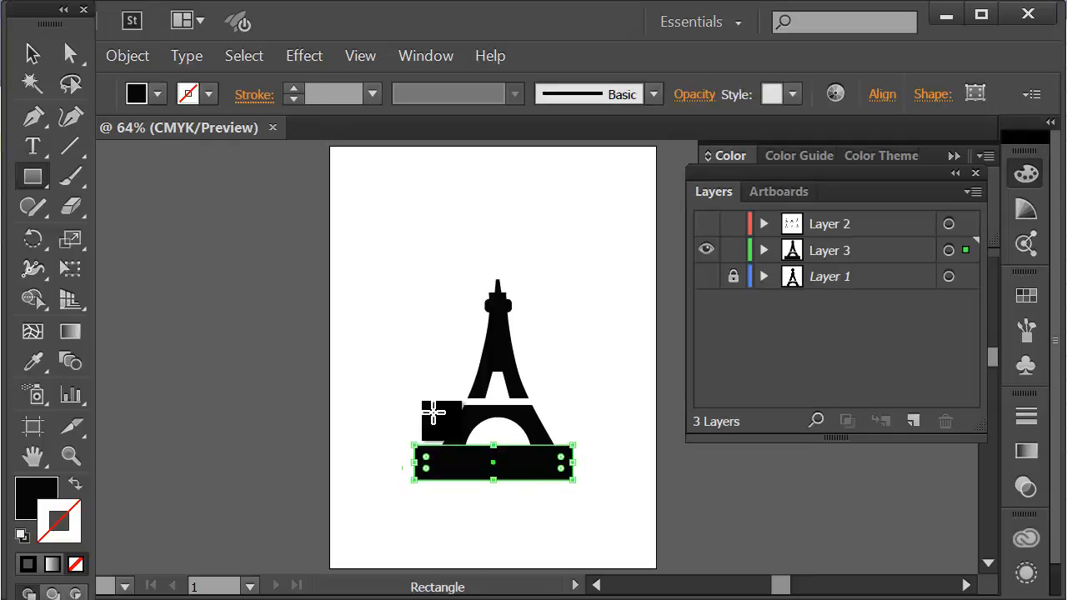
{"action": "left_click", "coordinate": [33, 52]}
{"action": "left_click", "coordinate": [392, 193]}
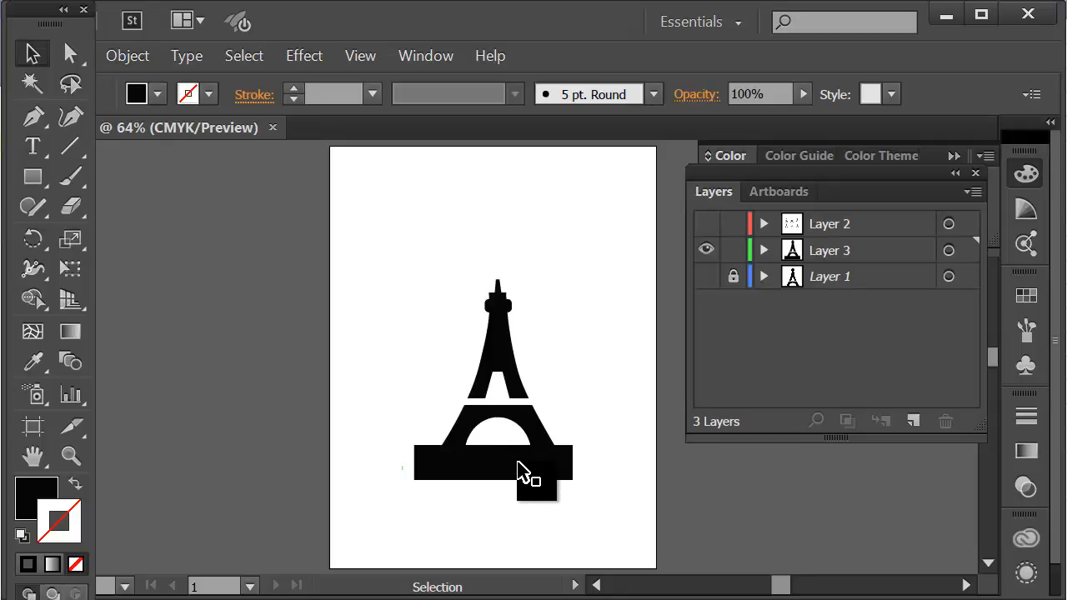
Select the tower together with the base rectangle and align their horizontal centres.
{"action": "left_click_drag", "start_coordinate": [461, 544], "coordinate": [530, 409]}
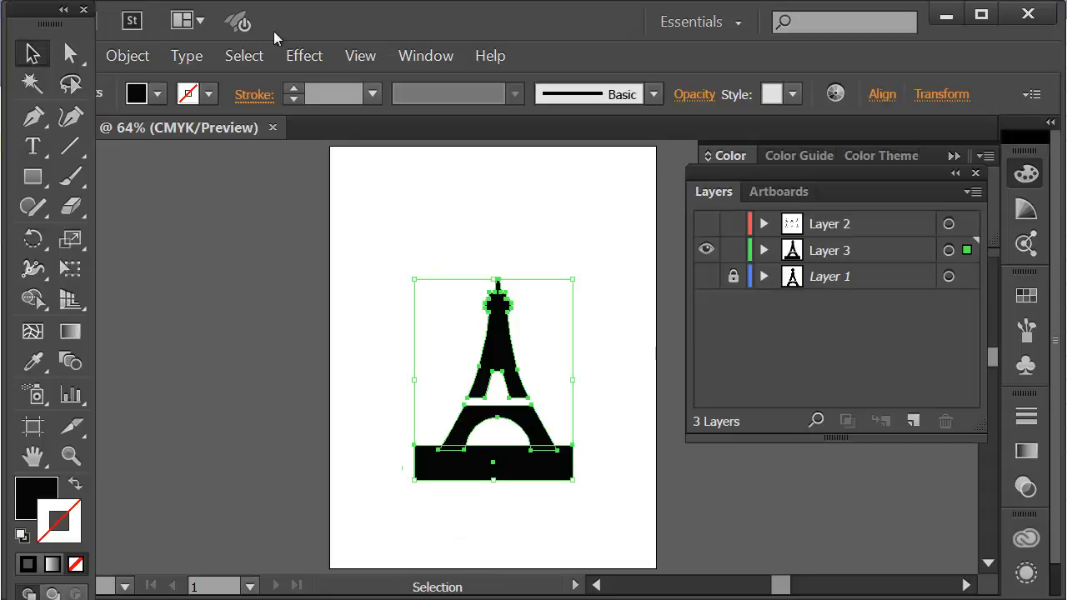
{"action": "left_click", "coordinate": [371, 55]}
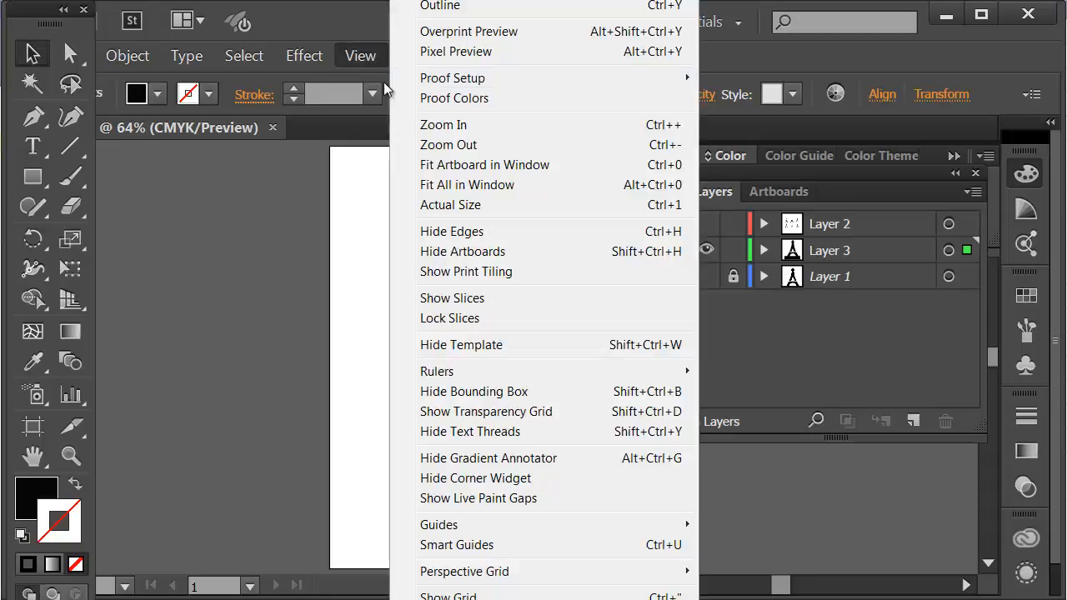
{"action": "left_click", "coordinate": [371, 32]}
{"action": "left_click", "coordinate": [421, 55]}
{"action": "left_click", "coordinate": [543, 54]}
{"action": "left_click", "coordinate": [709, 361]}
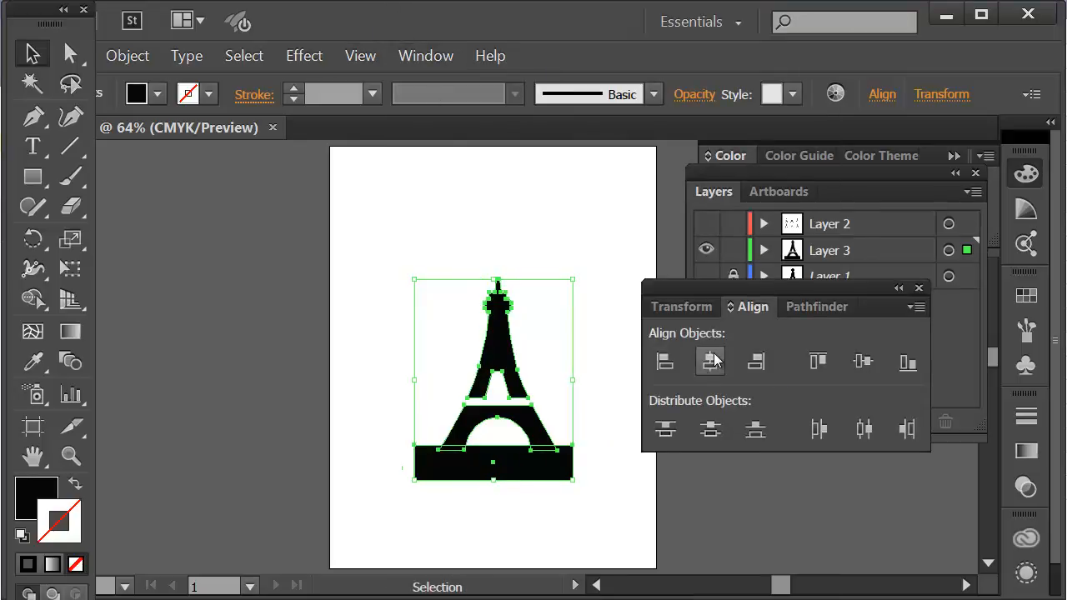
{"action": "left_click", "coordinate": [538, 487]}
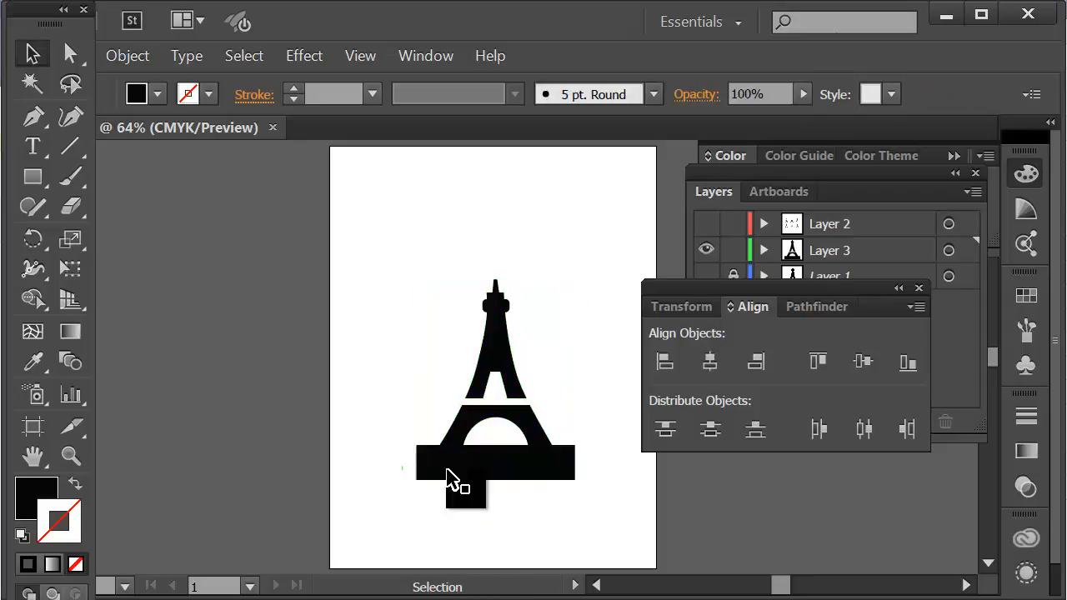
{"action": "left_click_drag", "start_coordinate": [525, 470], "coordinate": [134, 236]}
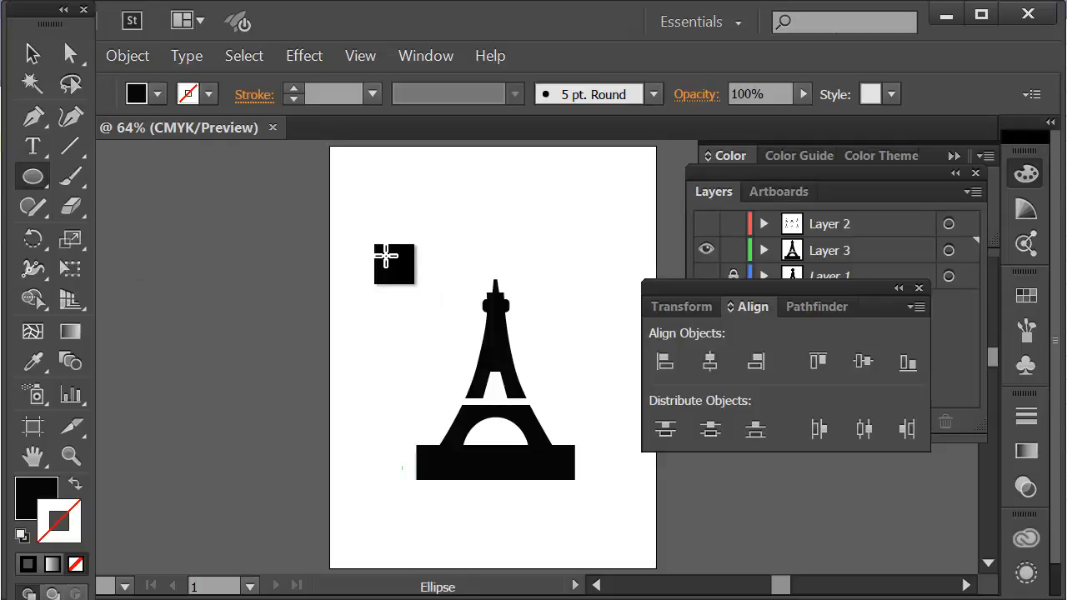
{"action": "left_click_drag", "start_coordinate": [383, 256], "coordinate": [572, 453]}
{"action": "key", "text": "ctrl+z"}
{"action": "left_click_drag", "start_coordinate": [34, 175], "coordinate": [84, 178]}
{"action": "left_click", "coordinate": [328, 184]}
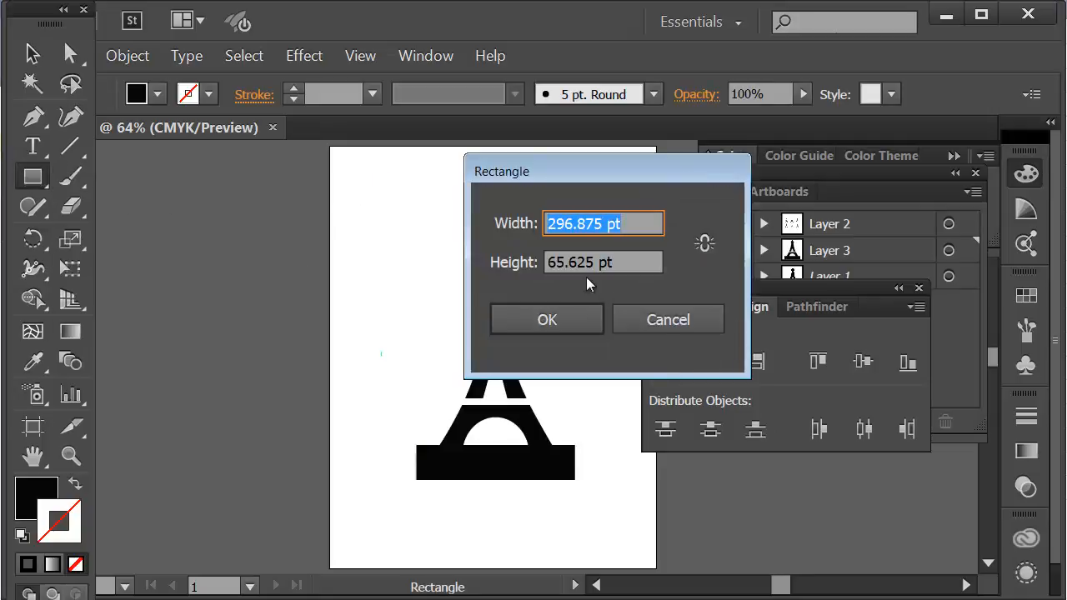
{"action": "left_click", "coordinate": [707, 317]}
{"action": "left_click_drag", "start_coordinate": [406, 182], "coordinate": [579, 334]}
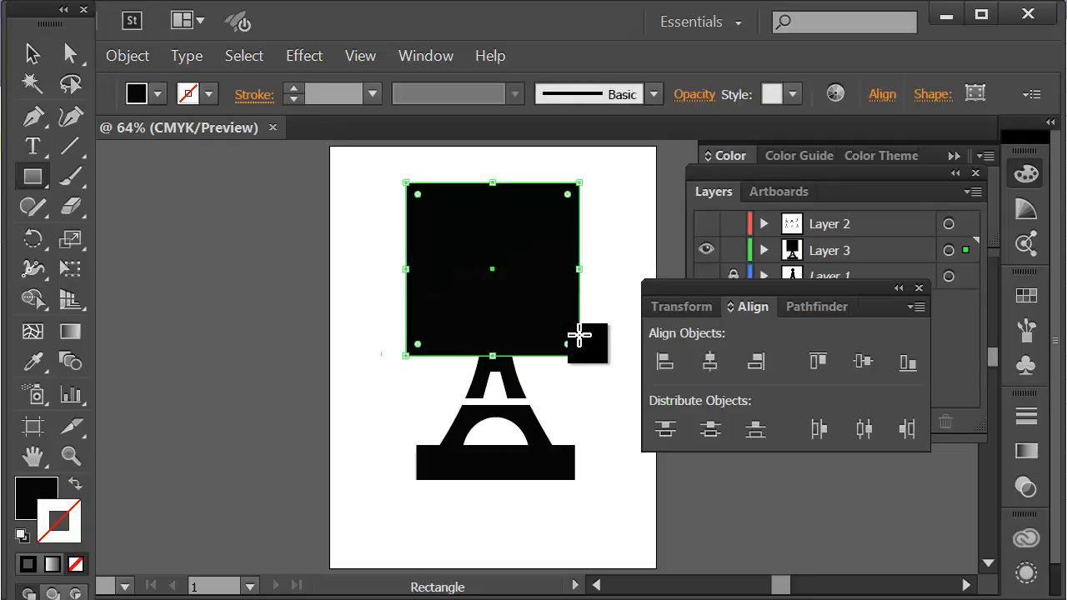
{"action": "key", "text": "Delete"}
Draw a large circle with the Ellipse tool, slightly wider than the base rectangle and covering most of the tower.
{"action": "left_click", "coordinate": [32, 176]}
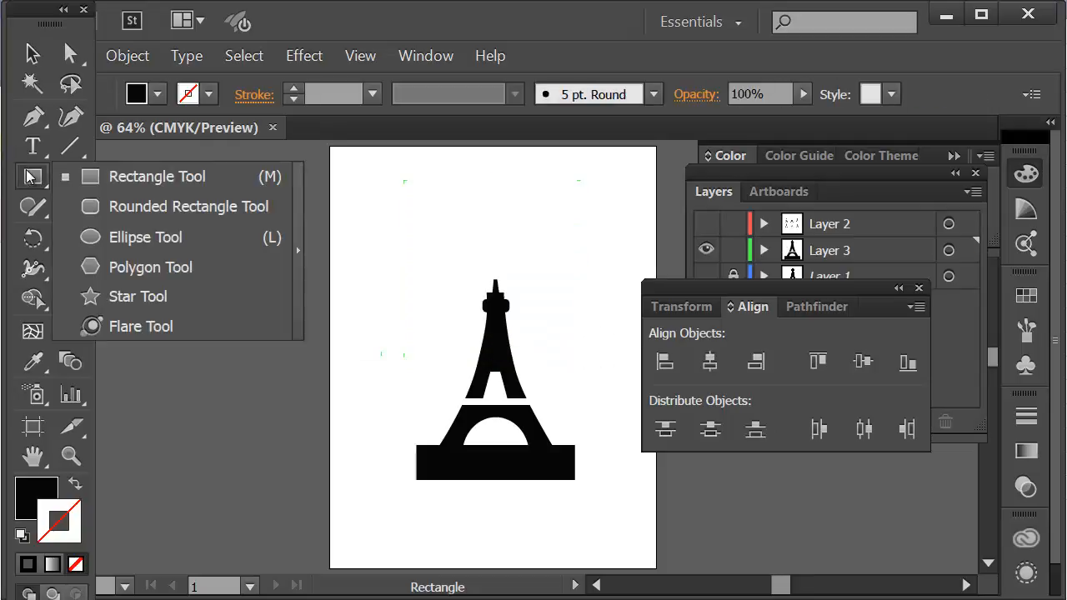
{"action": "left_click", "coordinate": [87, 238]}
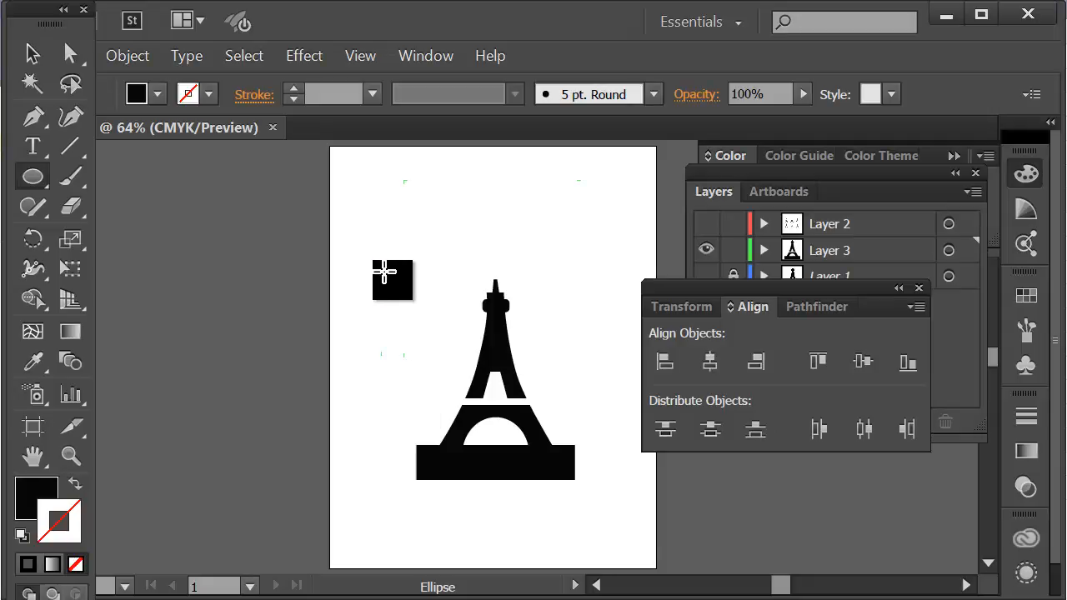
{"action": "left_click_drag", "start_coordinate": [377, 255], "coordinate": [554, 423]}
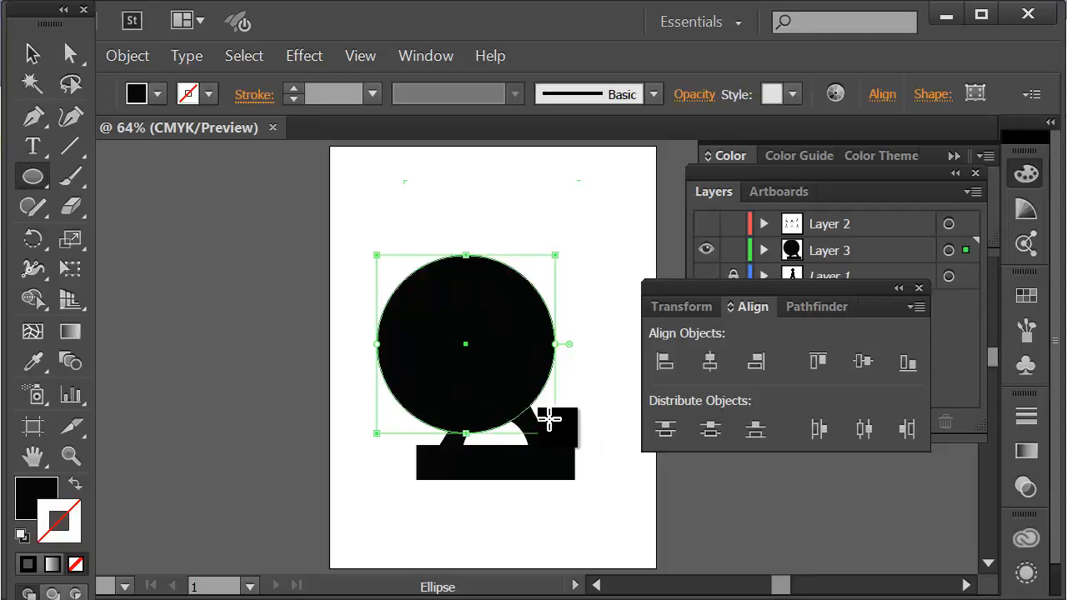
{"action": "left_click", "coordinate": [32, 54]}
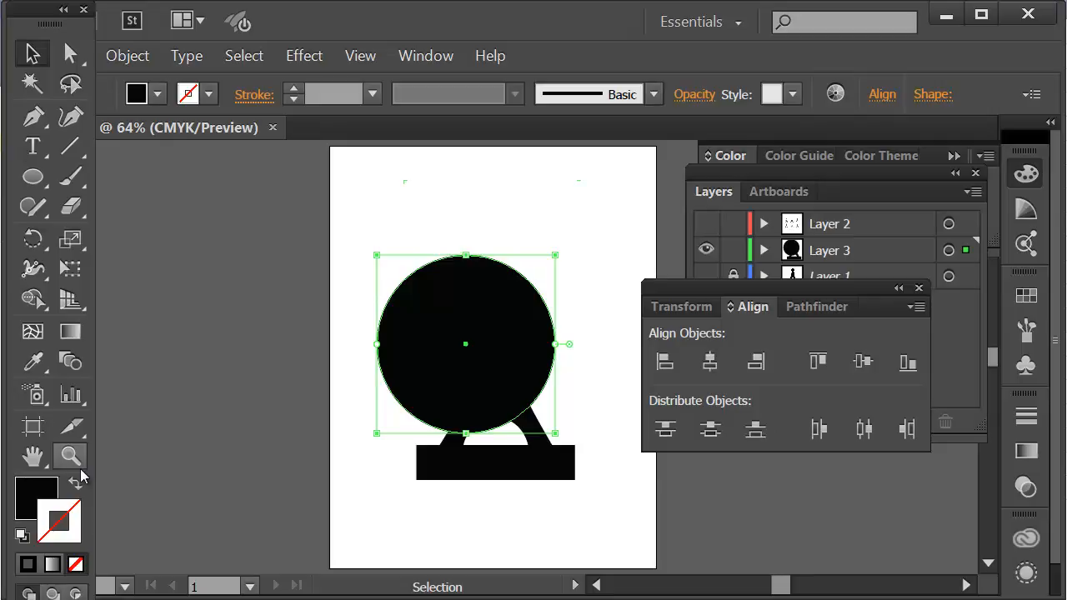
In Outline mode, select the circle, tower and base rectangle and align their horizontal centres.
{"action": "key", "text": "ctrl+y"}
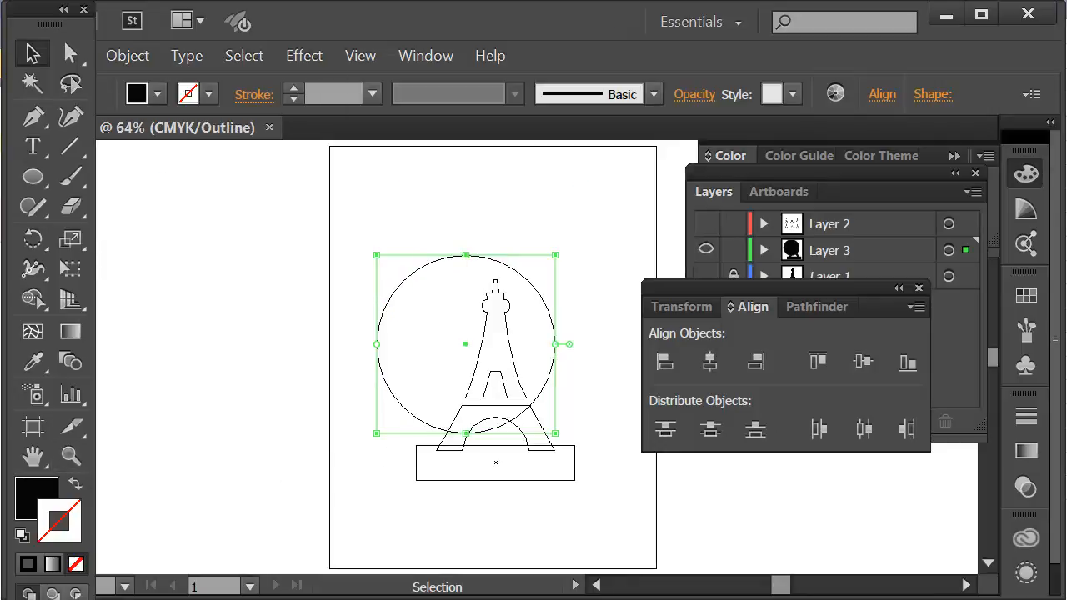
{"action": "left_click_drag", "start_coordinate": [469, 211], "coordinate": [522, 512]}
{"action": "left_click", "coordinate": [709, 360]}
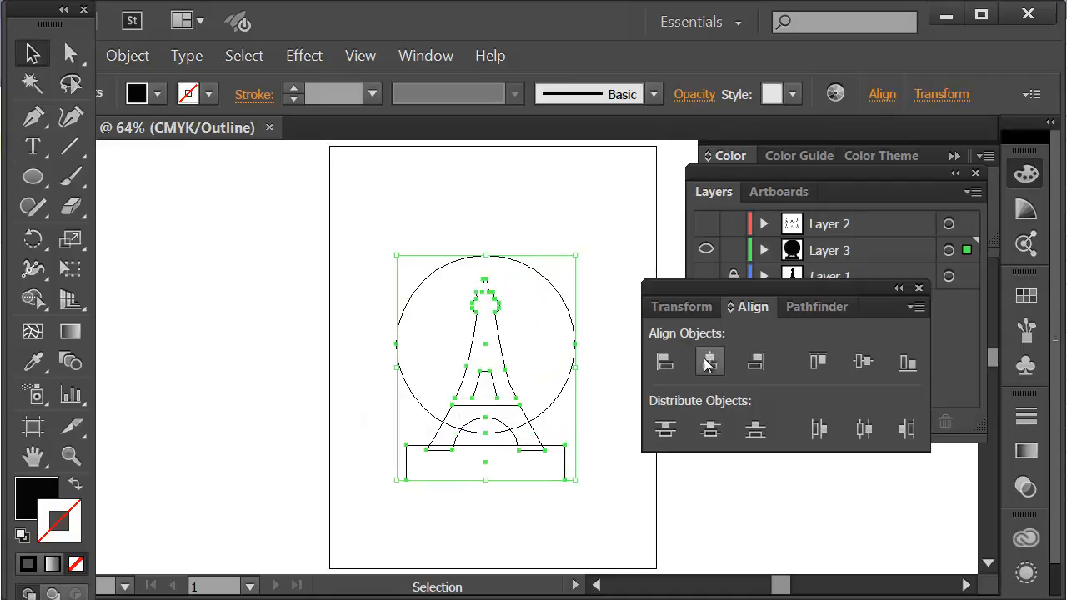
{"action": "left_click", "coordinate": [265, 274]}
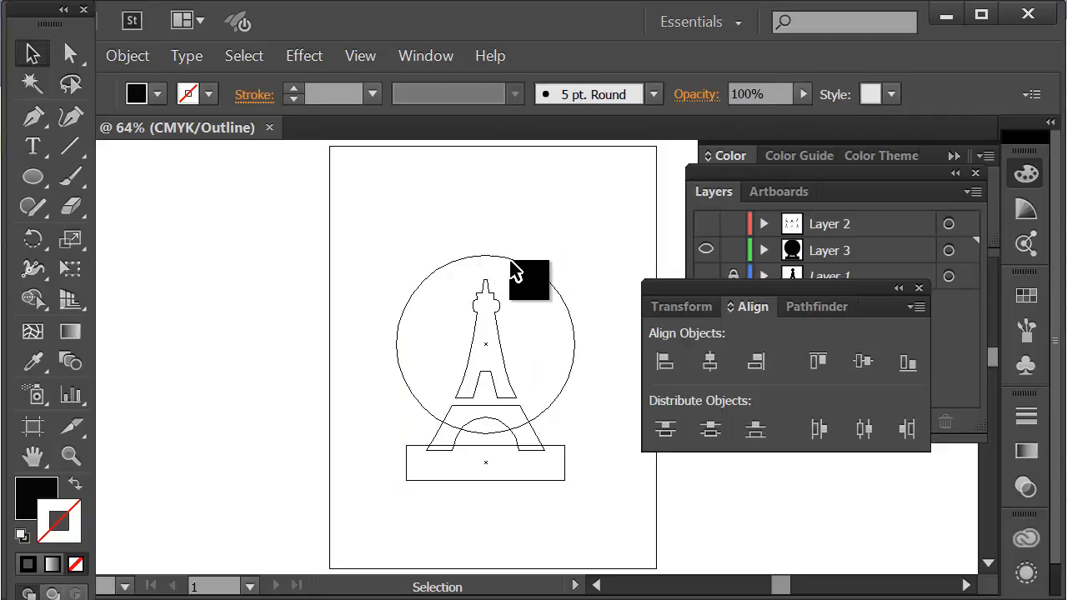
Return to Preview mode and add the path text "Upper Crust" along the circle, starting at its topmost point.
{"action": "left_click", "coordinate": [516, 266]}
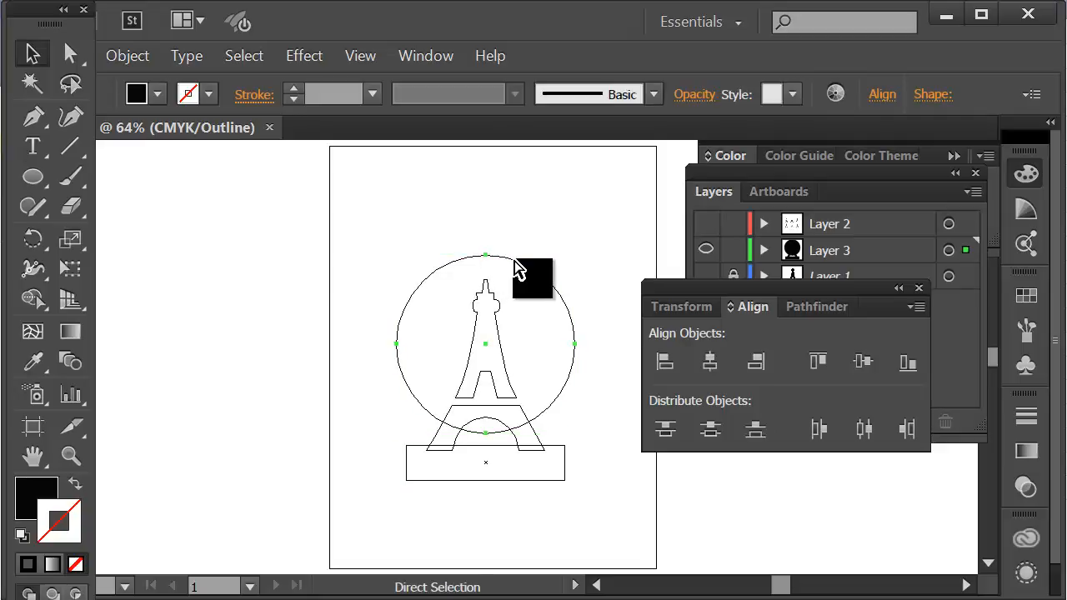
{"action": "key", "text": "ctrl+y"}
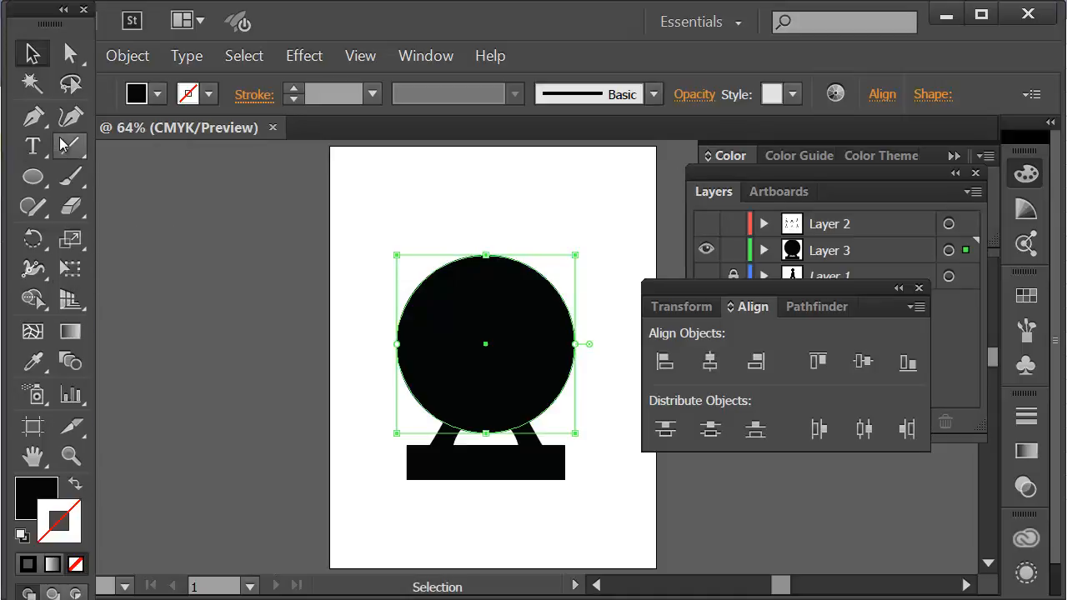
{"action": "left_click_drag", "start_coordinate": [30, 150], "coordinate": [170, 209]}
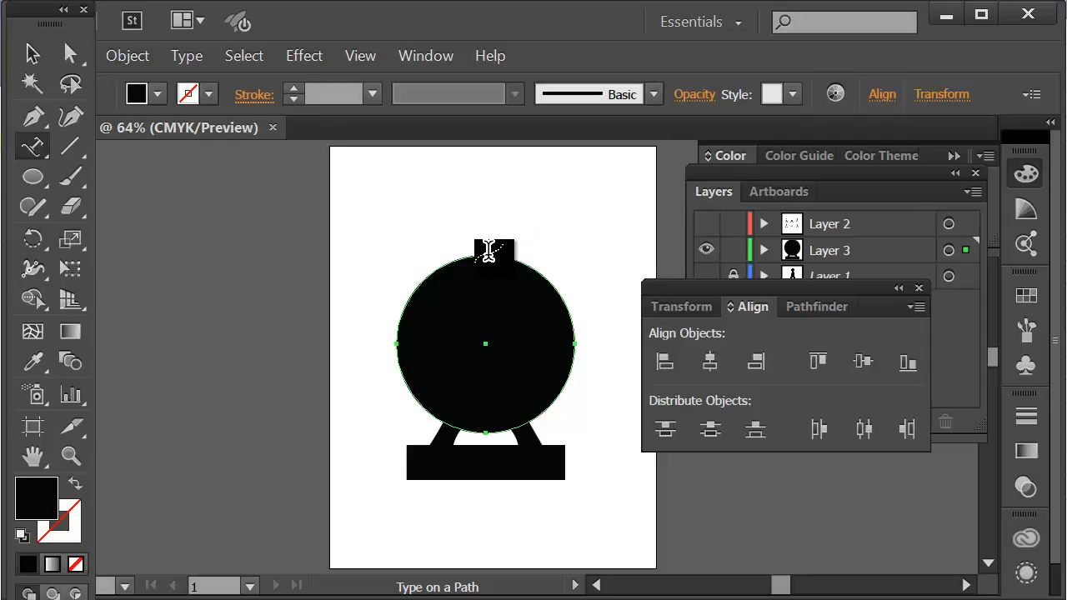
{"action": "left_click", "coordinate": [488, 250]}
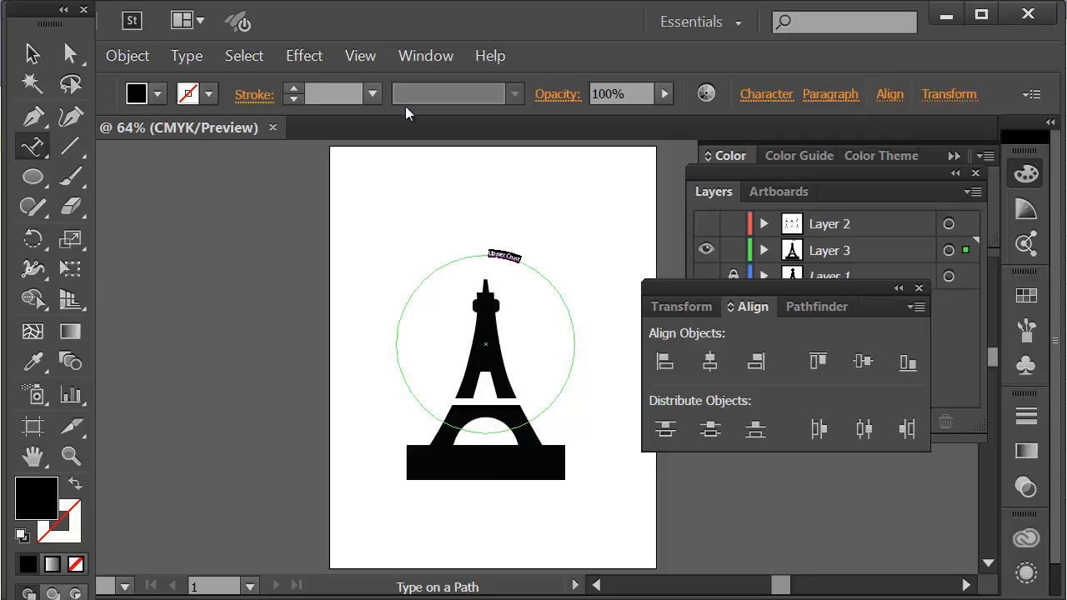
Change the font of the "Upper Crust" path text to Ravie.
{"action": "left_click", "coordinate": [754, 96]}
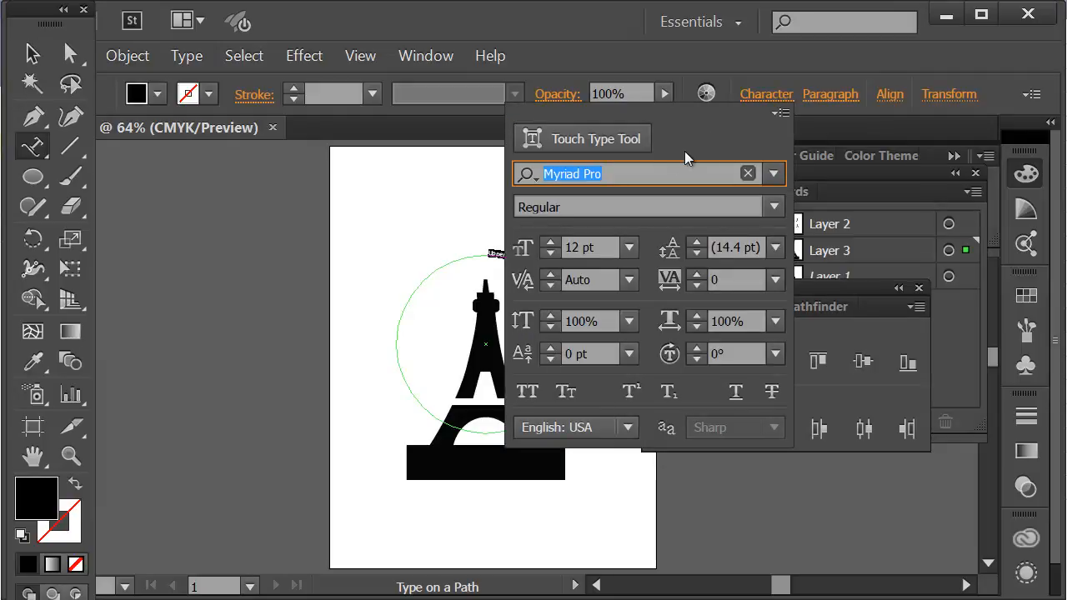
{"action": "left_click", "coordinate": [773, 175]}
{"action": "scroll", "coordinate": [708, 250], "scroll_direction": "up", "scroll_amount": 15}
{"action": "scroll", "coordinate": [689, 347], "scroll_direction": "up", "scroll_amount": 8}
{"action": "scroll", "coordinate": [689, 348], "scroll_direction": "down", "scroll_amount": 20}
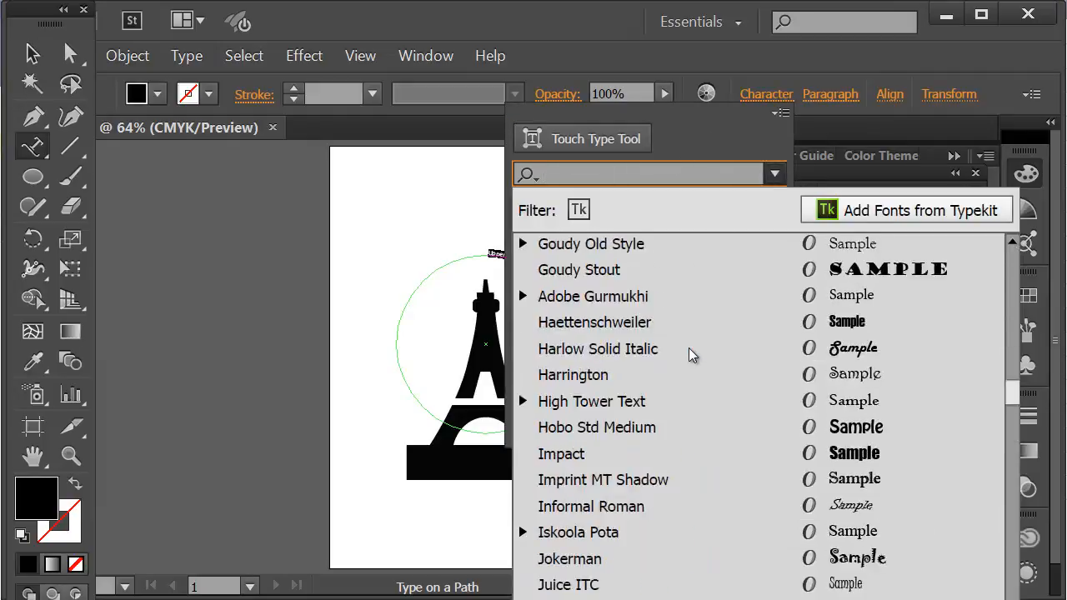
{"action": "scroll", "coordinate": [688, 347], "scroll_direction": "down", "scroll_amount": 15}
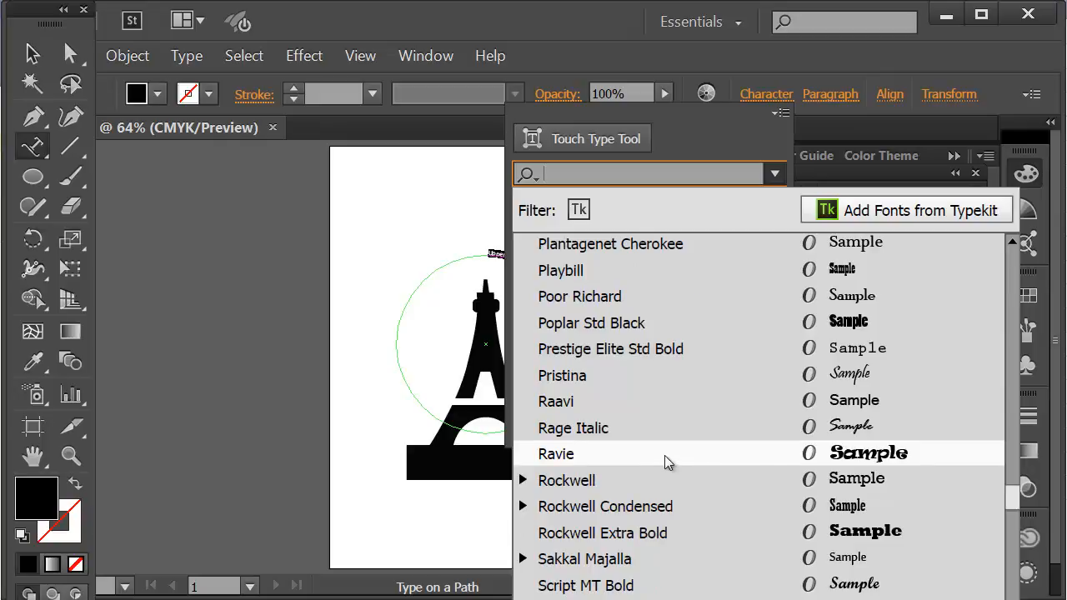
{"action": "left_click", "coordinate": [857, 454]}
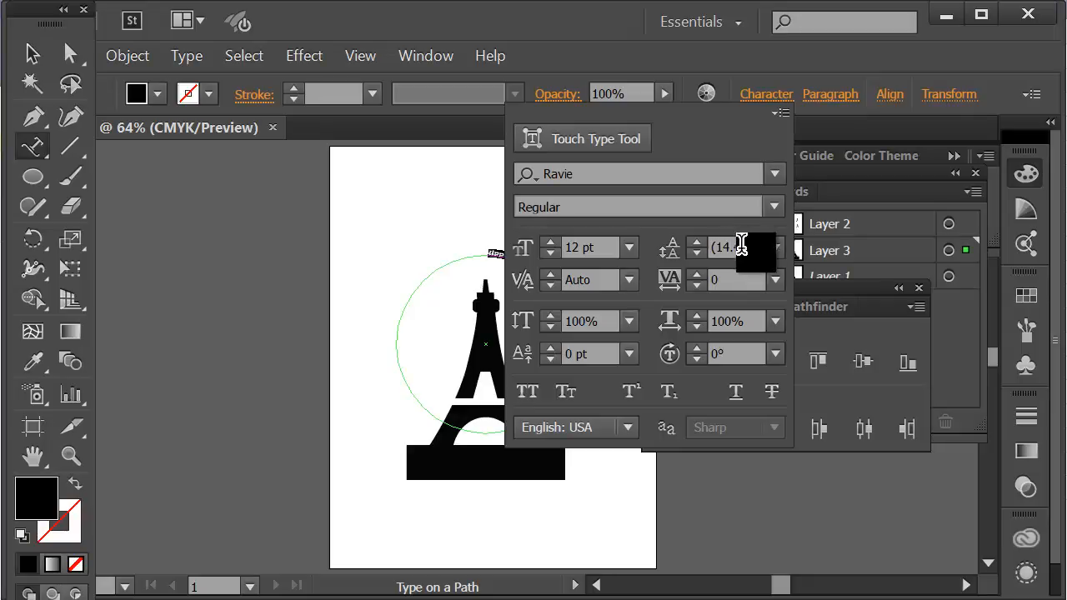
Set the path text's leading to 48 pt and open the full Character panel.
{"action": "left_click", "coordinate": [775, 248]}
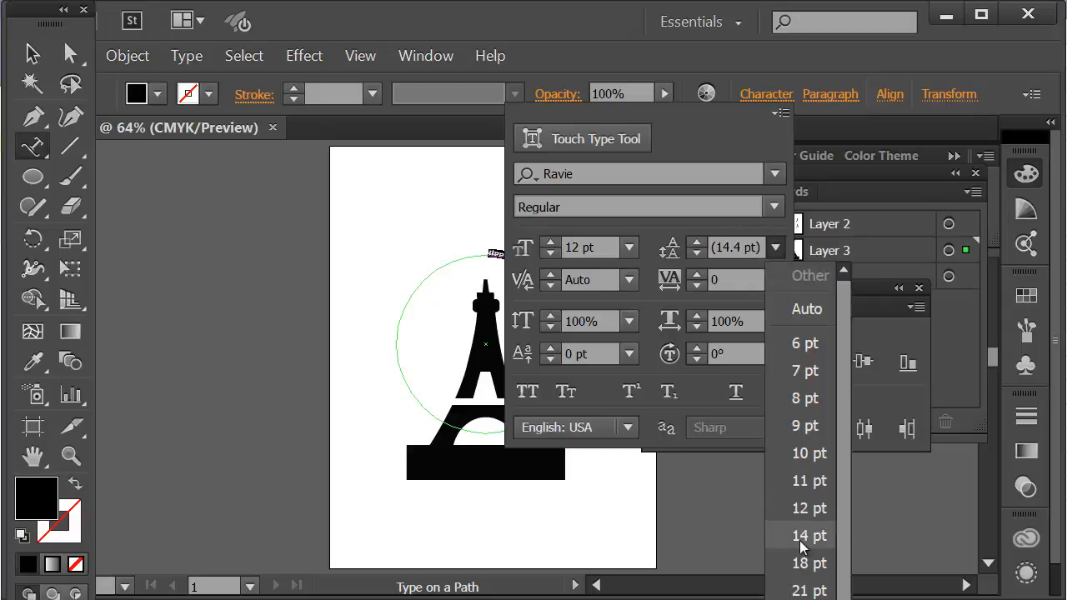
{"action": "left_click", "coordinate": [808, 597]}
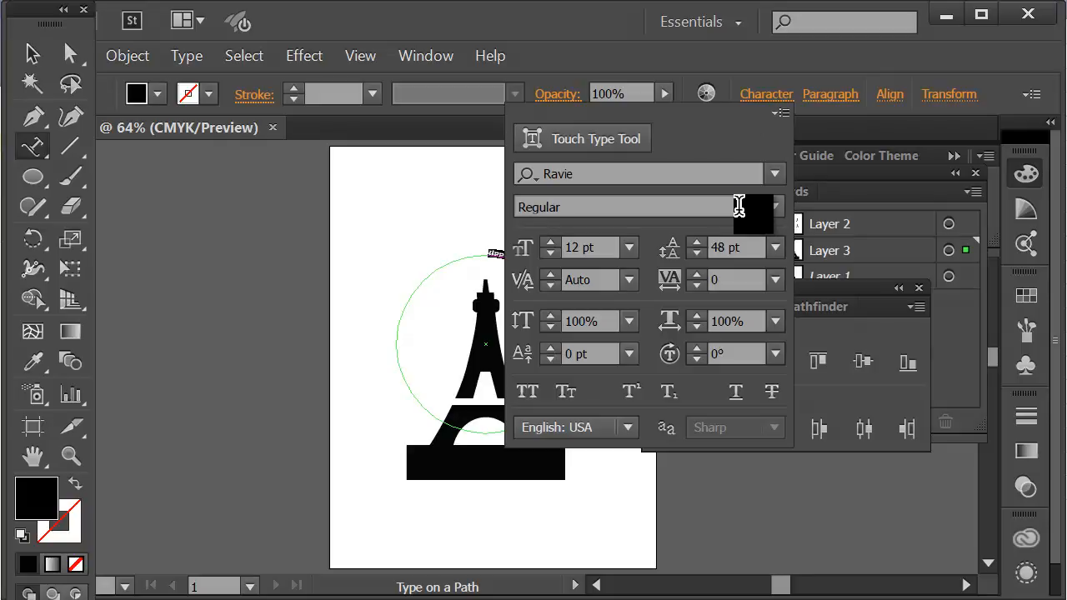
{"action": "left_click", "coordinate": [784, 114]}
{"action": "left_click", "coordinate": [699, 139]}
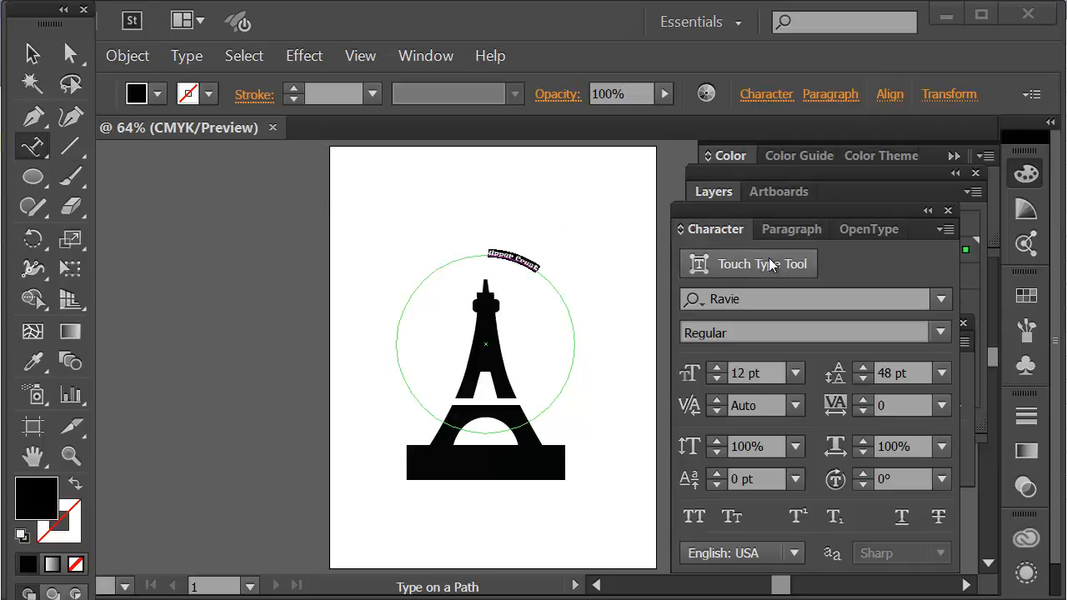
Set the leading of the "Upper Crust" path text to 144 pt and deselect it.
{"action": "left_click_drag", "start_coordinate": [816, 211], "coordinate": [789, 215]}
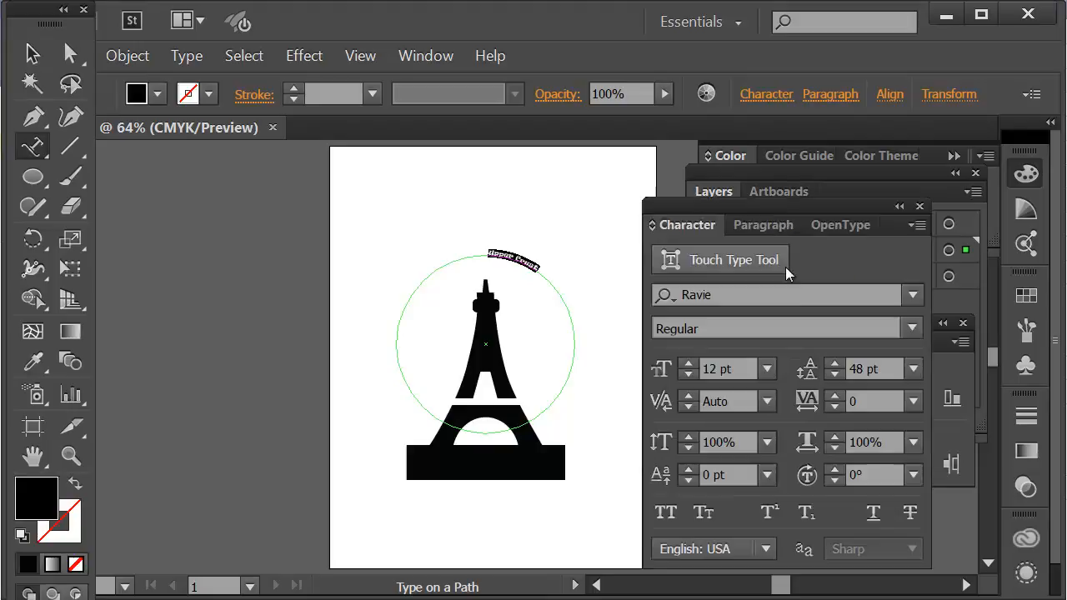
{"action": "left_click", "coordinate": [913, 371]}
{"action": "left_click", "coordinate": [933, 345]}
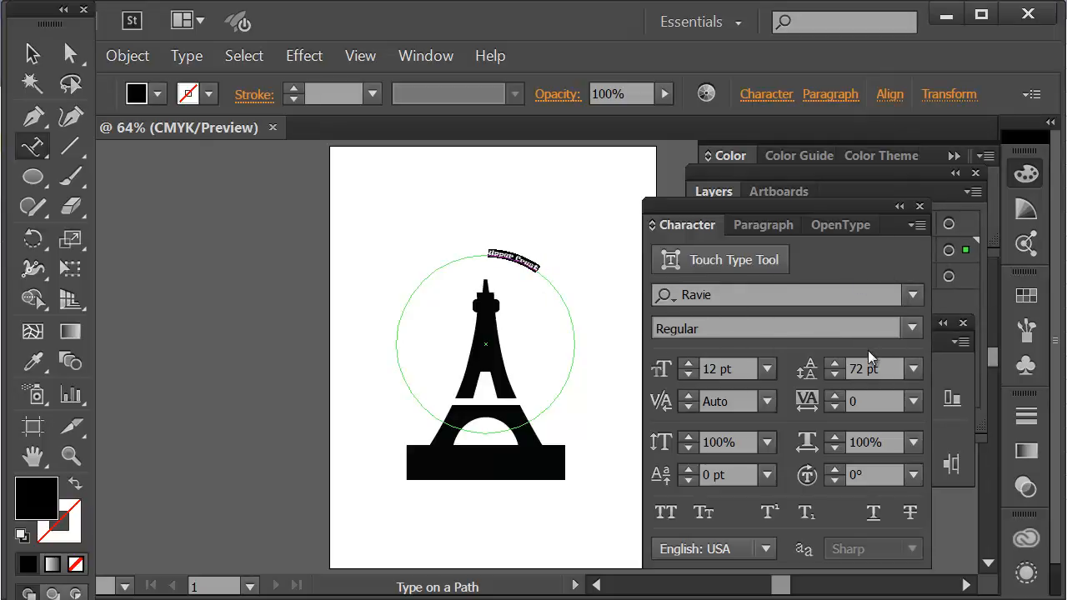
{"action": "left_click", "coordinate": [836, 370]}
{"action": "type", "text": "144"}
{"action": "key", "text": "Return"}
{"action": "left_click", "coordinate": [24, 47]}
{"action": "left_click", "coordinate": [488, 231]}
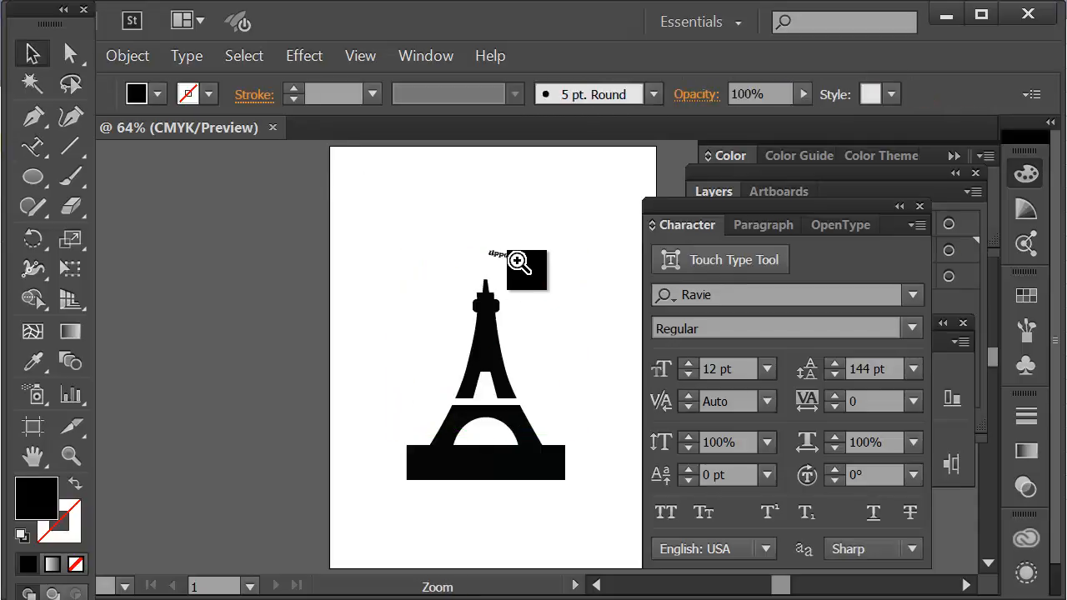
Select all of the "Upper Crust" path text and set it in Gill Sans Ultra Bold at 36 pt with 144 pt leading.
{"action": "left_click", "coordinate": [516, 260], "text": "ctrl"}
{"action": "left_click", "coordinate": [516, 263], "text": "ctrl"}
{"action": "left_click_drag", "start_coordinate": [499, 394], "coordinate": [479, 208]}
{"action": "left_click", "coordinate": [454, 332]}
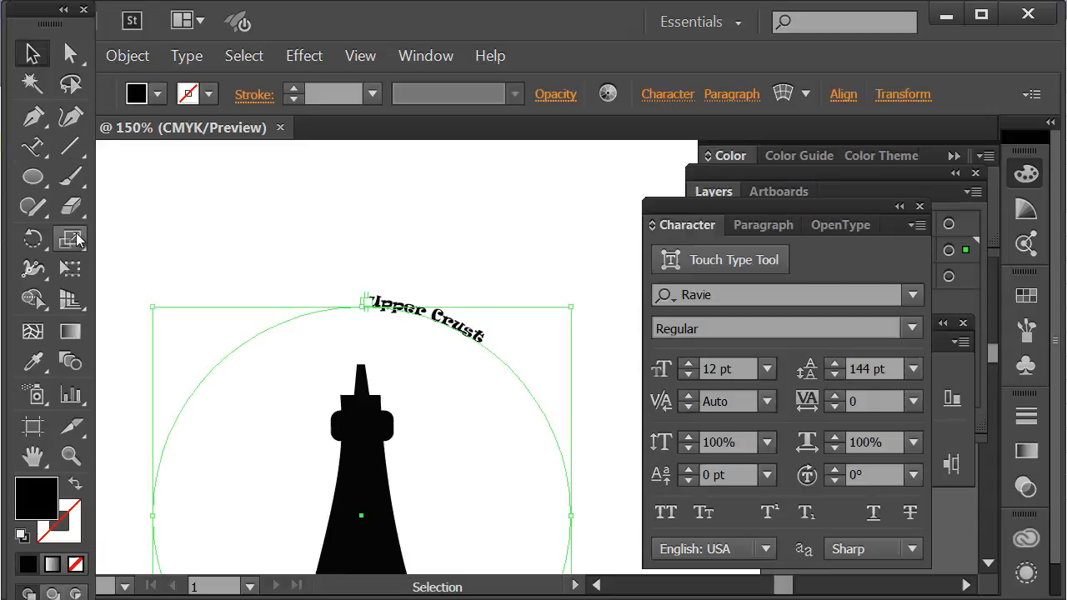
{"action": "left_click", "coordinate": [33, 146]}
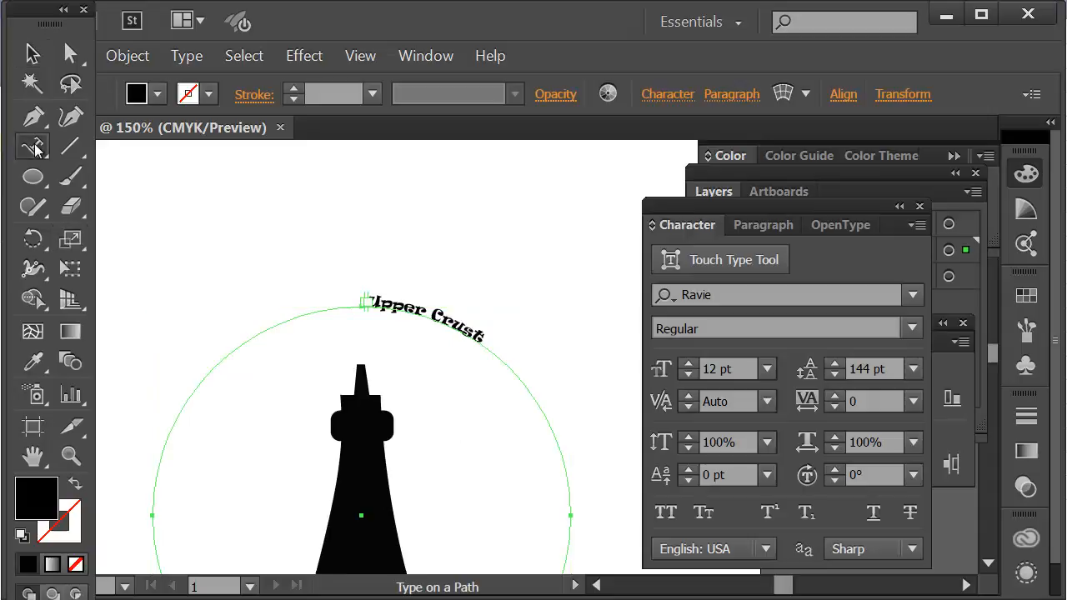
{"action": "triple_click", "coordinate": [445, 317]}
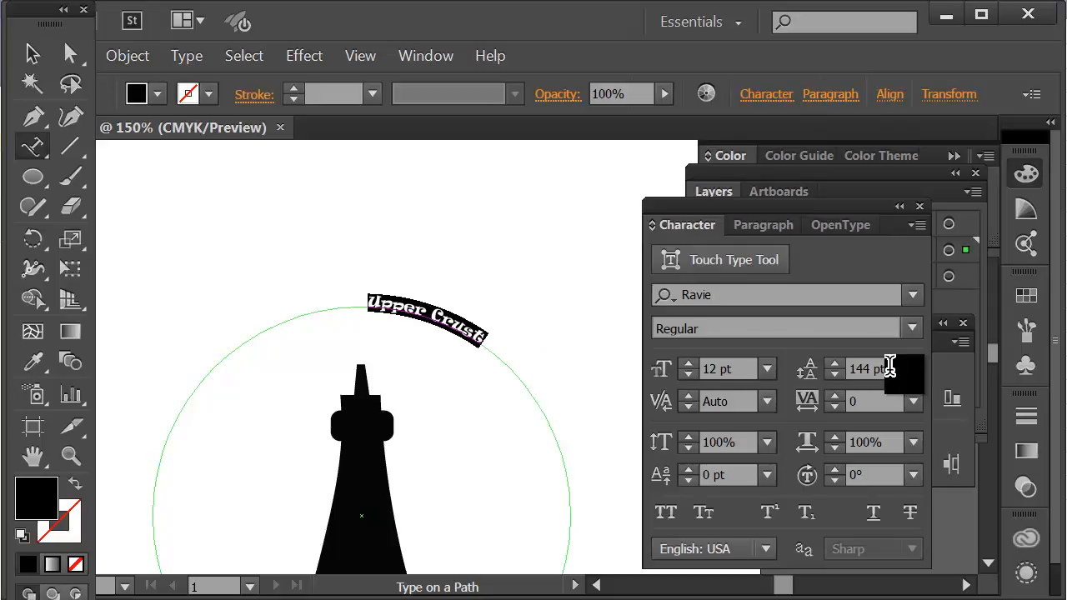
{"action": "left_click", "coordinate": [830, 379]}
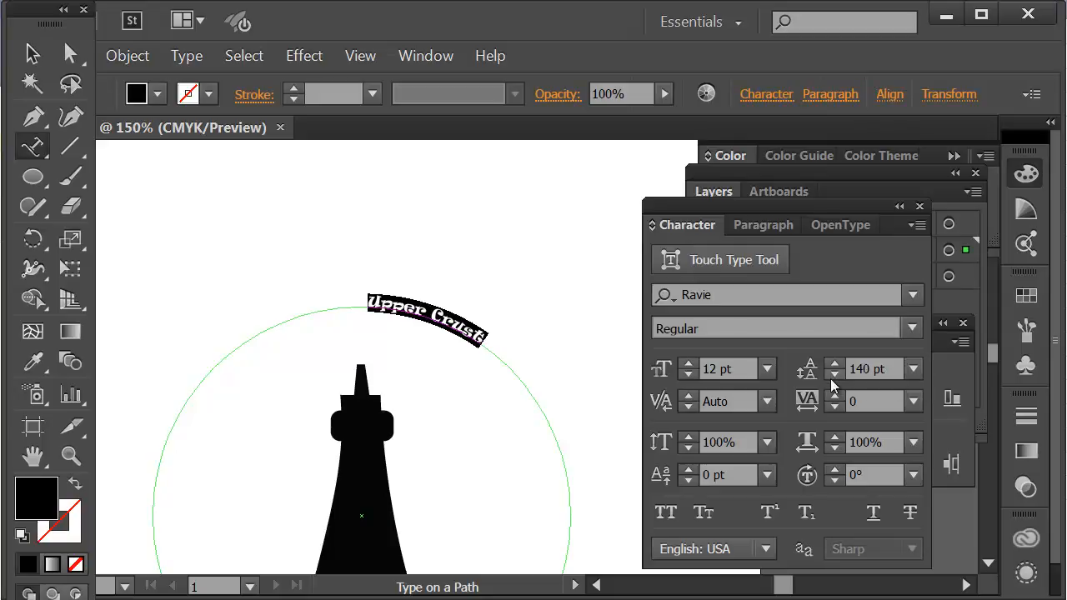
{"action": "left_click", "coordinate": [833, 366]}
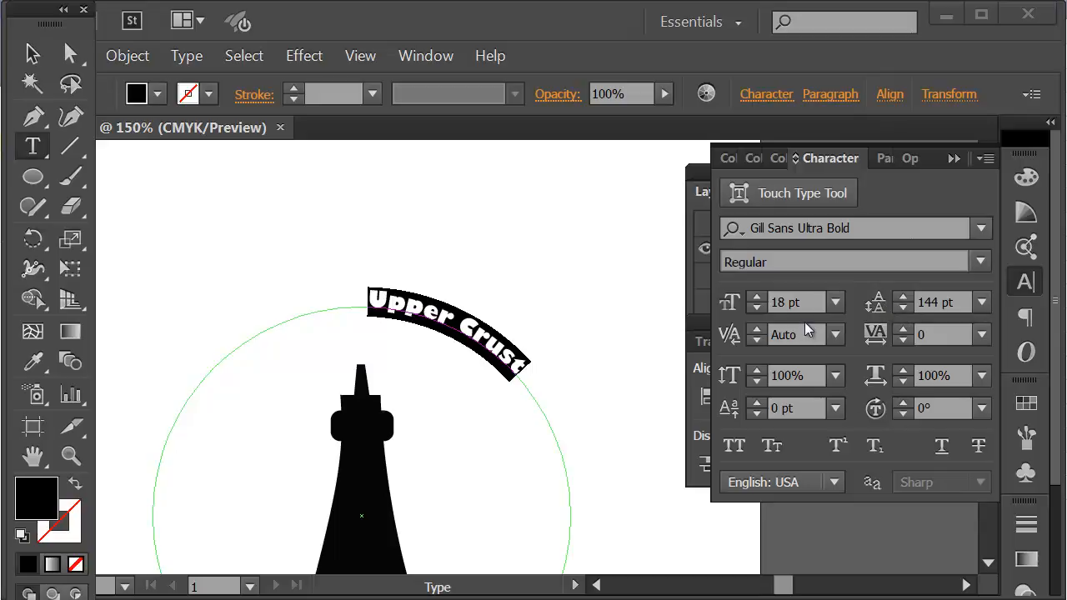
{"action": "left_click", "coordinate": [835, 303]}
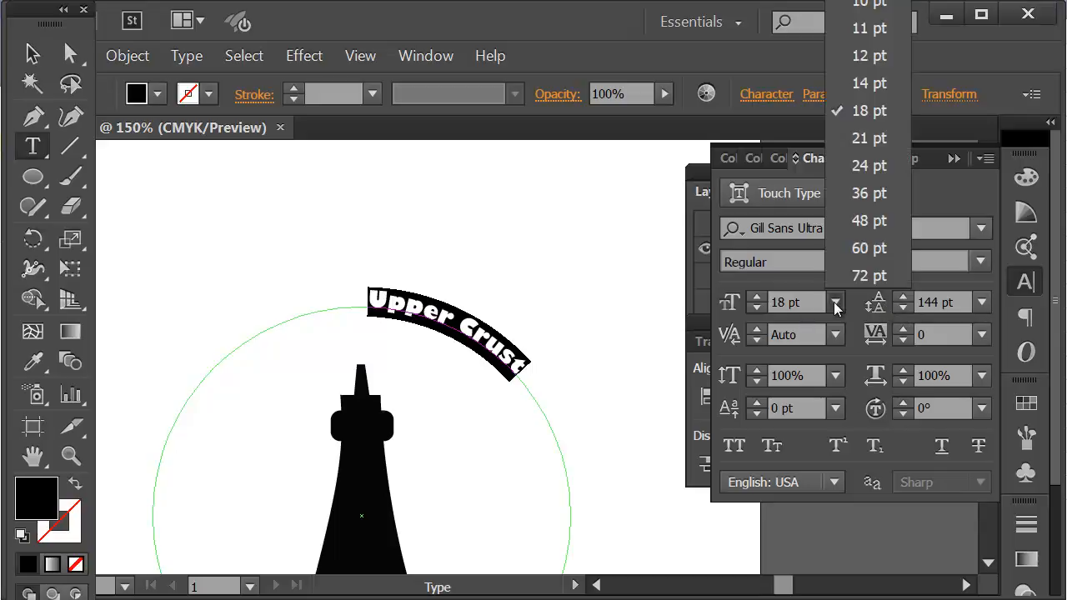
{"action": "left_click", "coordinate": [864, 197]}
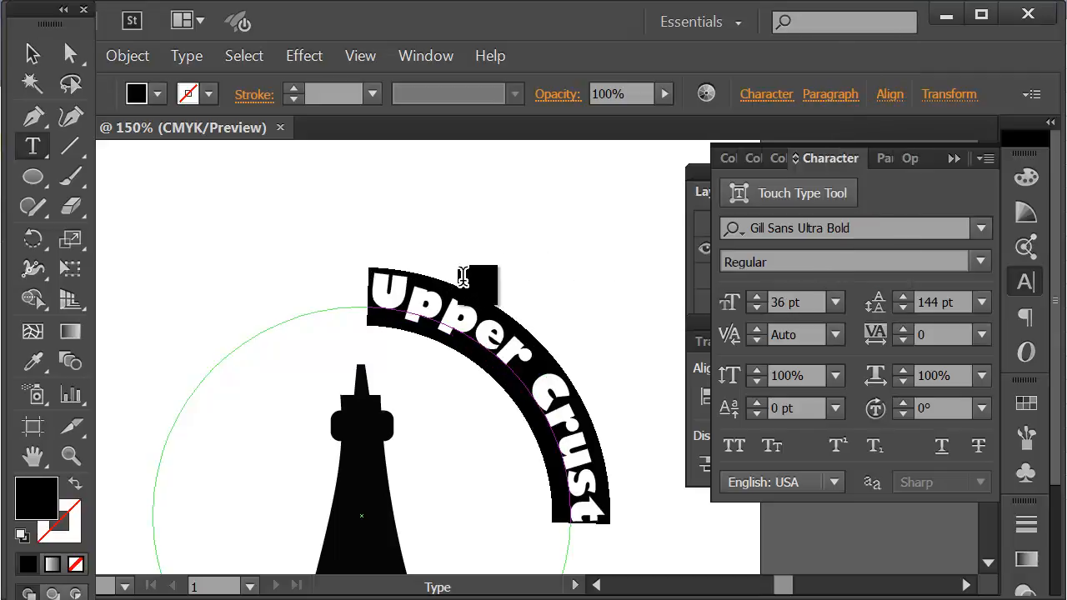
Reposition the path text's brackets along the circle so "Upper Crust" arches over the tower's tip.
{"action": "scroll", "coordinate": [284, 289], "scroll_direction": "down", "scroll_amount": 3}
{"action": "scroll", "coordinate": [292, 286], "scroll_direction": "up", "scroll_amount": 1}
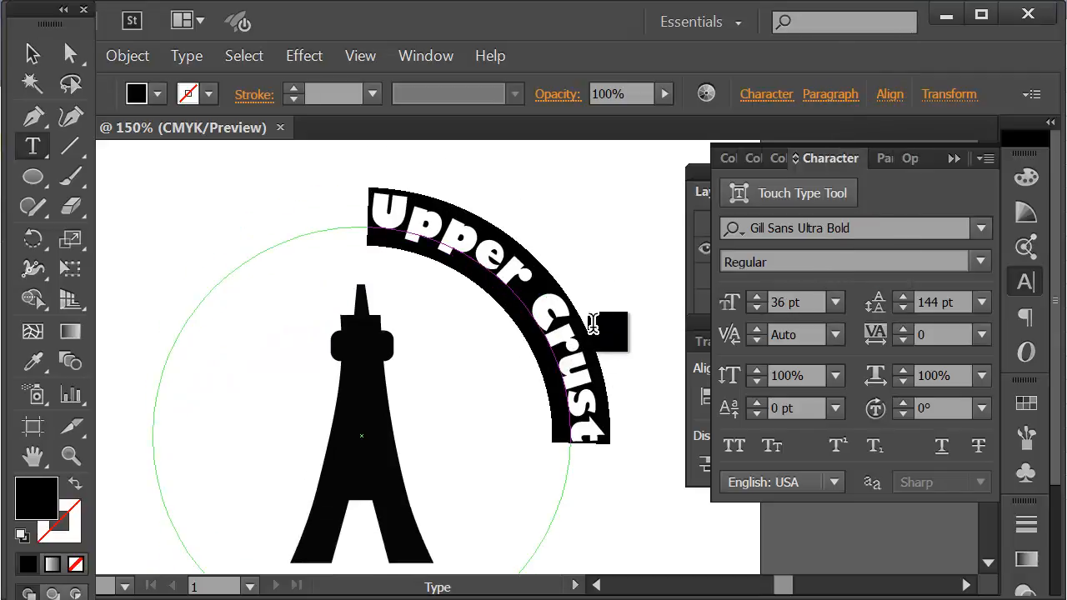
{"action": "left_click", "coordinate": [69, 53]}
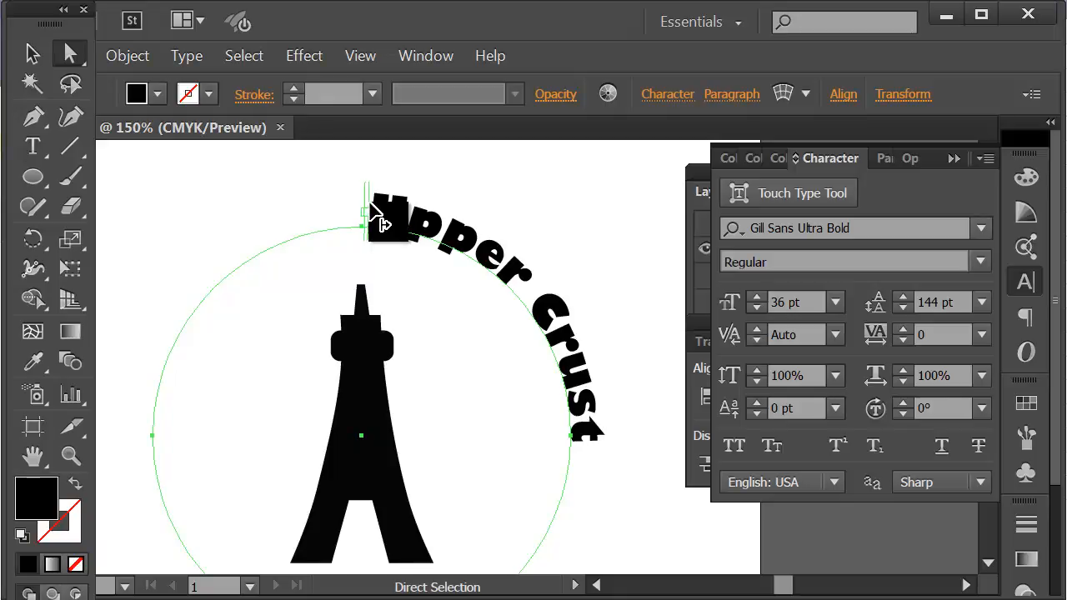
{"action": "left_click_drag", "start_coordinate": [380, 223], "coordinate": [412, 225]}
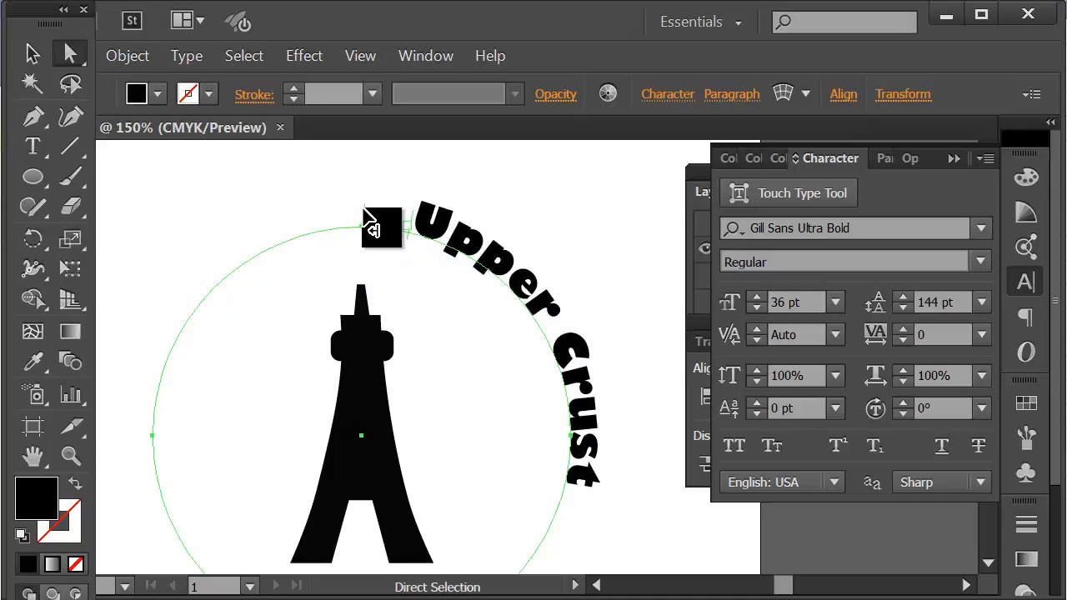
{"action": "left_click_drag", "start_coordinate": [370, 218], "coordinate": [166, 377]}
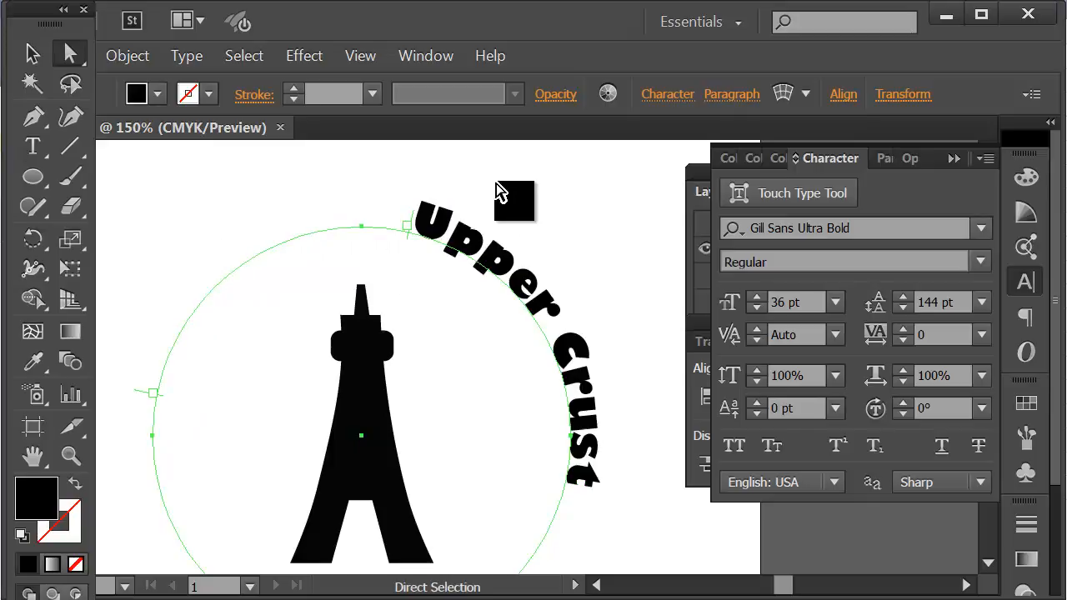
{"action": "left_click_drag", "start_coordinate": [414, 218], "coordinate": [200, 287]}
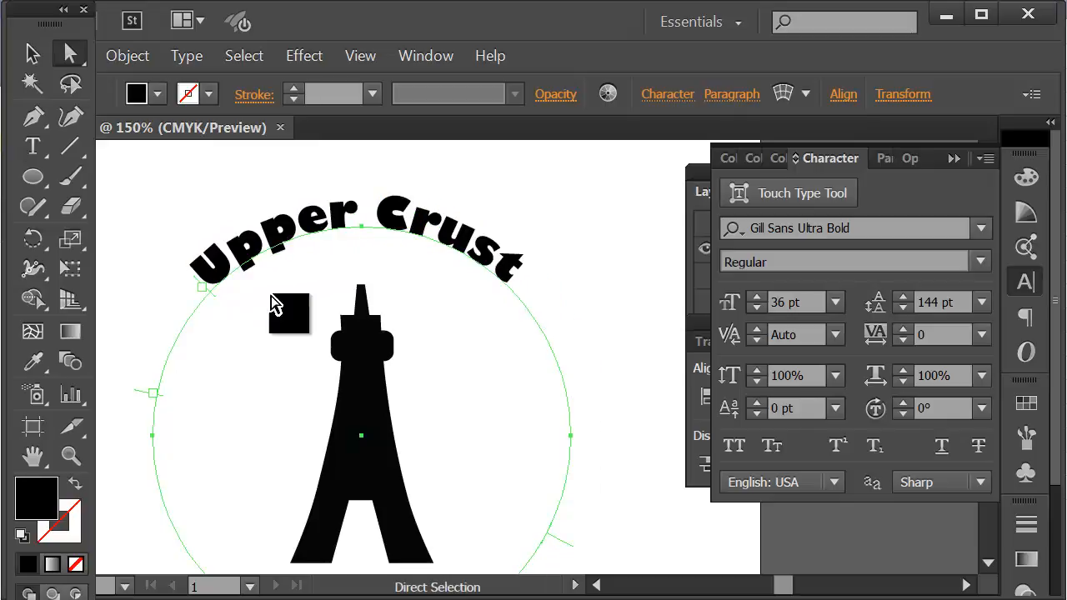
Enlarge the arched "Upper Crust" text to 72 pt and fit the artboard in the window.
{"action": "left_click", "coordinate": [836, 305]}
{"action": "left_click", "coordinate": [863, 282]}
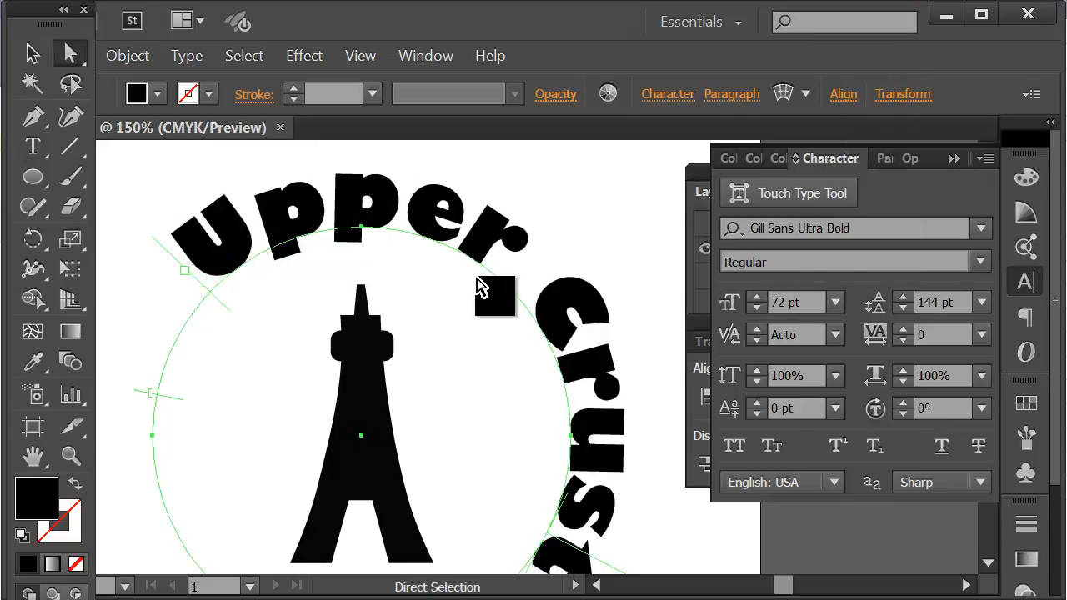
{"action": "key", "text": "ctrl"}
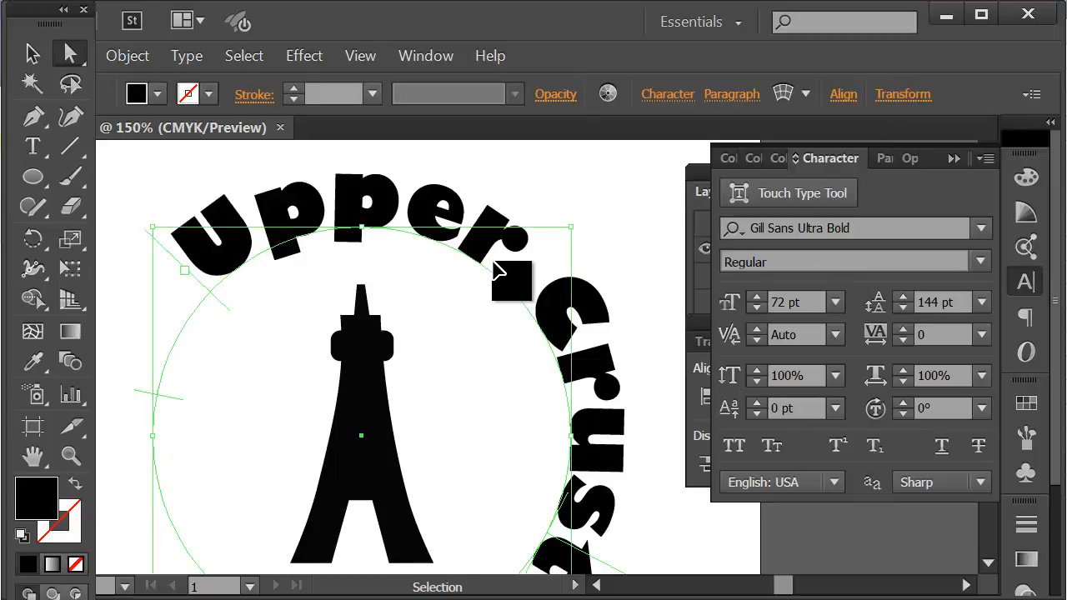
{"action": "key", "text": "ctrl+0"}
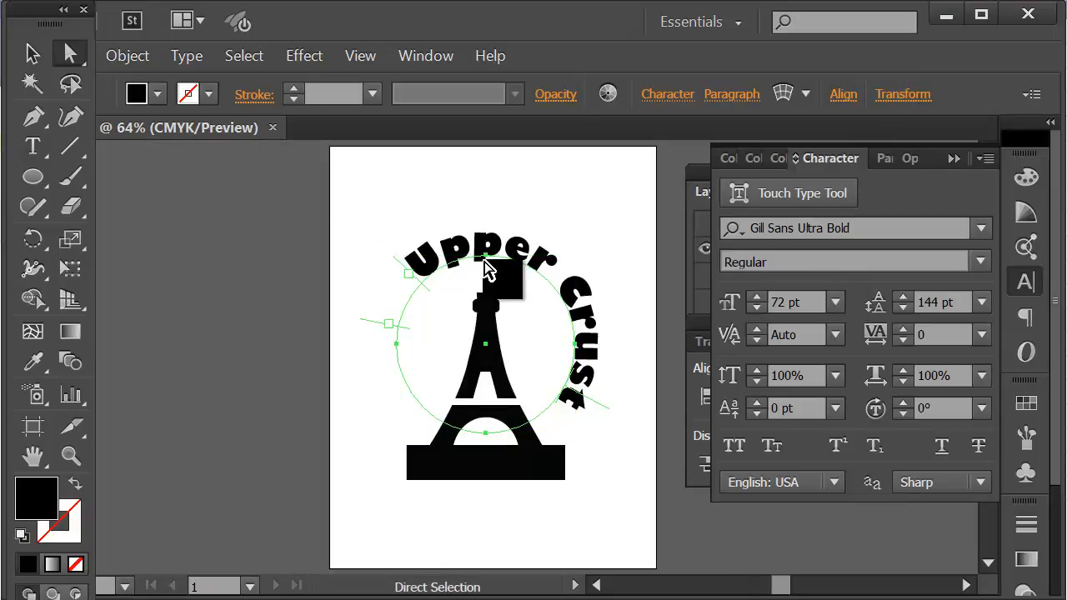
Slide the text's start bracket down the circle's left side to centre the enlarged lettering over the tower.
{"action": "left_click_drag", "start_coordinate": [419, 281], "coordinate": [392, 414]}
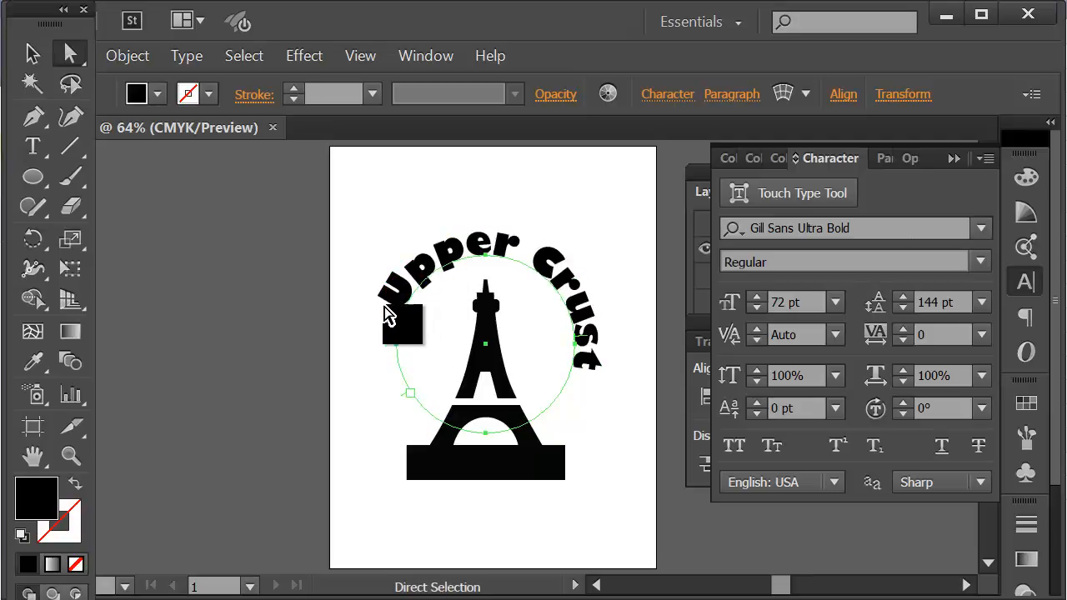
{"action": "left_click", "coordinate": [400, 318]}
{"action": "left_click_drag", "start_coordinate": [400, 318], "coordinate": [395, 345]}
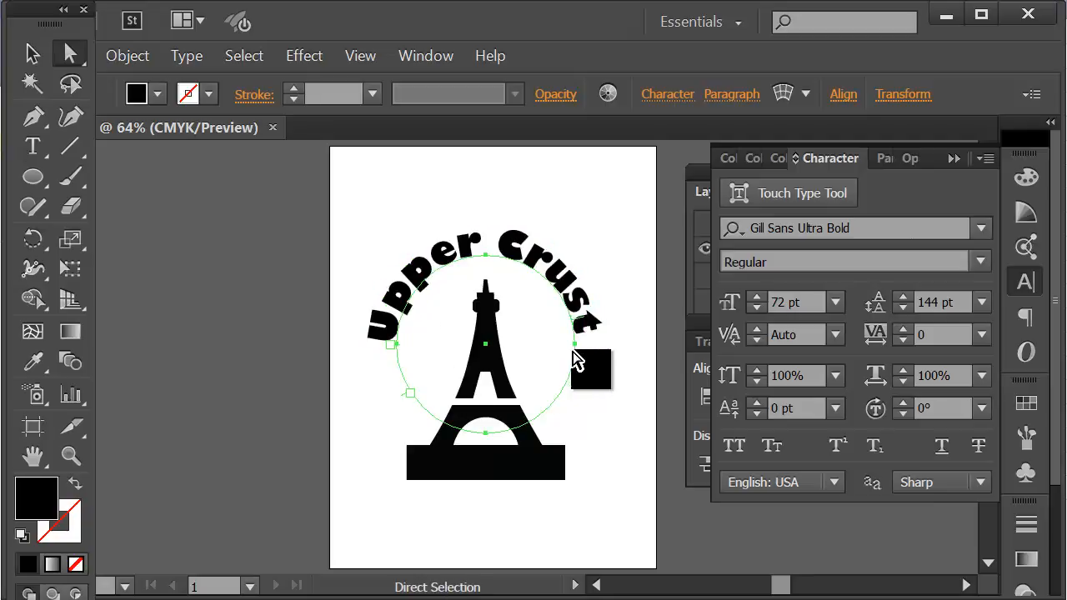
{"action": "left_click_drag", "start_coordinate": [397, 347], "coordinate": [392, 343]}
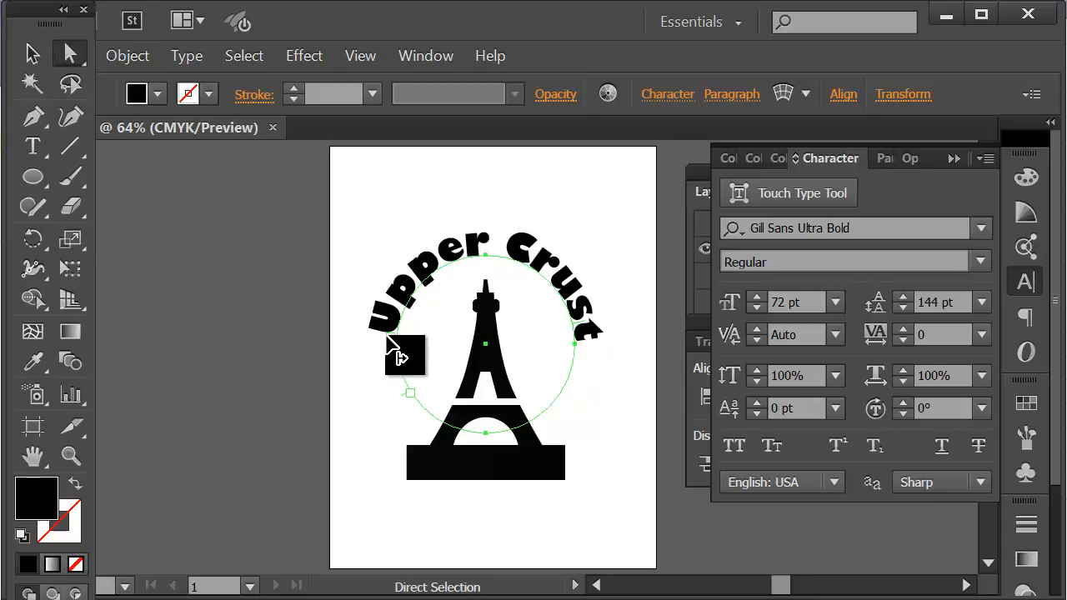
{"action": "key", "text": "t"}
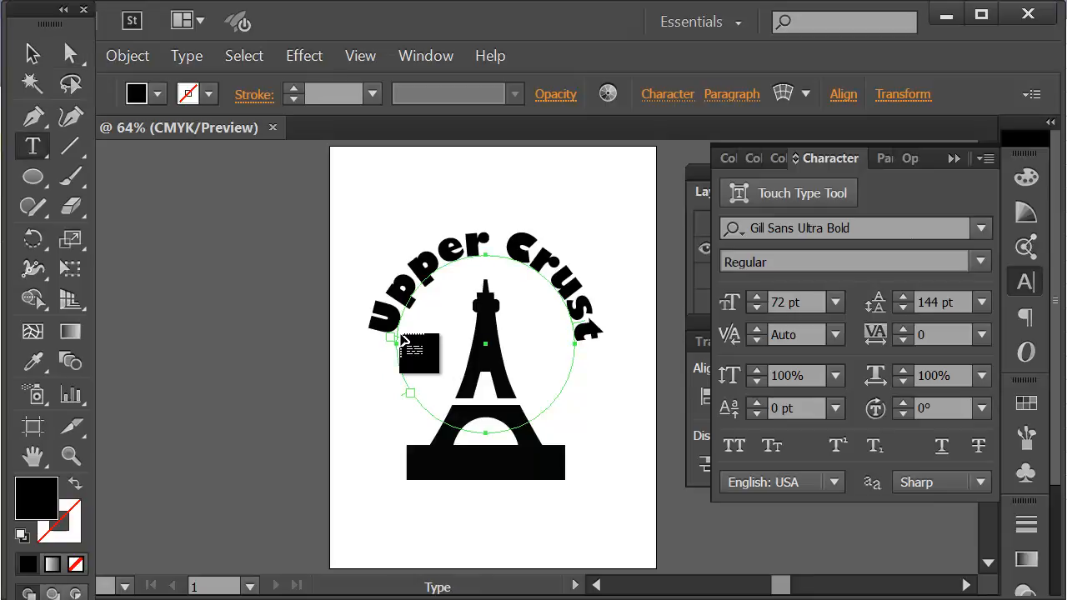
{"action": "key", "text": "v"}
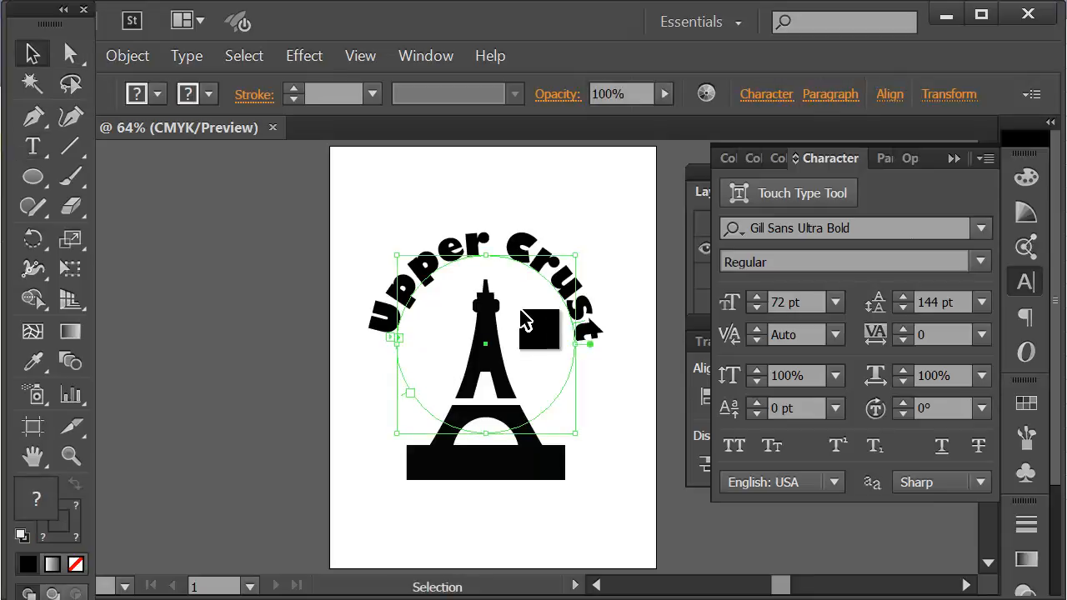
Deselect the text, show the rulers and place a horizontal guide at the lower end of the final "t".
{"action": "left_click", "coordinate": [637, 279]}
{"action": "left_click_drag", "start_coordinate": [637, 280], "coordinate": [527, 184]}
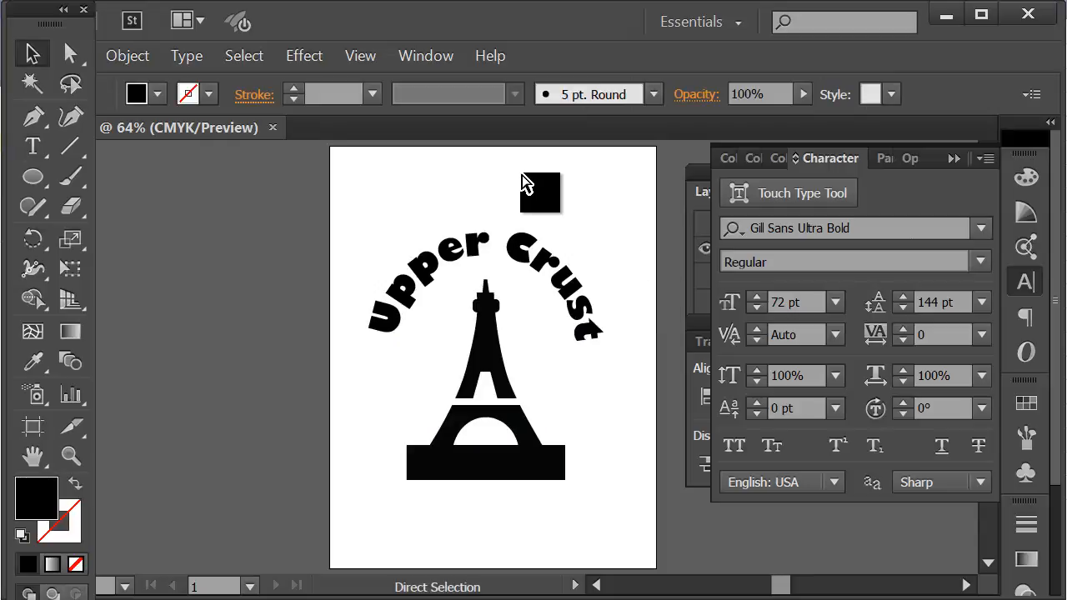
{"action": "key", "text": "ctrl+r"}
{"action": "left_click_drag", "start_coordinate": [524, 184], "coordinate": [292, 349]}
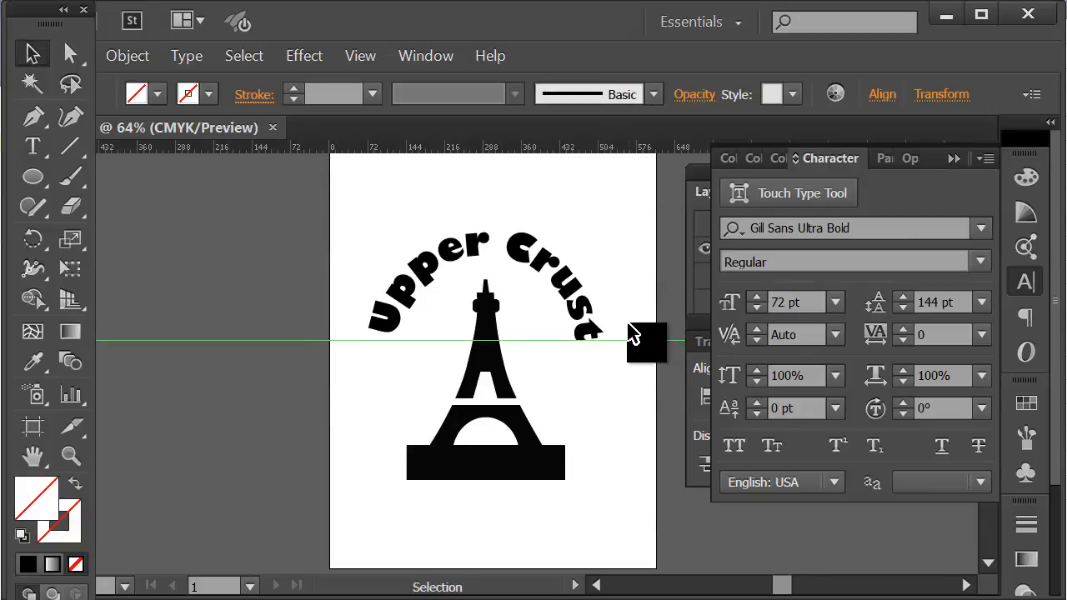
Fine-tune the path text's start bracket so both ends of the lettering sit level against the guide.
{"action": "left_click", "coordinate": [427, 288]}
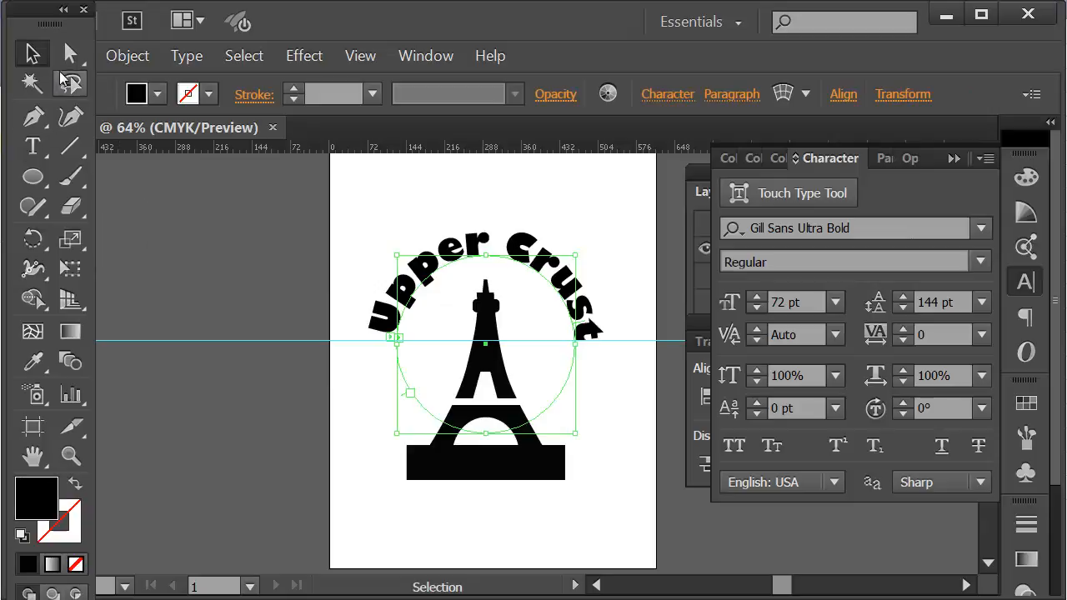
{"action": "left_click", "coordinate": [70, 53]}
{"action": "scroll", "coordinate": [421, 333], "scroll_direction": "up", "scroll_amount": 1}
{"action": "key", "text": "ctrl+space"}
{"action": "left_click", "coordinate": [488, 374], "text": "ctrl"}
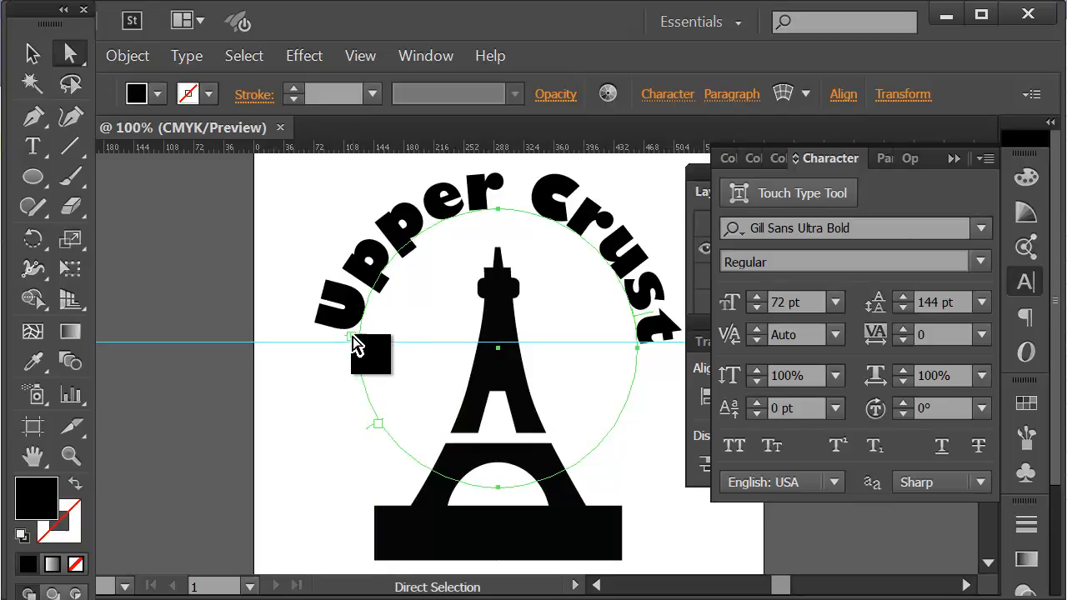
{"action": "left_click_drag", "start_coordinate": [354, 335], "coordinate": [351, 345]}
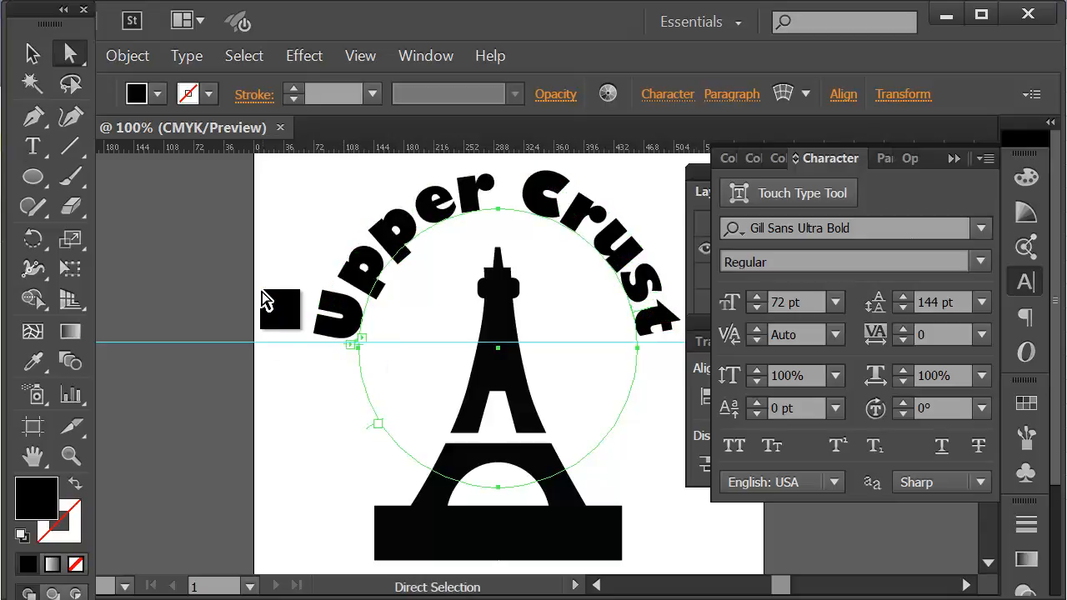
{"action": "left_click", "coordinate": [251, 307]}
Scale the black base rectangle proportionally from its centre until it spans the width of the arched lettering.
{"action": "left_click", "coordinate": [608, 450], "text": "ctrl+alt"}
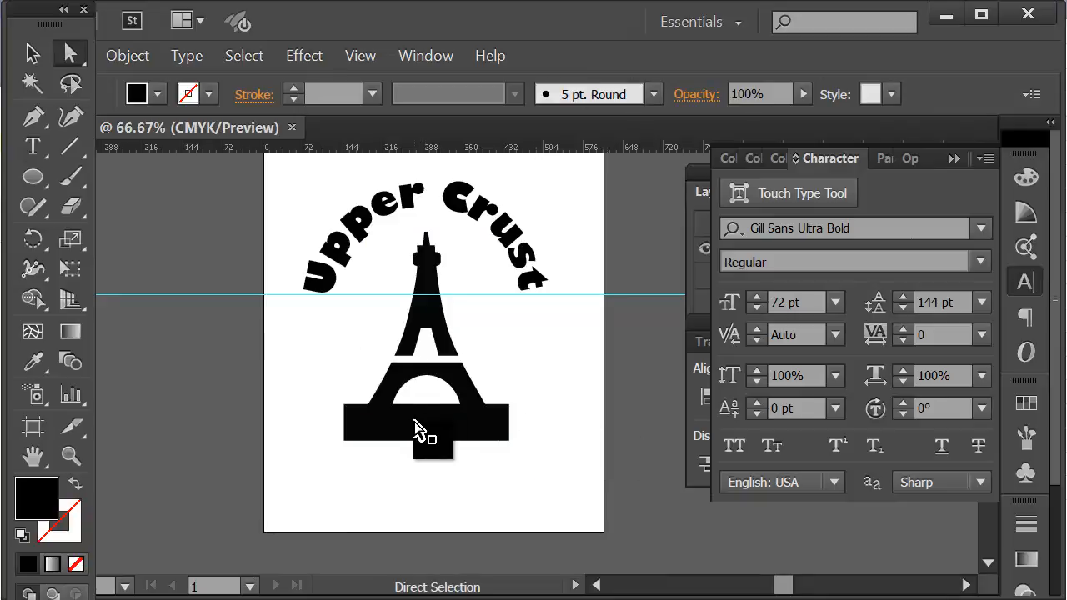
{"action": "left_click_drag", "start_coordinate": [417, 430], "coordinate": [510, 414]}
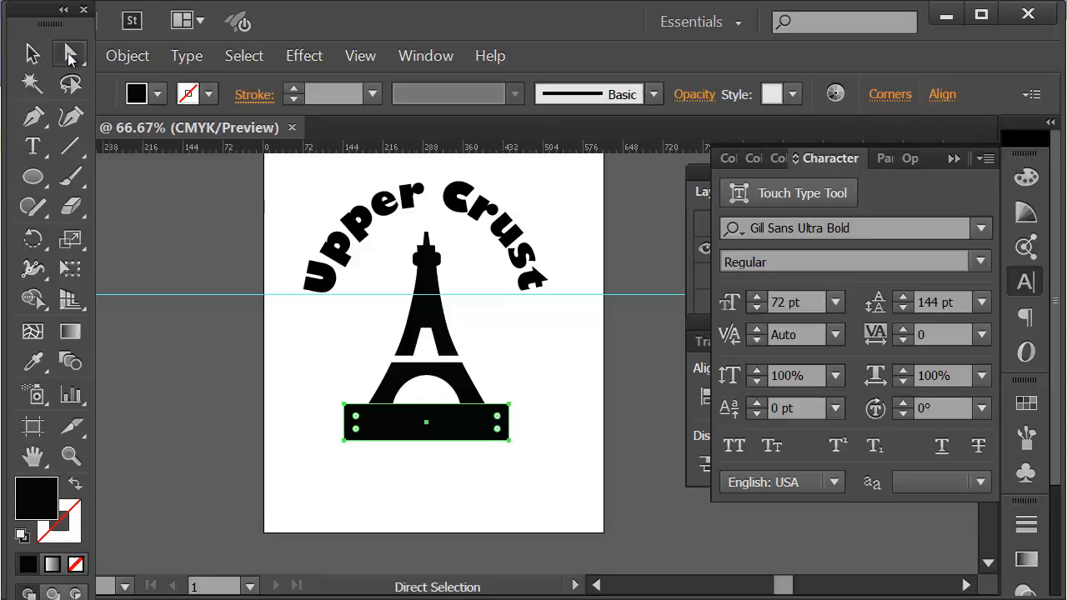
{"action": "left_click", "coordinate": [33, 53]}
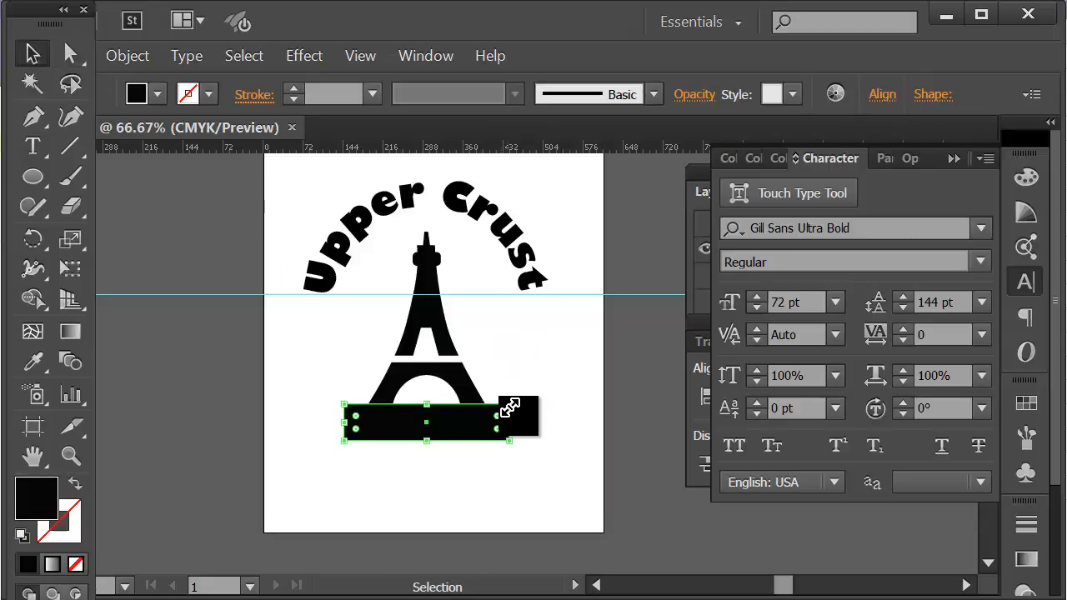
{"action": "left_click_drag", "start_coordinate": [509, 407], "coordinate": [525, 401]}
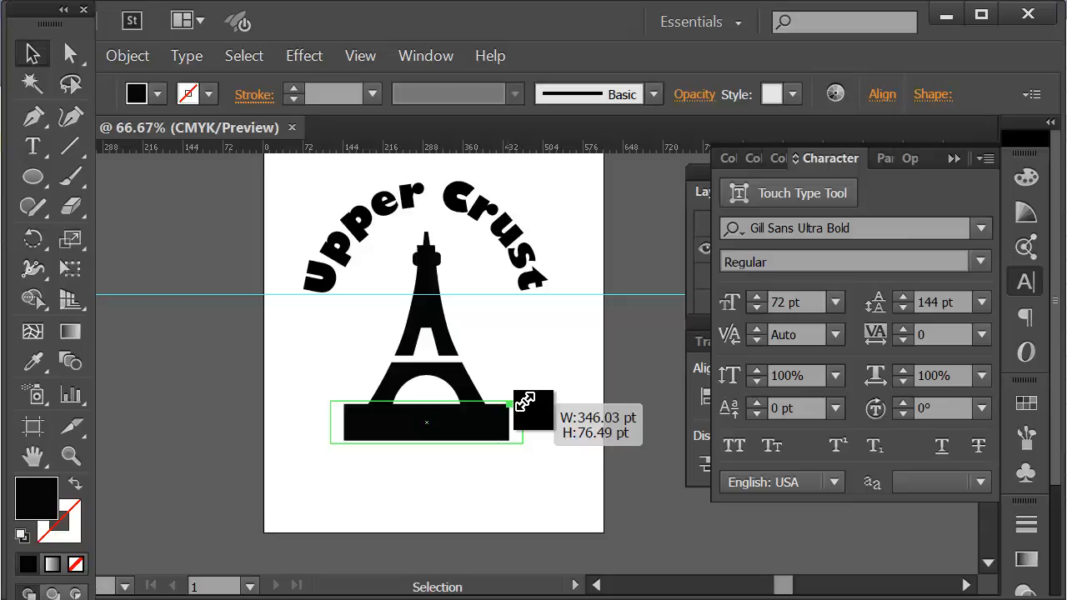
{"action": "left_click_drag", "start_coordinate": [525, 403], "coordinate": [552, 385]}
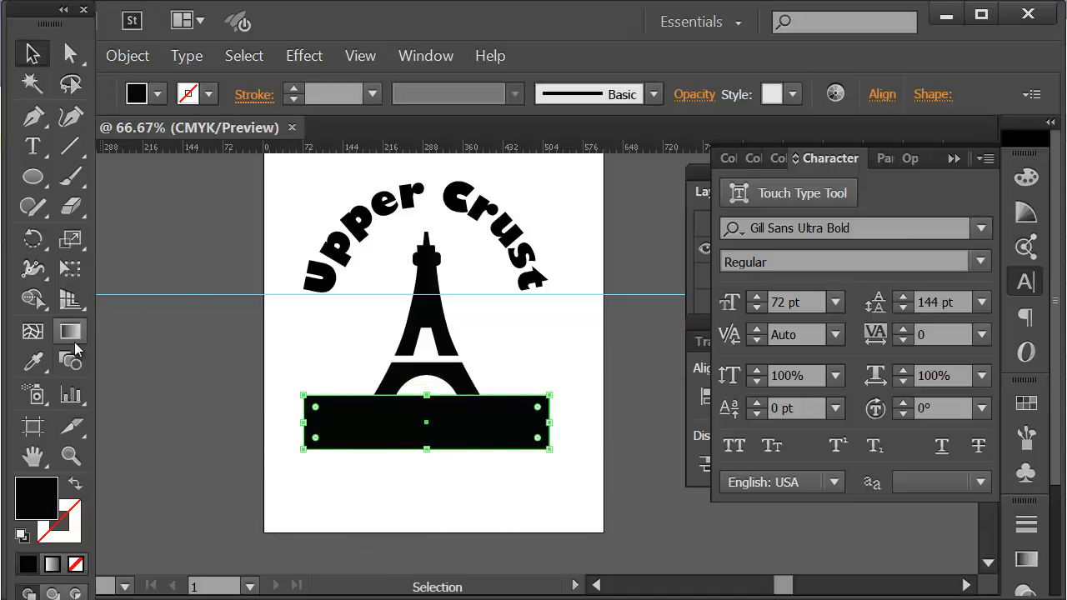
{"action": "left_click", "coordinate": [345, 498]}
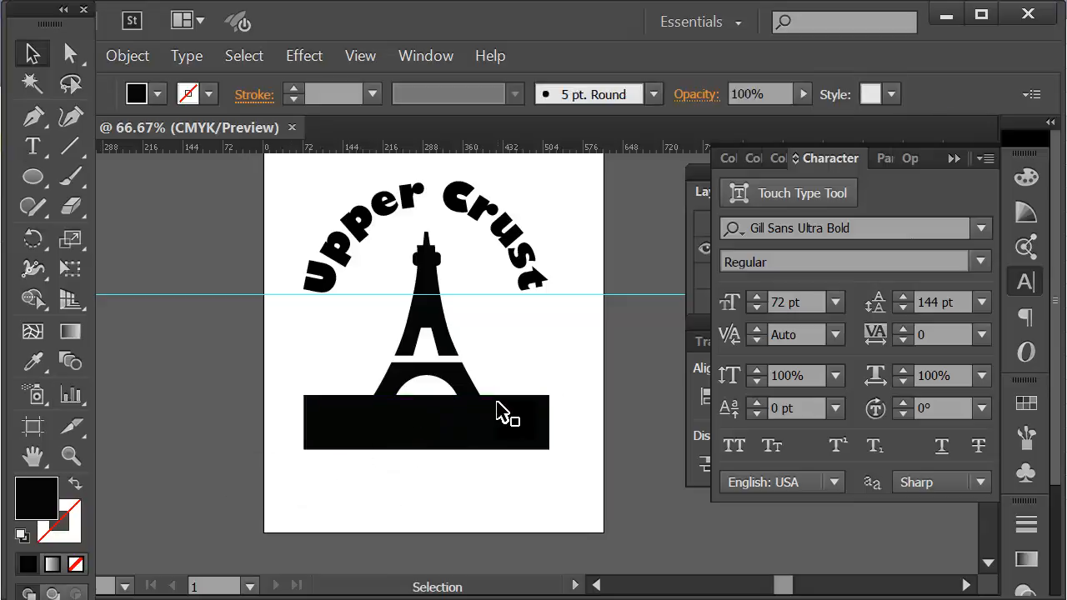